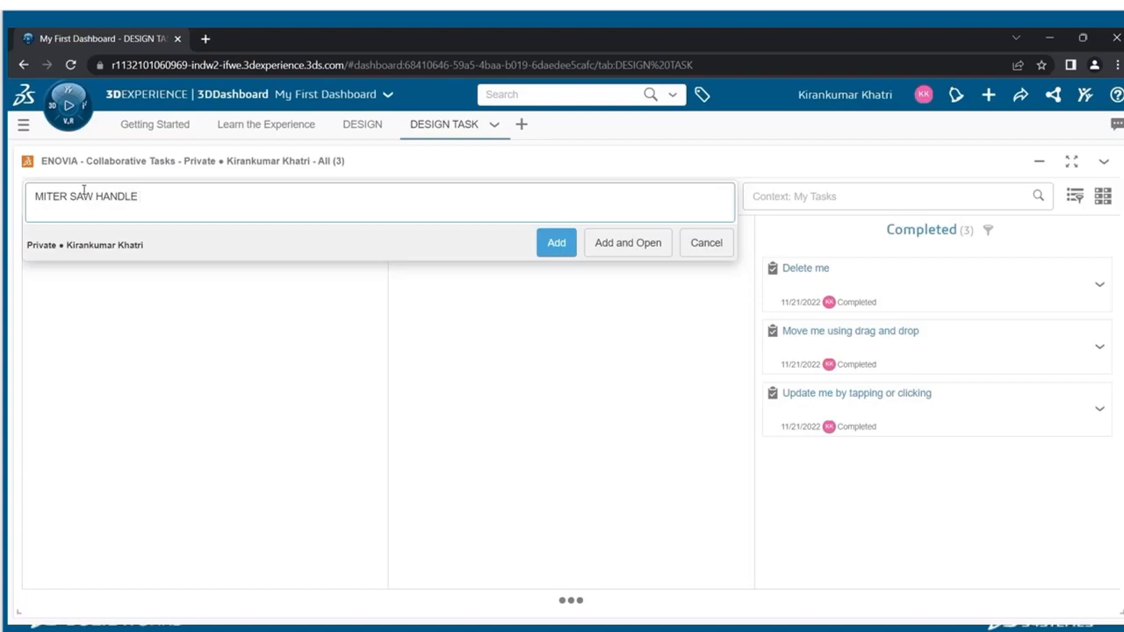
Step: Create the private task MITER SAW HANDLE, open its details and add the colleague as assignee
left_click(618, 246)
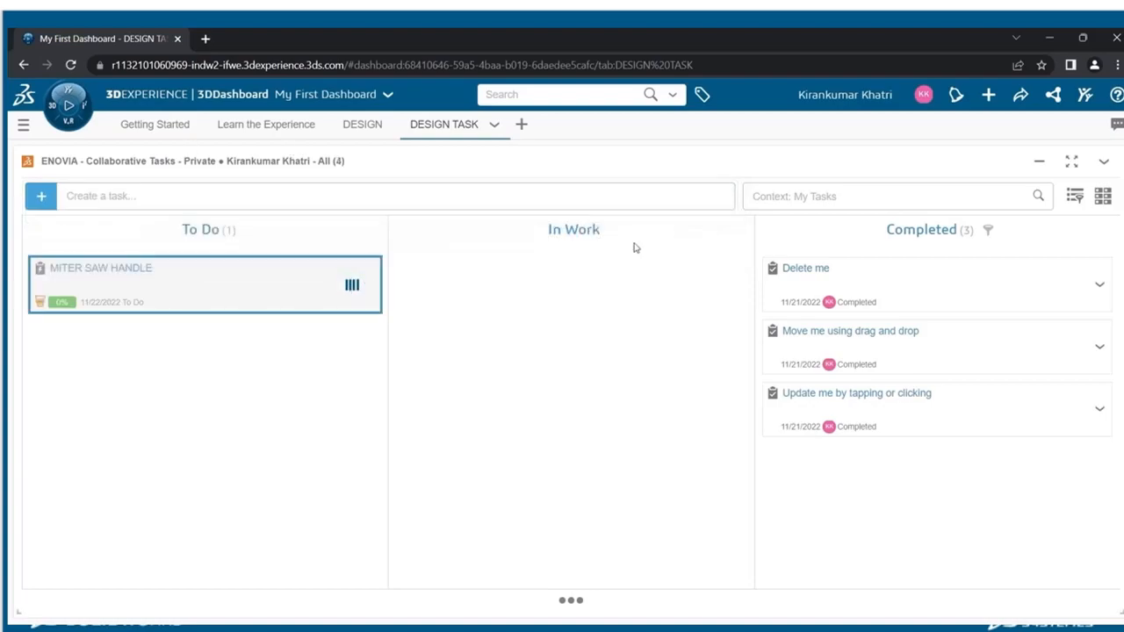
left_click(895, 197)
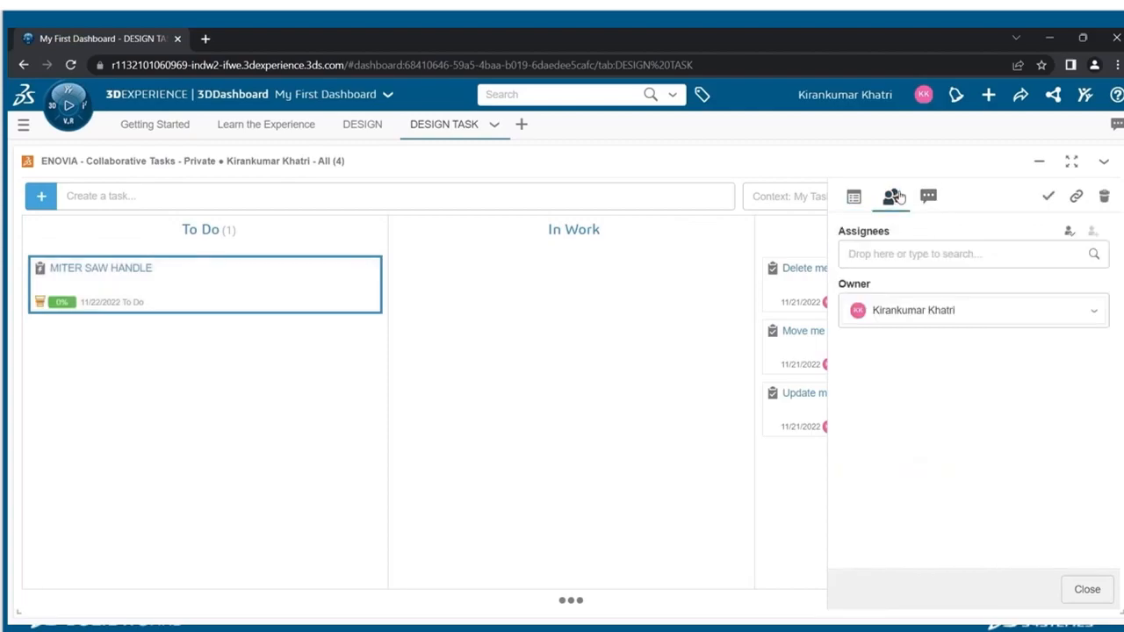
left_click(936, 254)
type("ANIRUD")
left_click(939, 293)
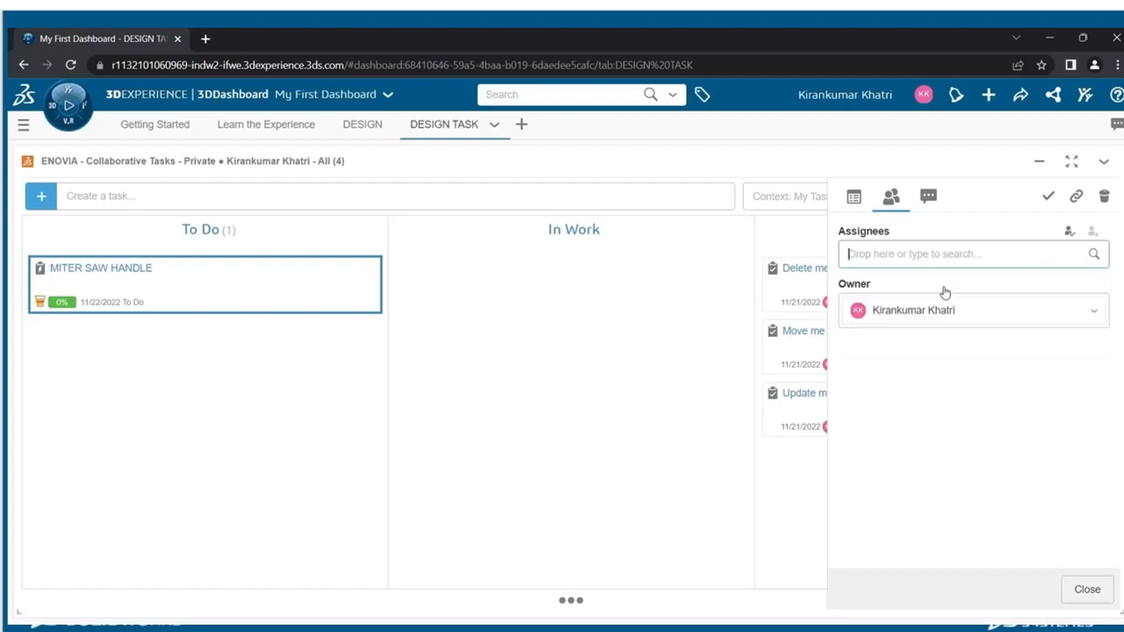
Step: Enter the description MODEL HANDLE IN X-SHAPE in the task's properties
left_click(853, 196)
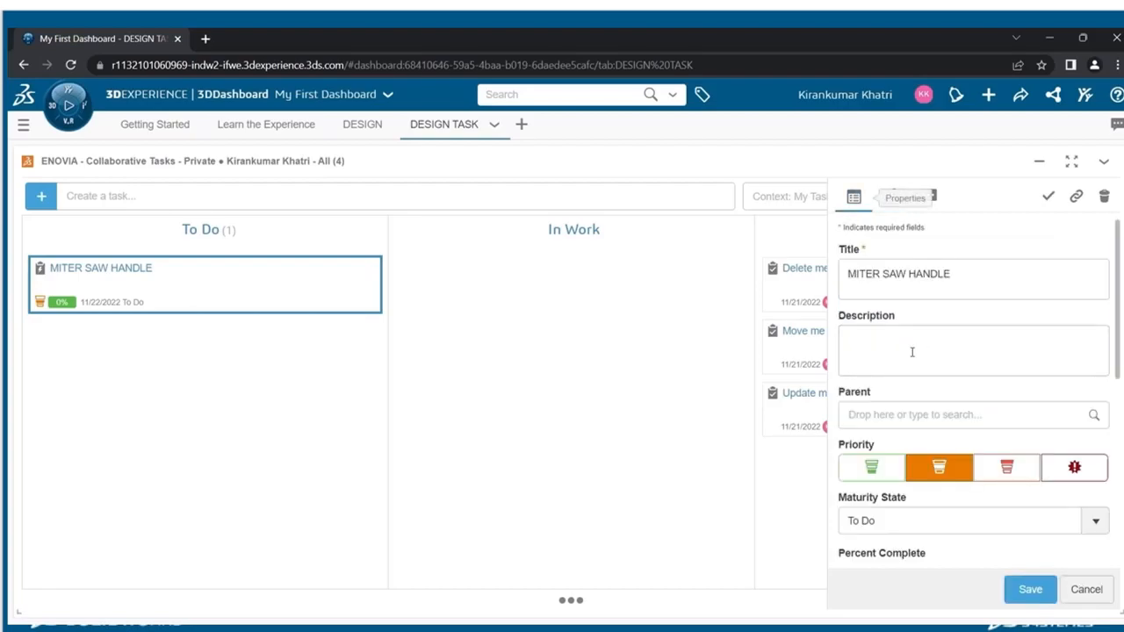
scroll(946, 364, "down", 1)
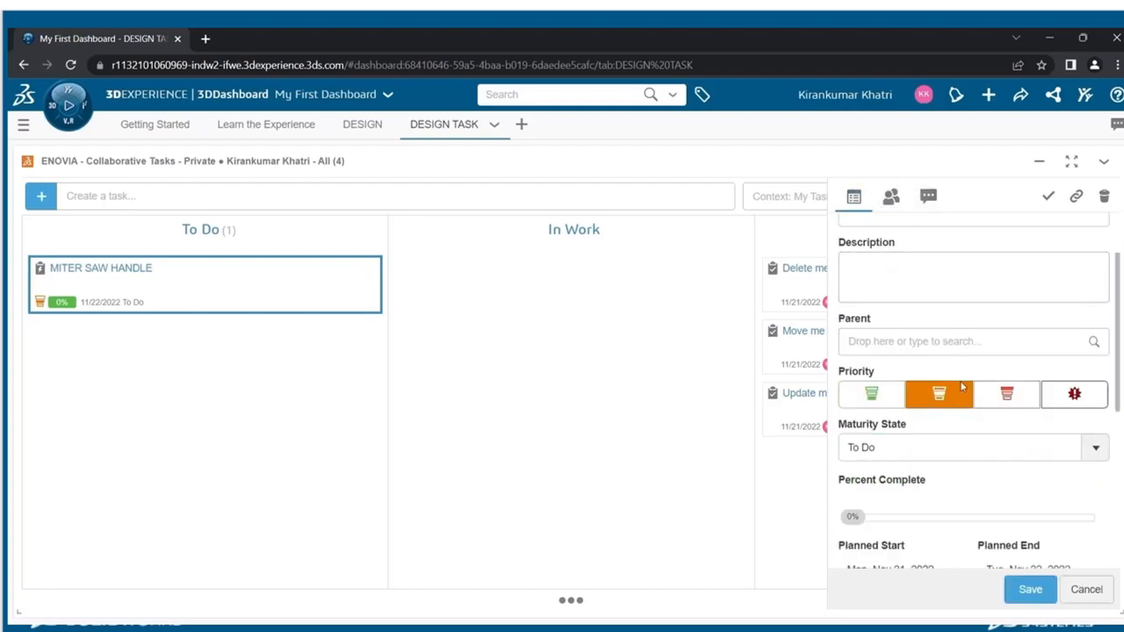
scroll(935, 343, "up", 1)
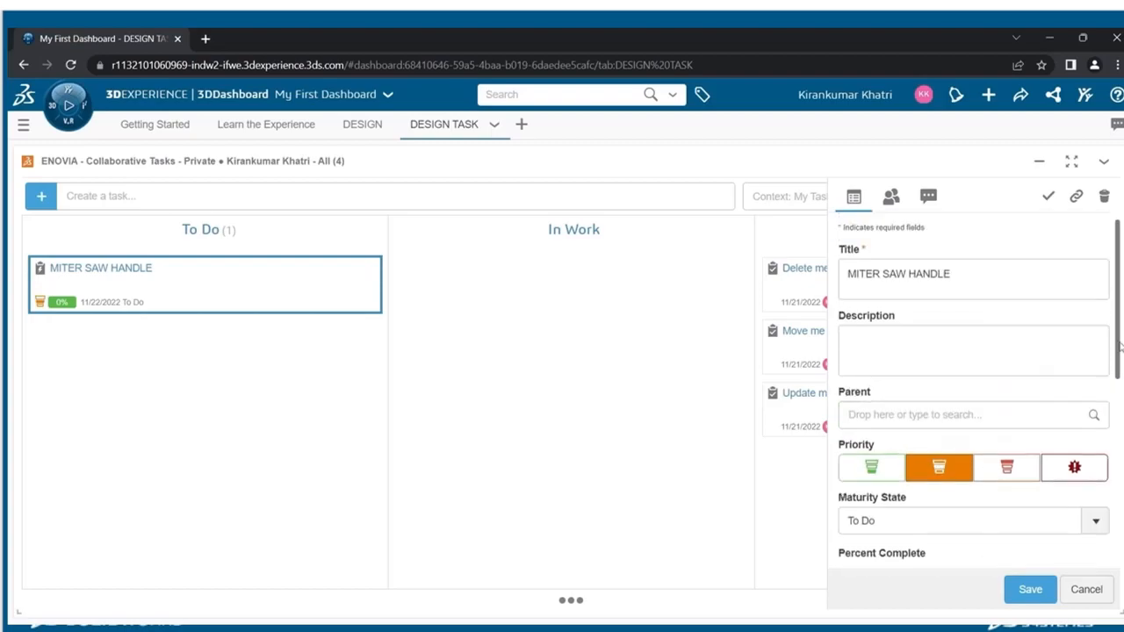
left_click(934, 344)
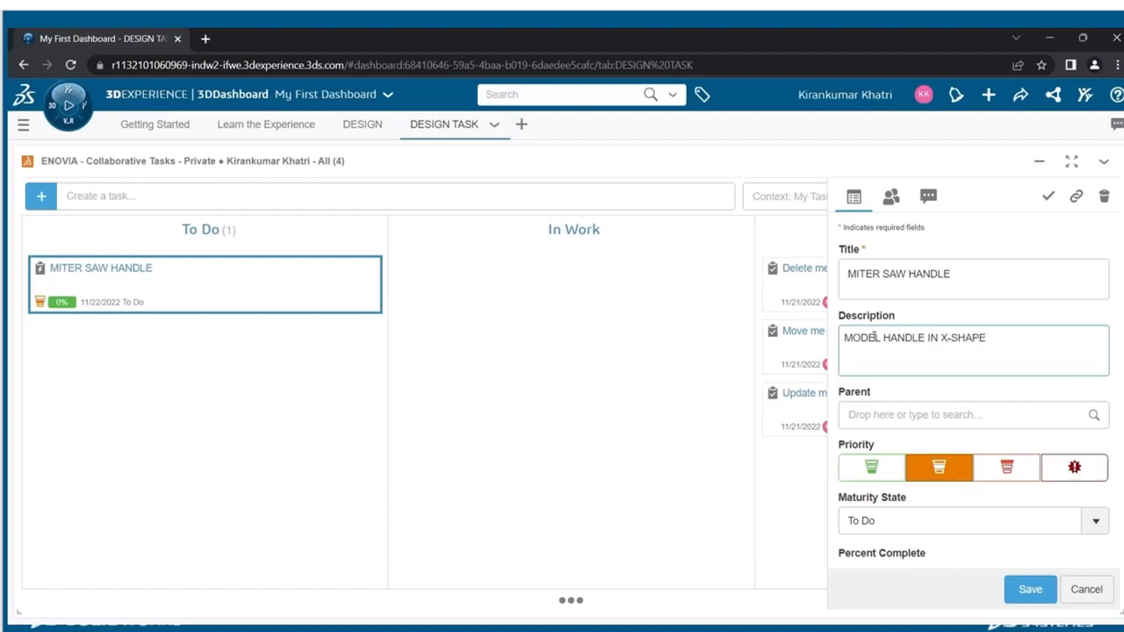
Step: Attach REFERENCE and HAND SKETCH _HANDLE to the MITER SAW HANDLE task and save its properties
left_click_drag(1118, 349, 1120, 448)
left_click_drag(1120, 490, 1091, 458)
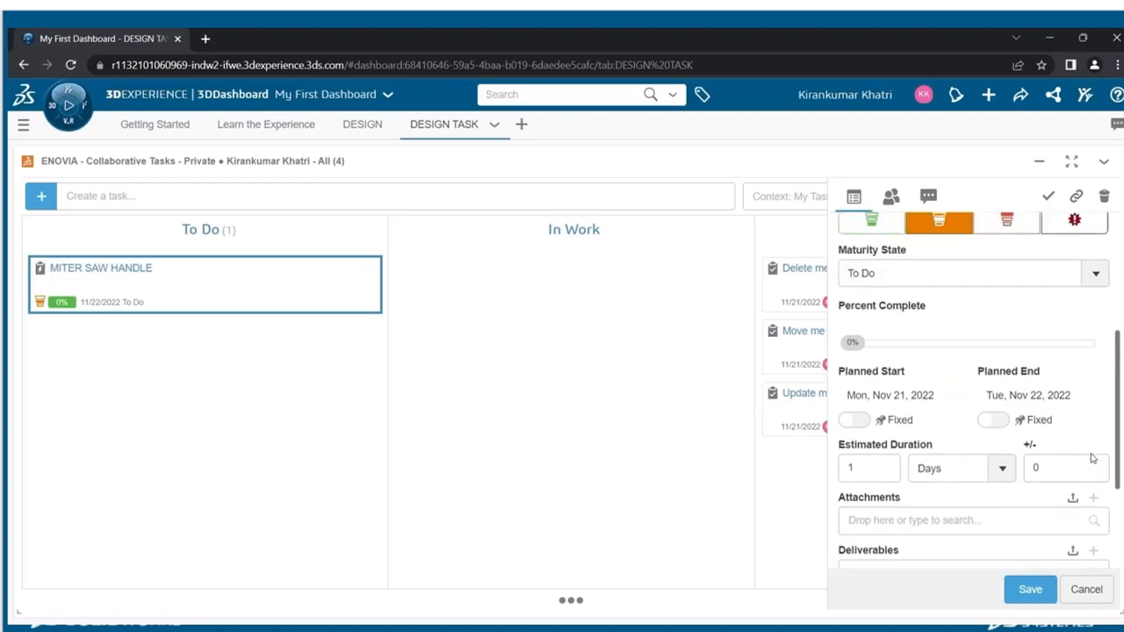
scroll(1091, 458, "down", 2)
scroll(1011, 419, "up", 1)
left_click(874, 413)
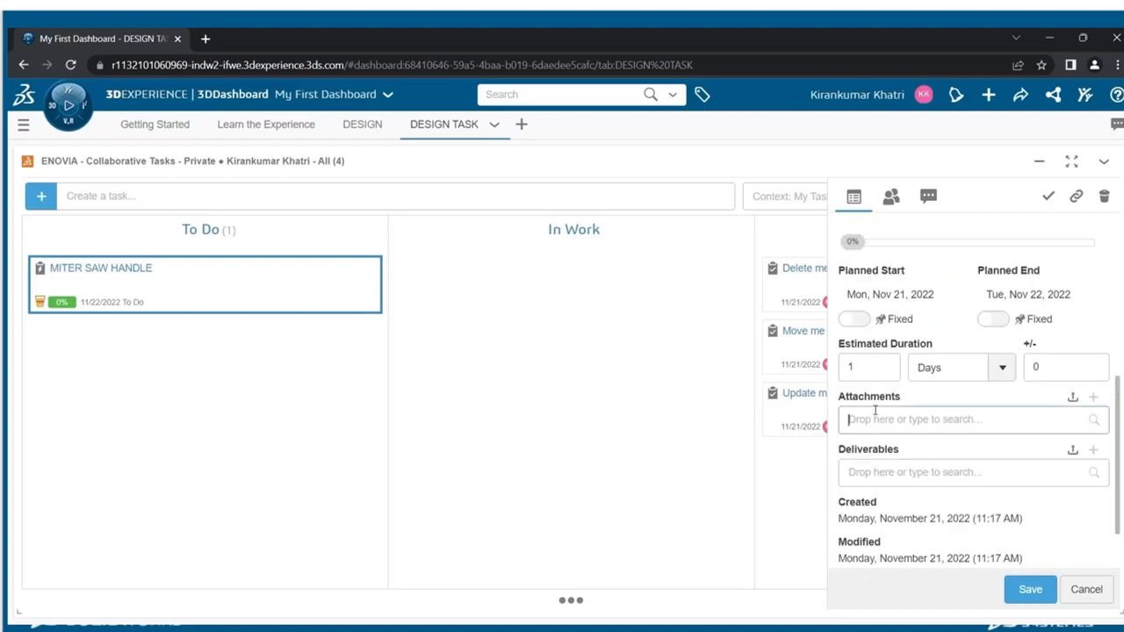
type("REFE")
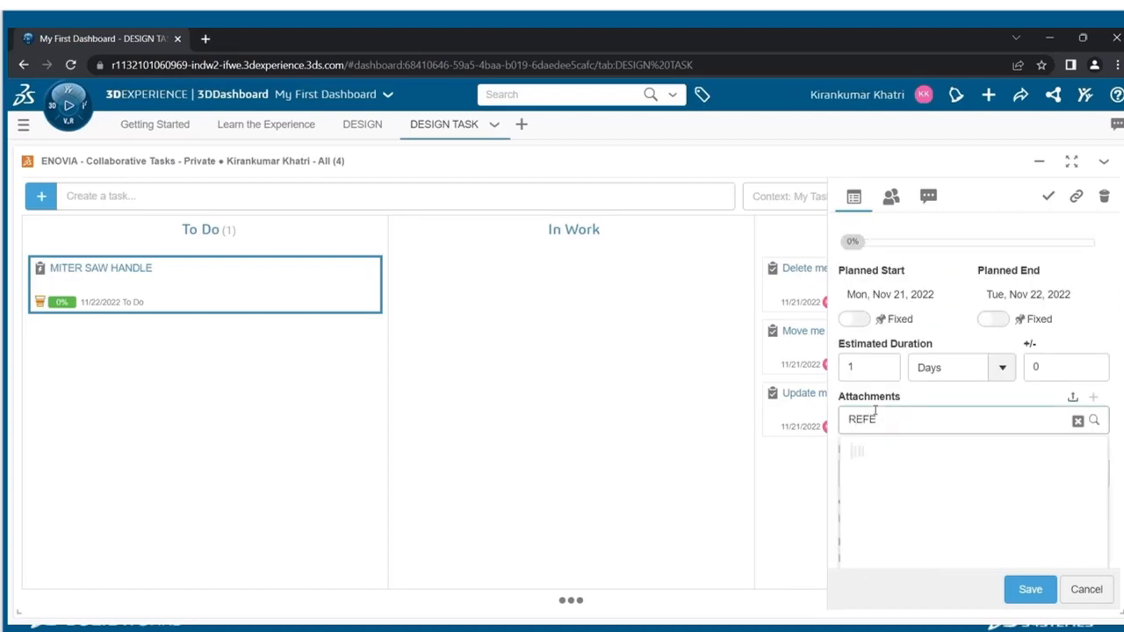
type("RENCE")
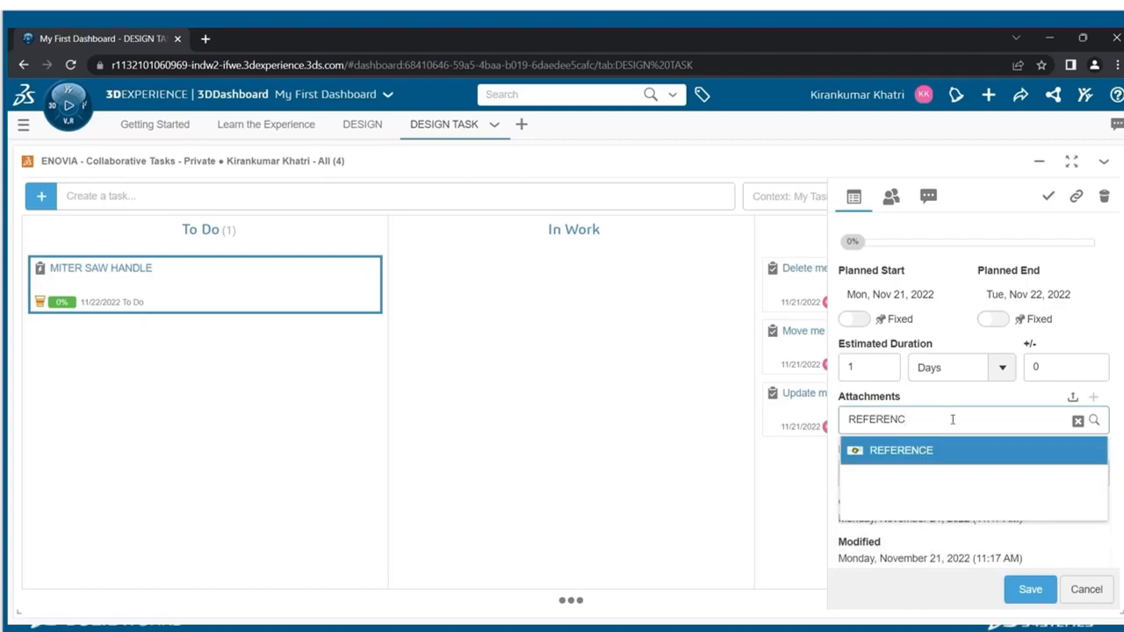
left_click(963, 450)
type("HAND")
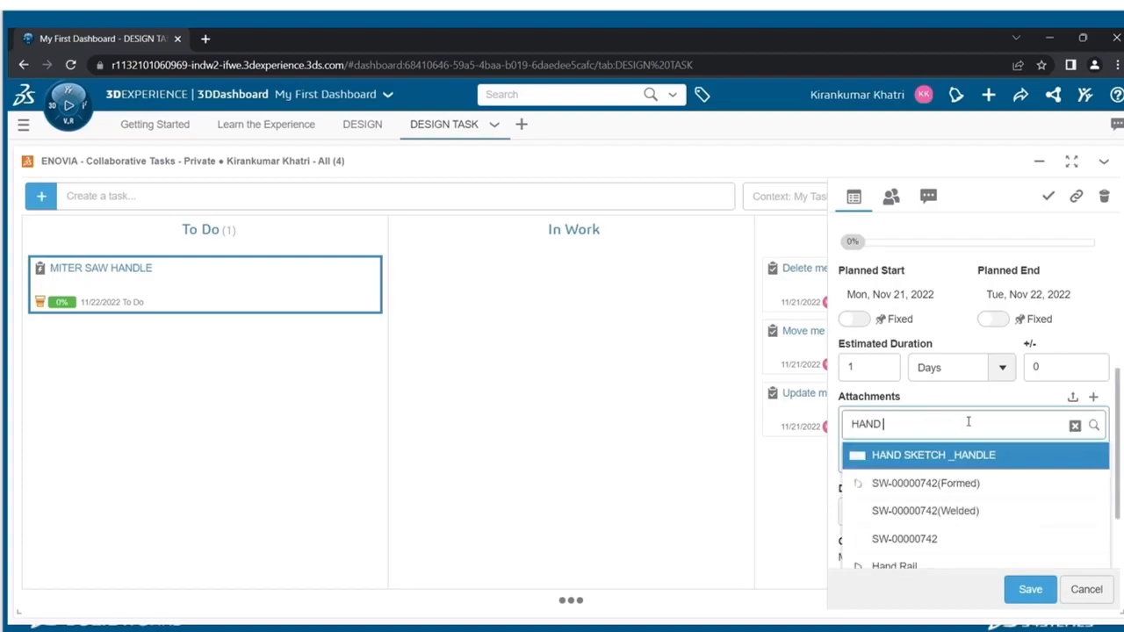
left_click(972, 455)
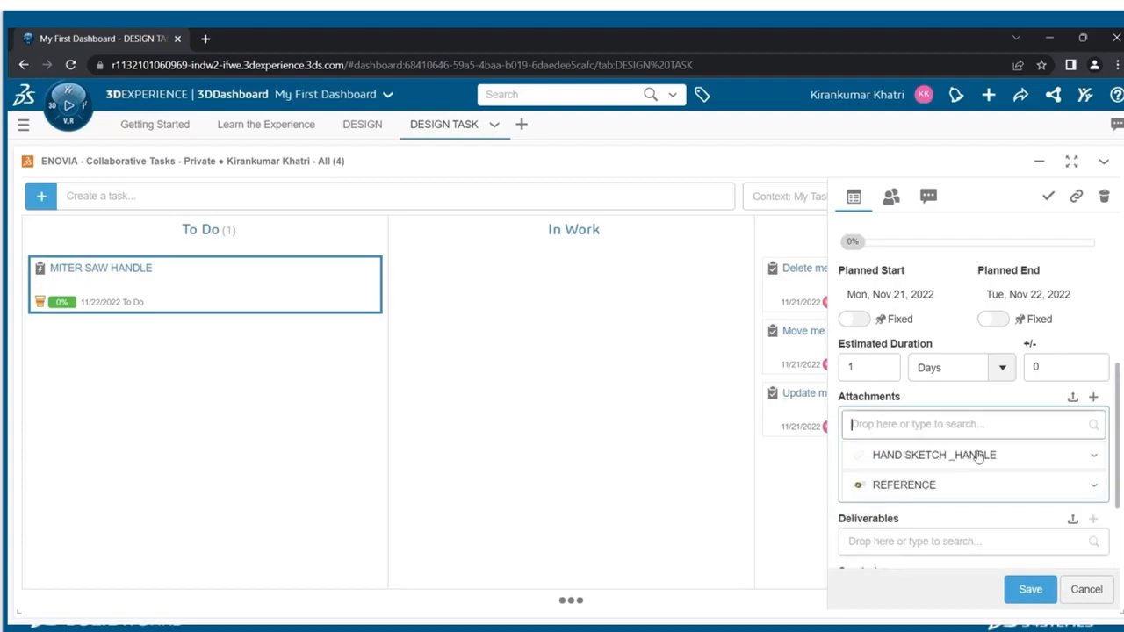
left_click(1031, 589)
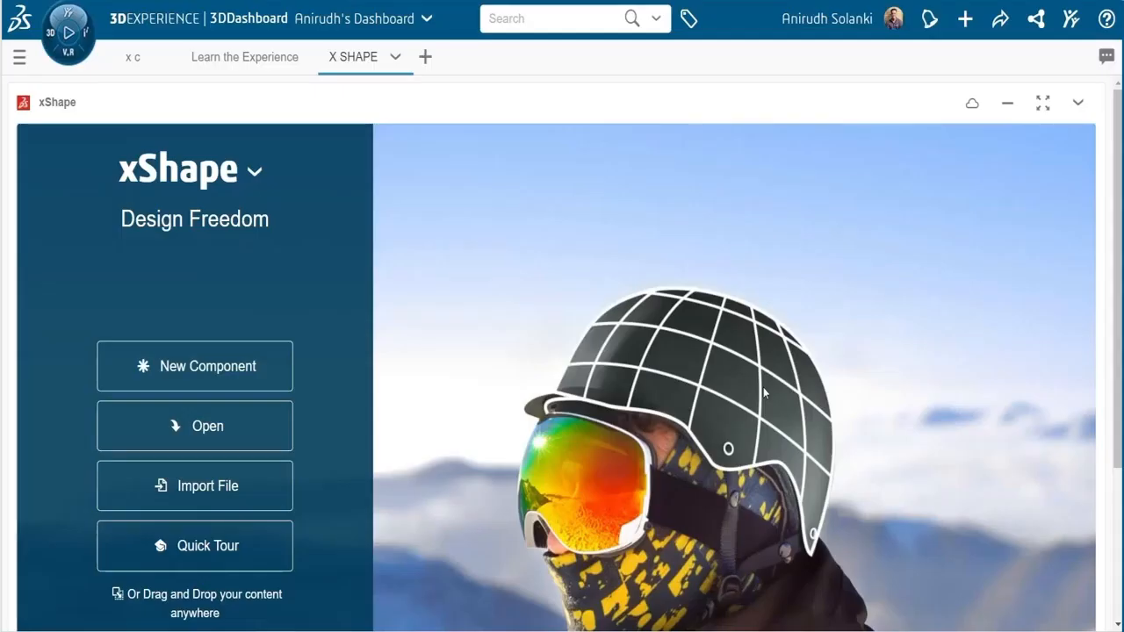
Step: In the assignee's dashboard, open the MITER SAW HANDLE task from the notifications and review its properties and attachments
left_click(933, 27)
left_click(965, 173)
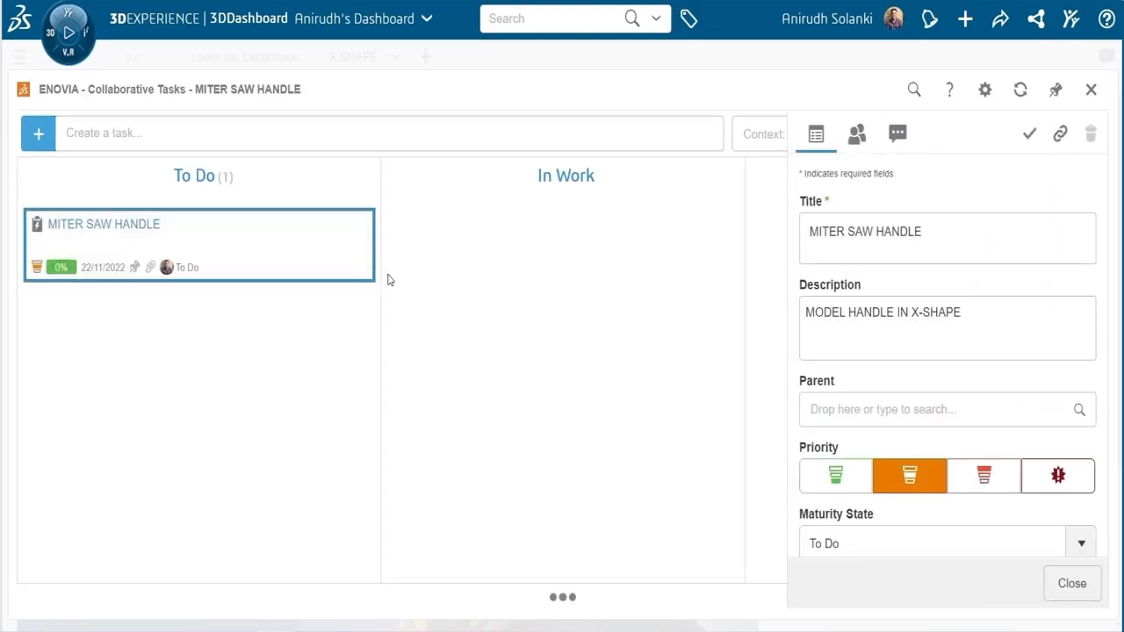
scroll(1006, 316, "down", 8)
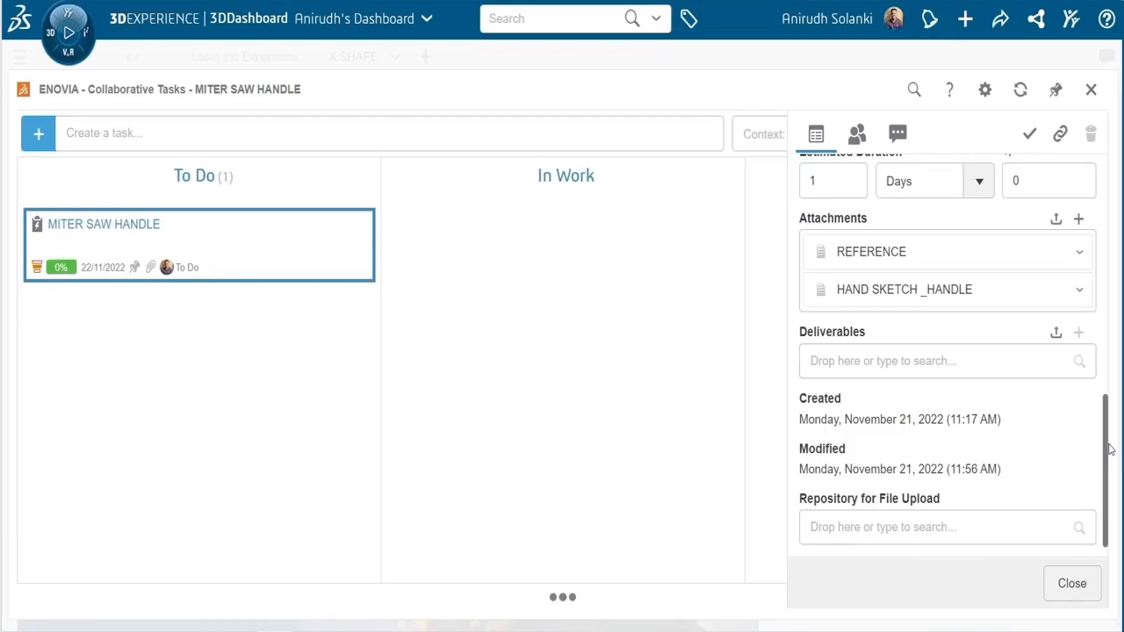
left_click_drag(1110, 398, 1108, 339)
scroll(933, 346, "up", 1)
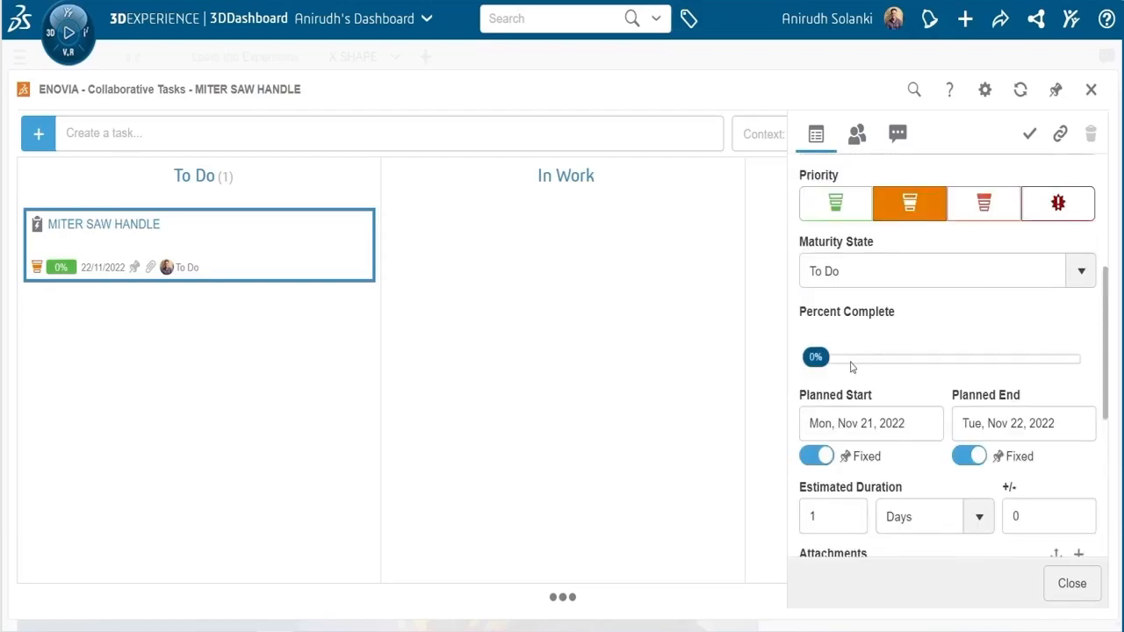
scroll(891, 326, "up", 3)
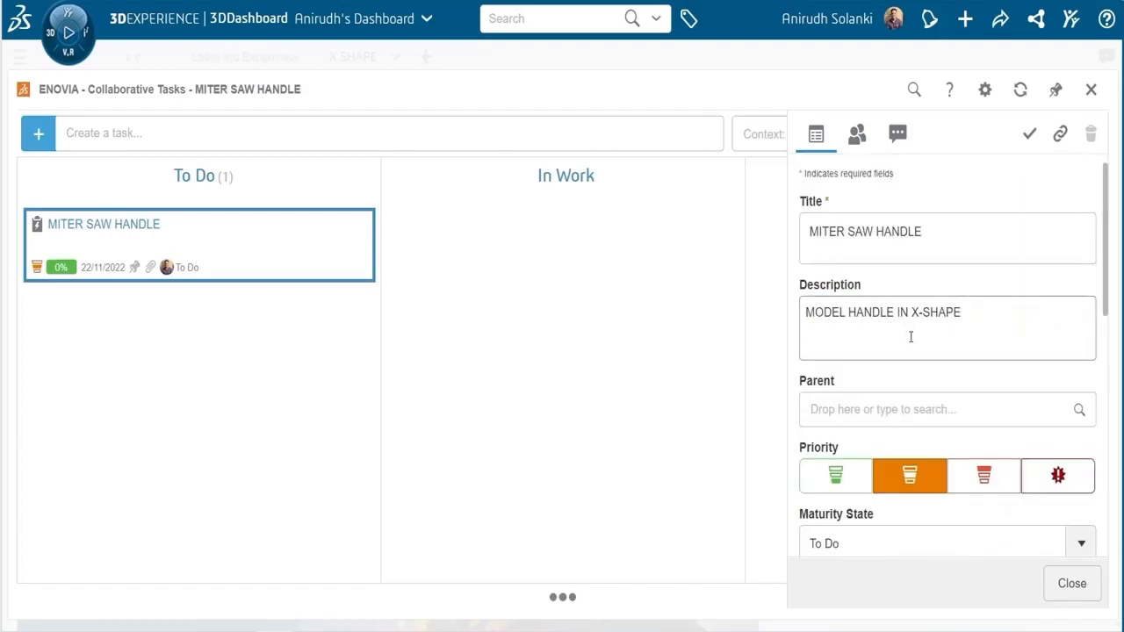
Step: Set the MITER SAW HANDLE task's maturity state to In Work and check its attachments
scroll(910, 336, "down", 3)
left_click(1080, 210)
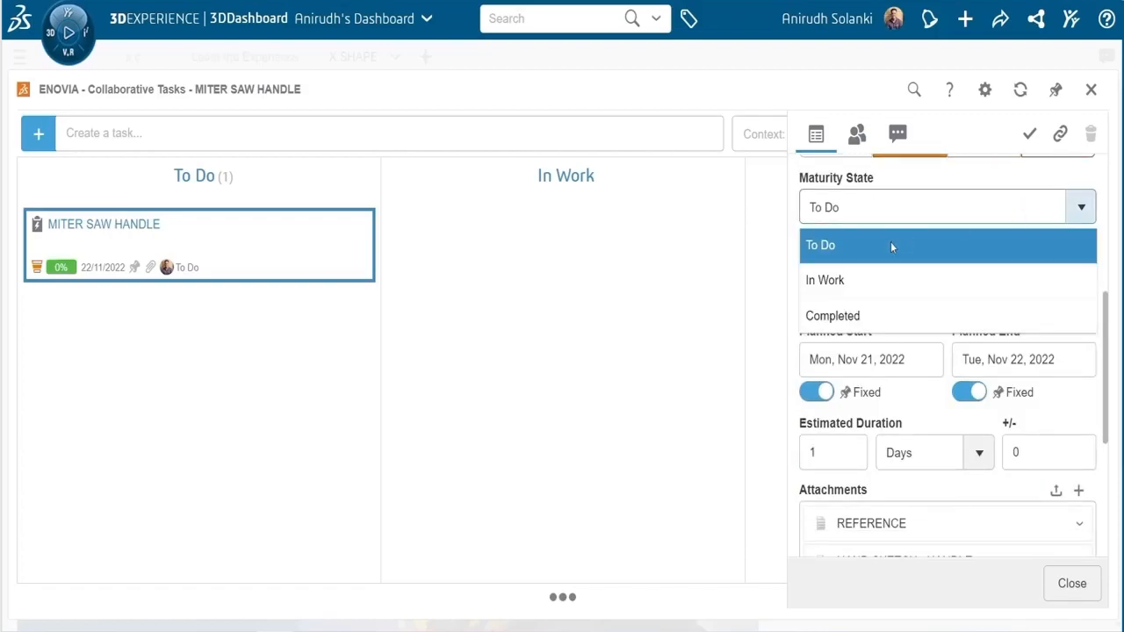
left_click(840, 299)
scroll(883, 269, "down", 4)
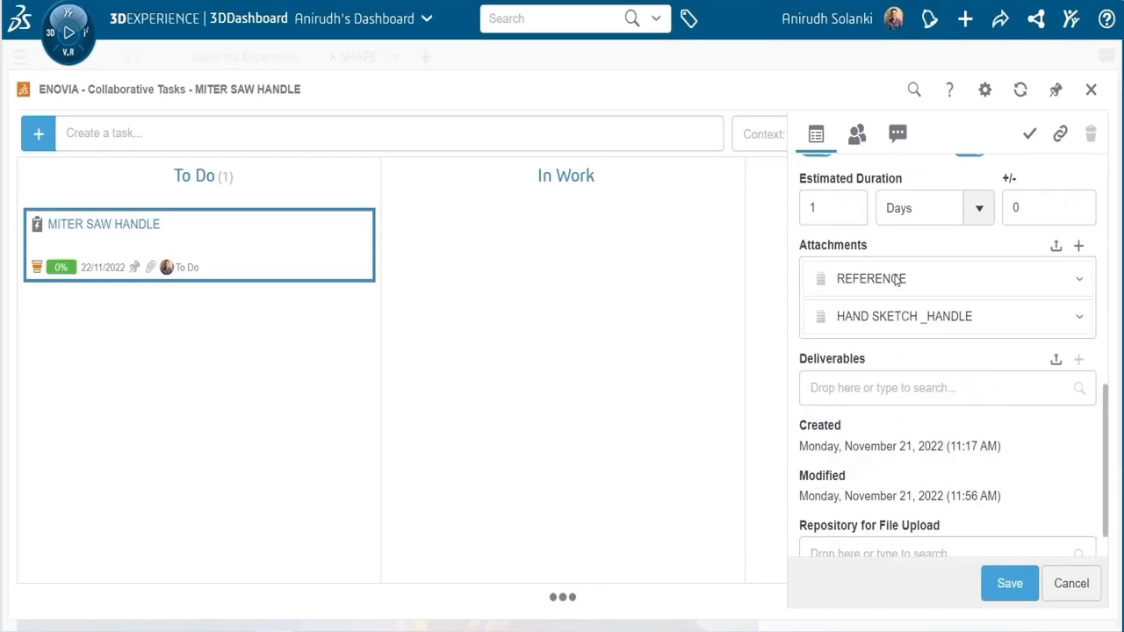
scroll(893, 298, "down", 1)
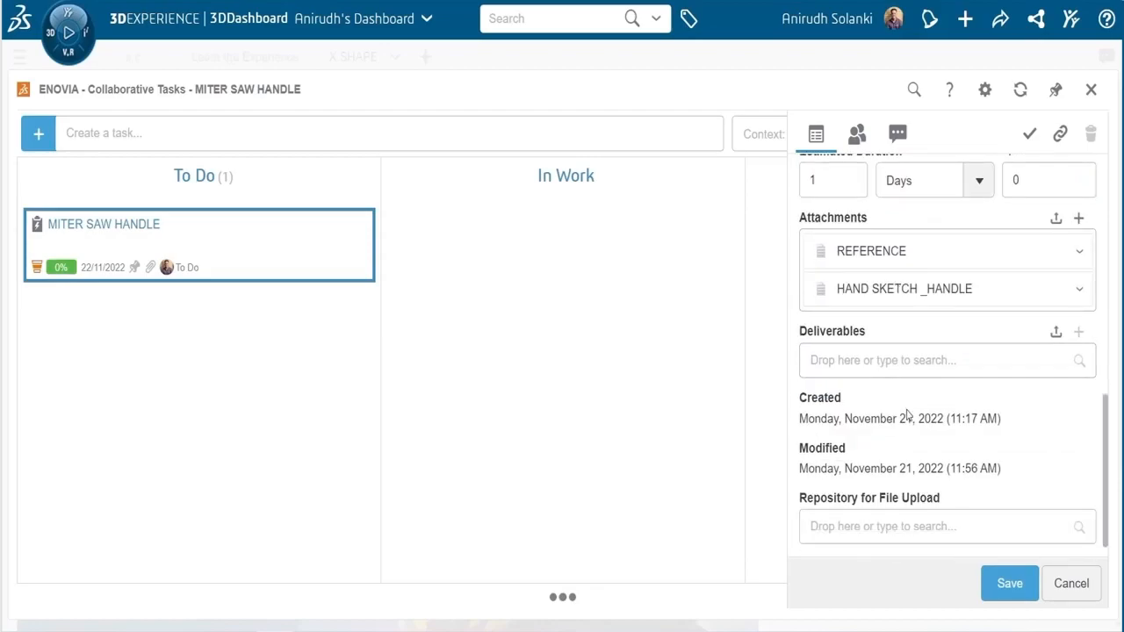
scroll(930, 452, "up", 5)
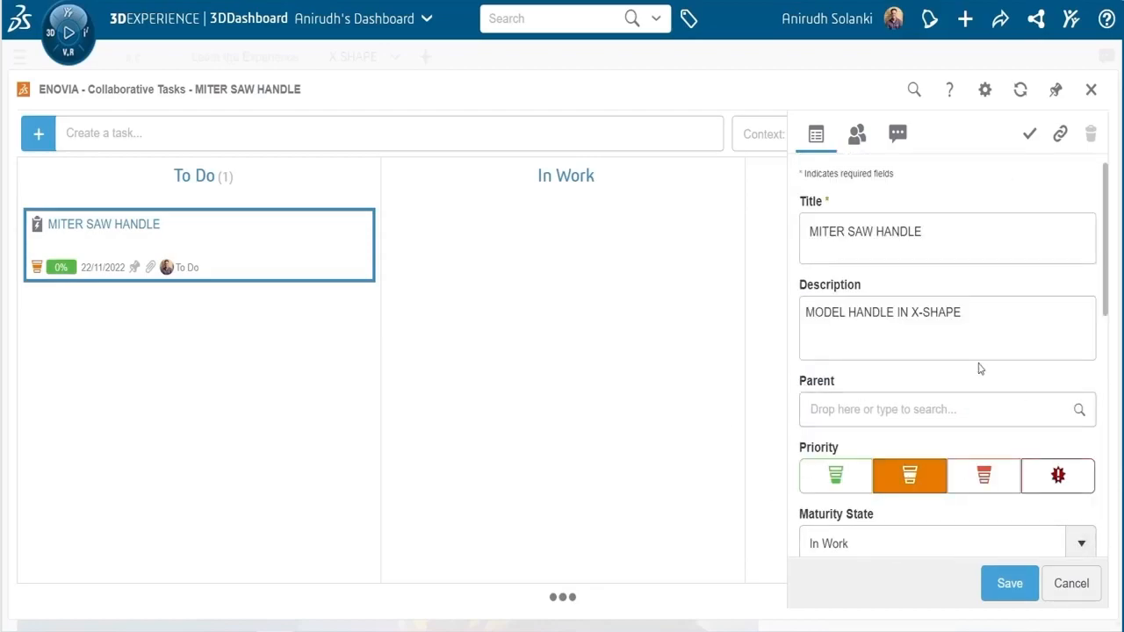
Step: Check the task's members and post the comment I WILL SUBMIT THE MODEL ASAP
left_click(861, 139)
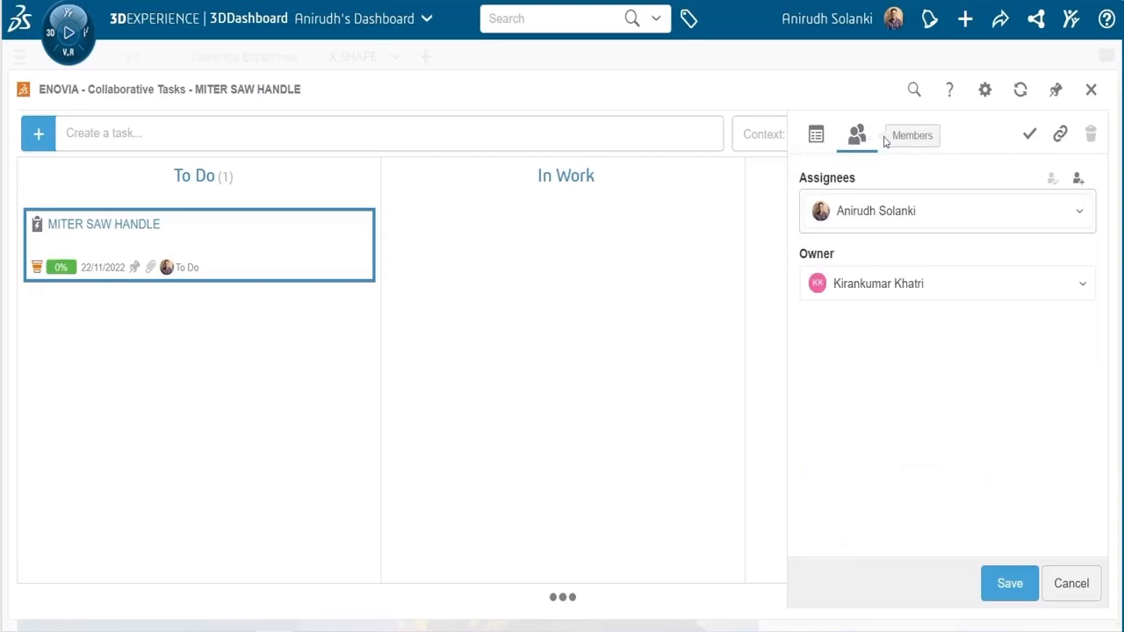
left_click(897, 133)
left_click(906, 229)
type("I WILL SUBMIT THE MODEL ASAP")
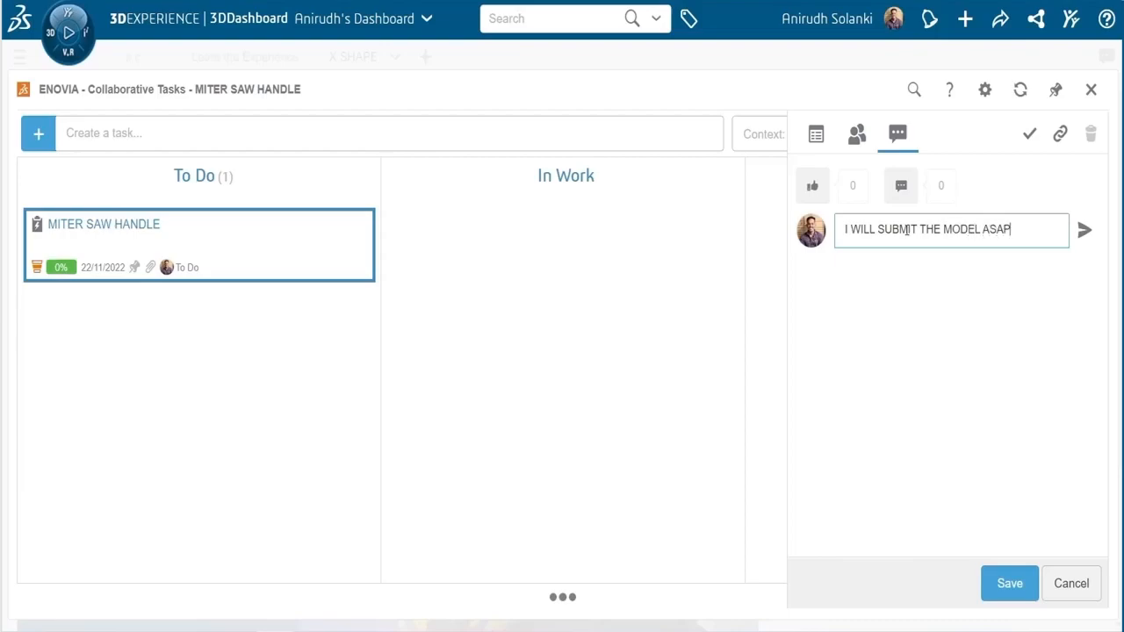
left_click(1084, 230)
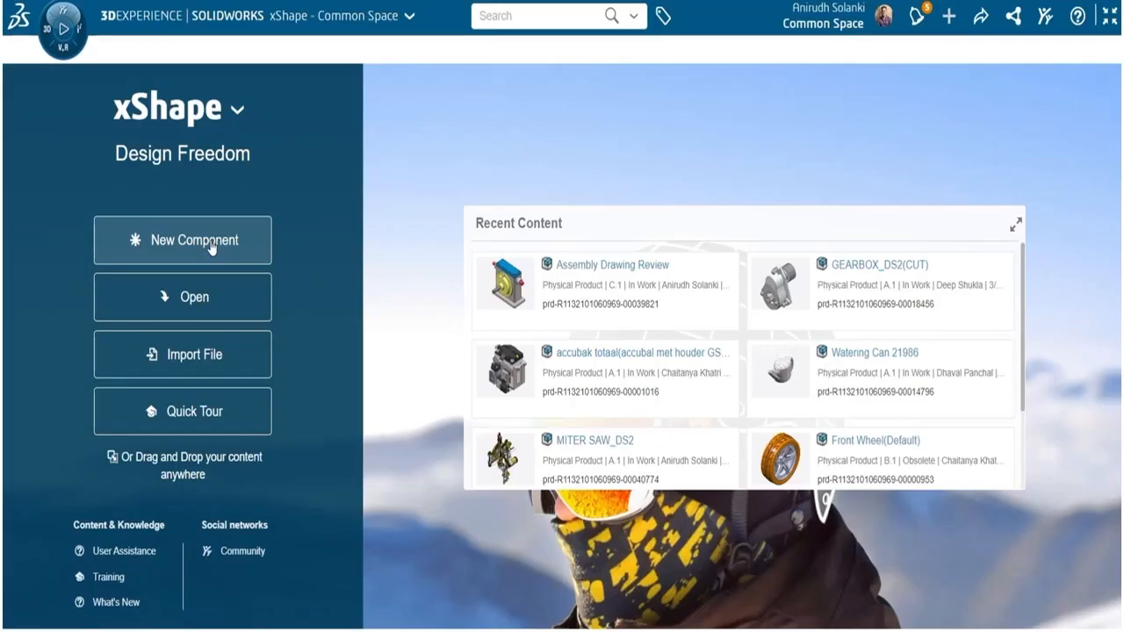
Step: Create a new xShape component named Handle in the Common Space
left_click(210, 248)
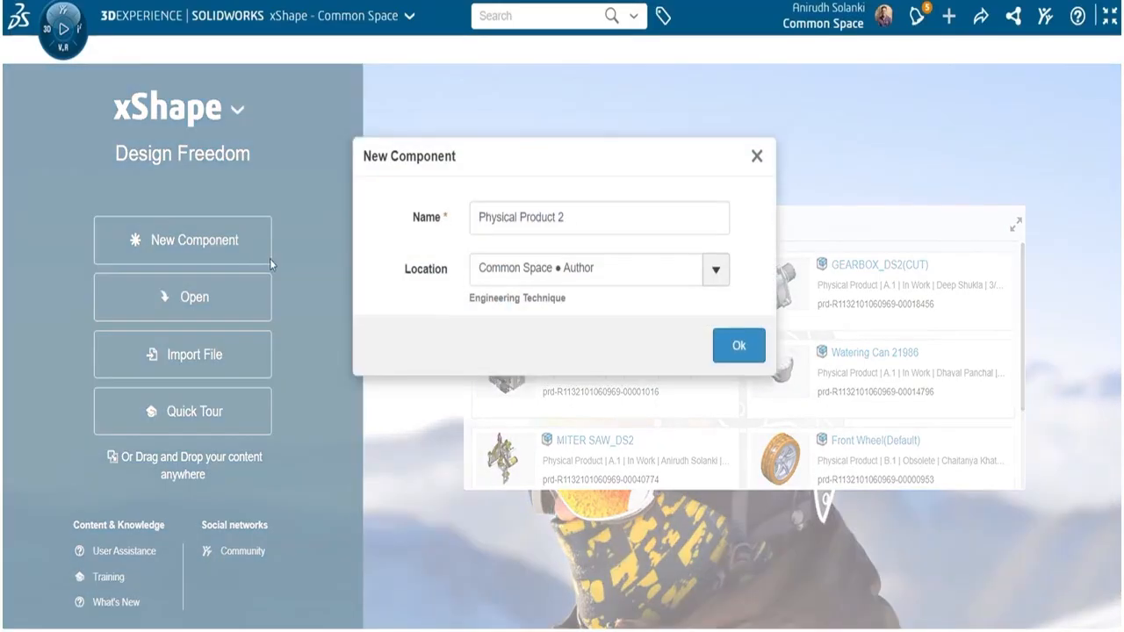
left_click_drag(641, 221, 384, 228)
key("BackSpace")
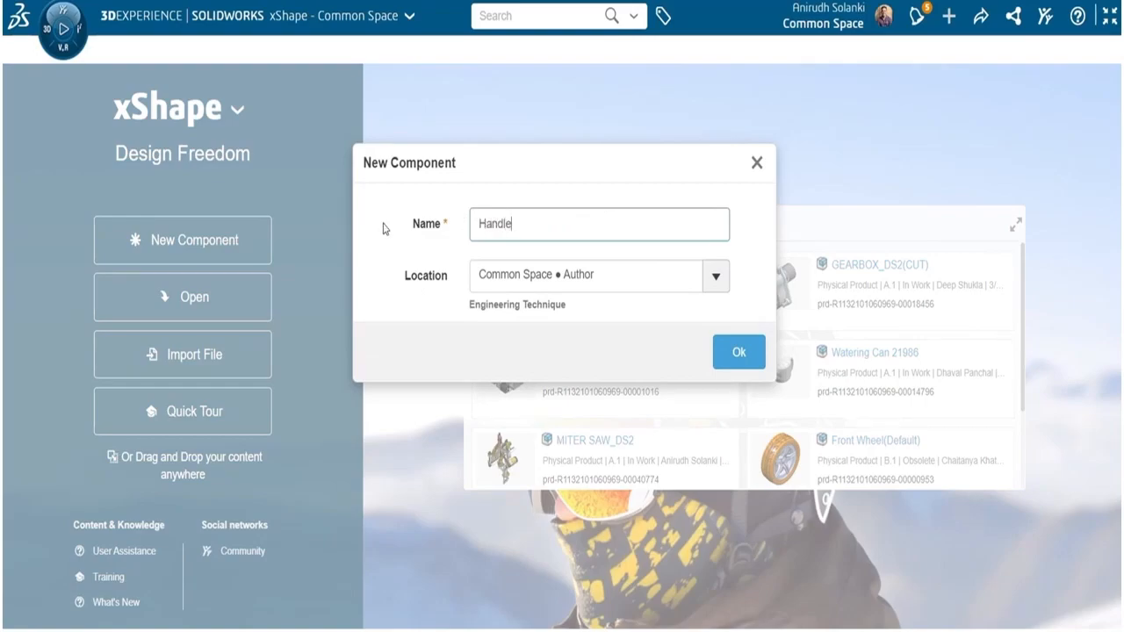
left_click(743, 353)
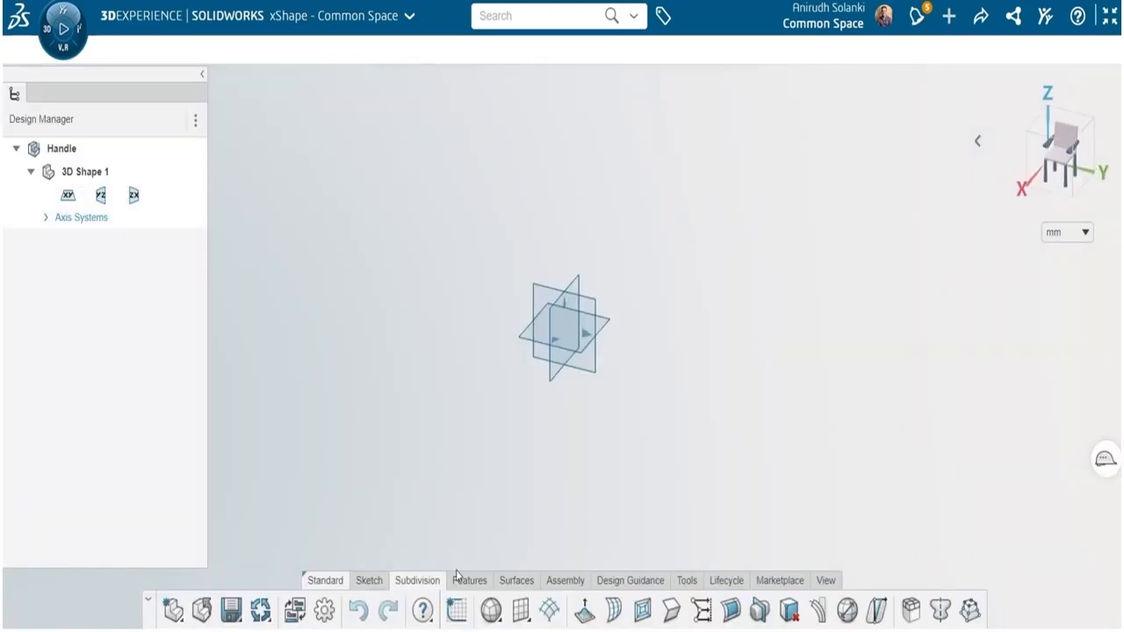
Step: Insert the picture HAND SKETCH.png on the ZX plane as a modelling reference
left_click(686, 580)
left_click(502, 609)
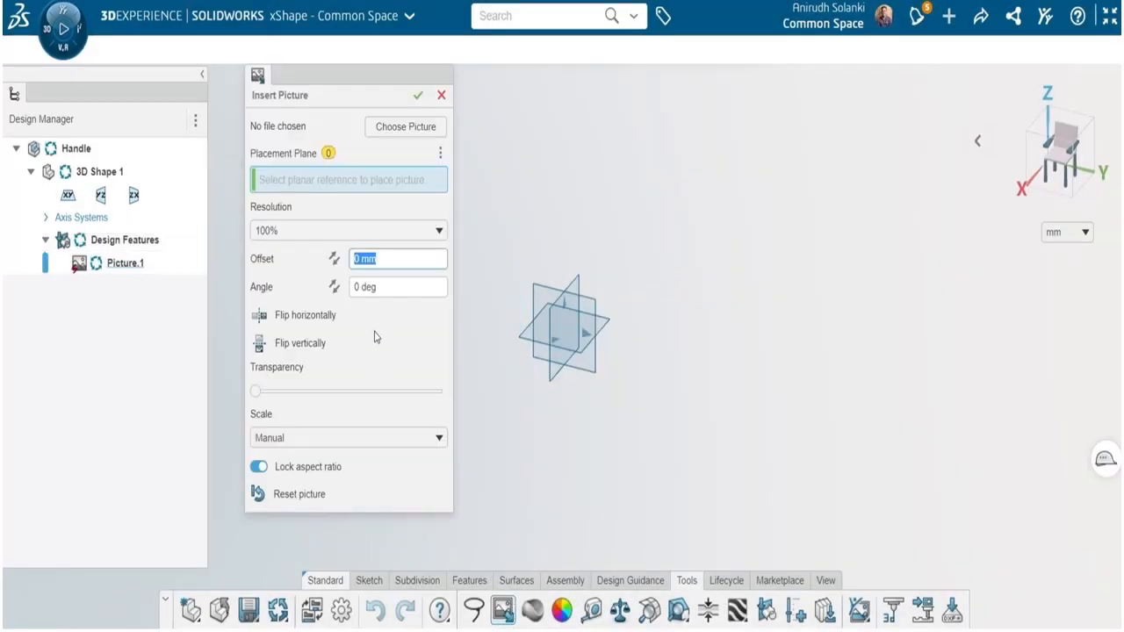
left_click(402, 128)
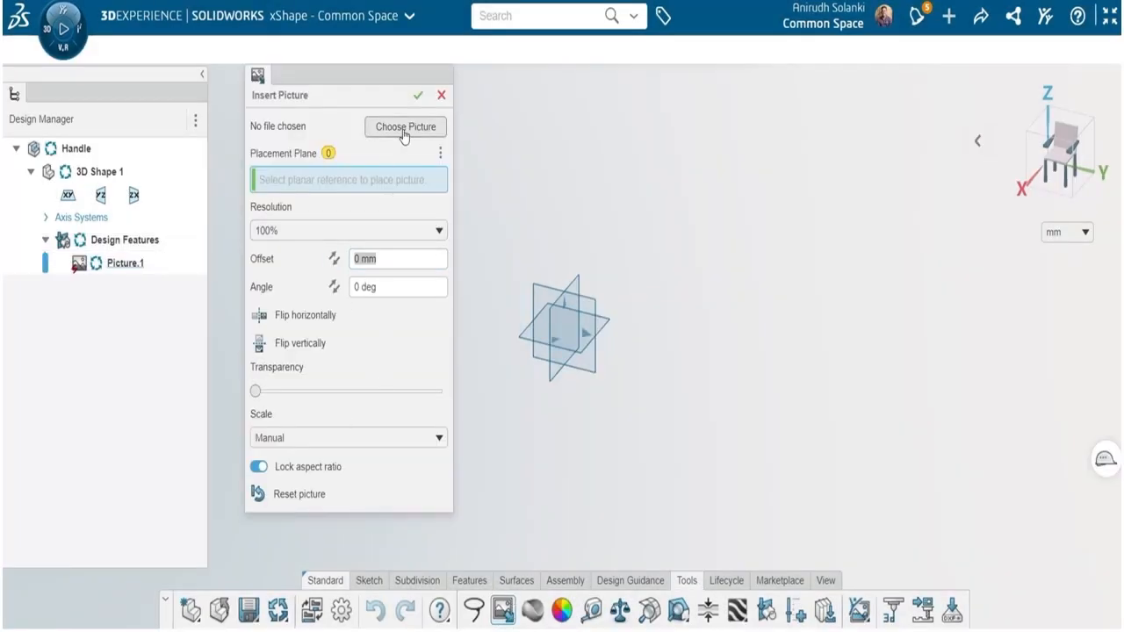
left_click(250, 322)
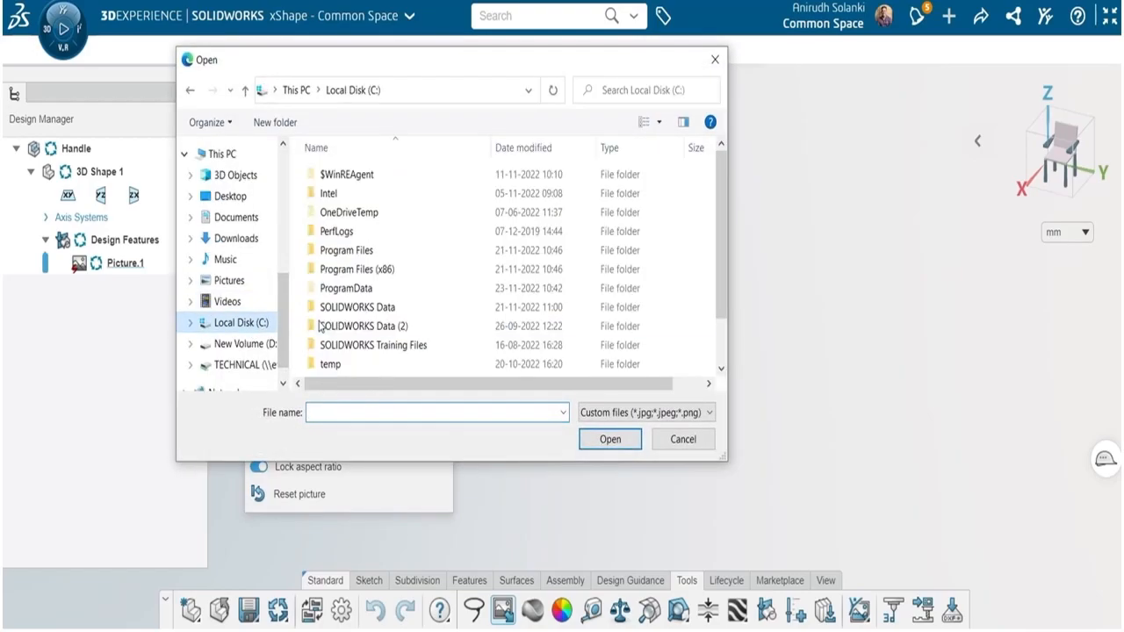
scroll(381, 343, "down", 1)
left_click(358, 366)
left_click(610, 439)
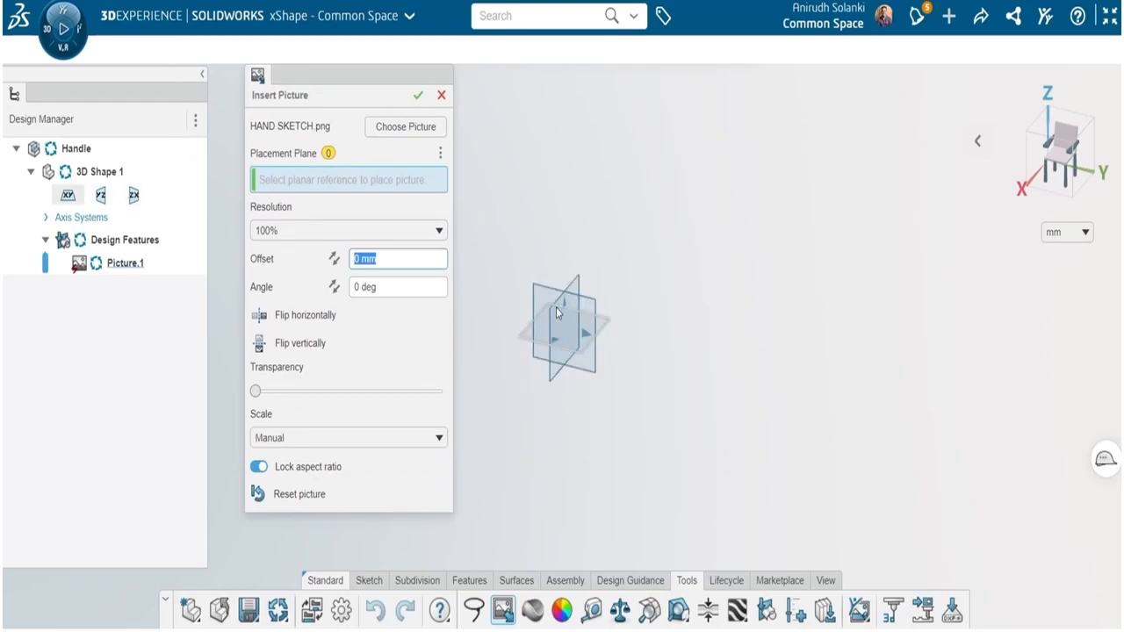
left_click(550, 309)
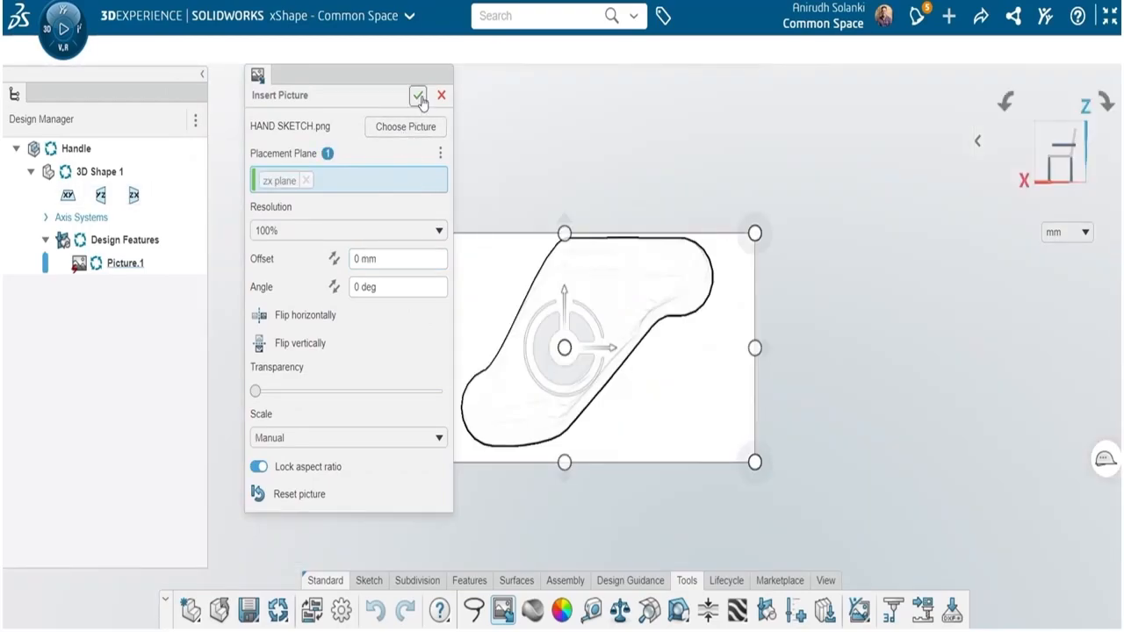
left_click(418, 97)
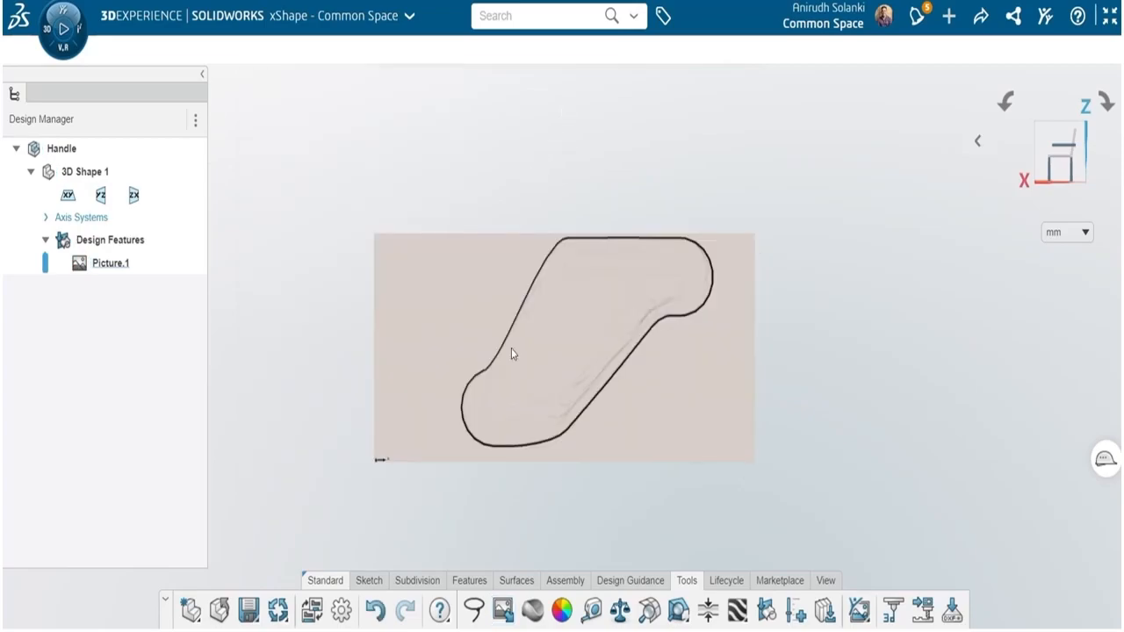
Step: Create a Quadball subdivision surface at the centre of the sketch picture, scaled to 180 percent
left_click(427, 584)
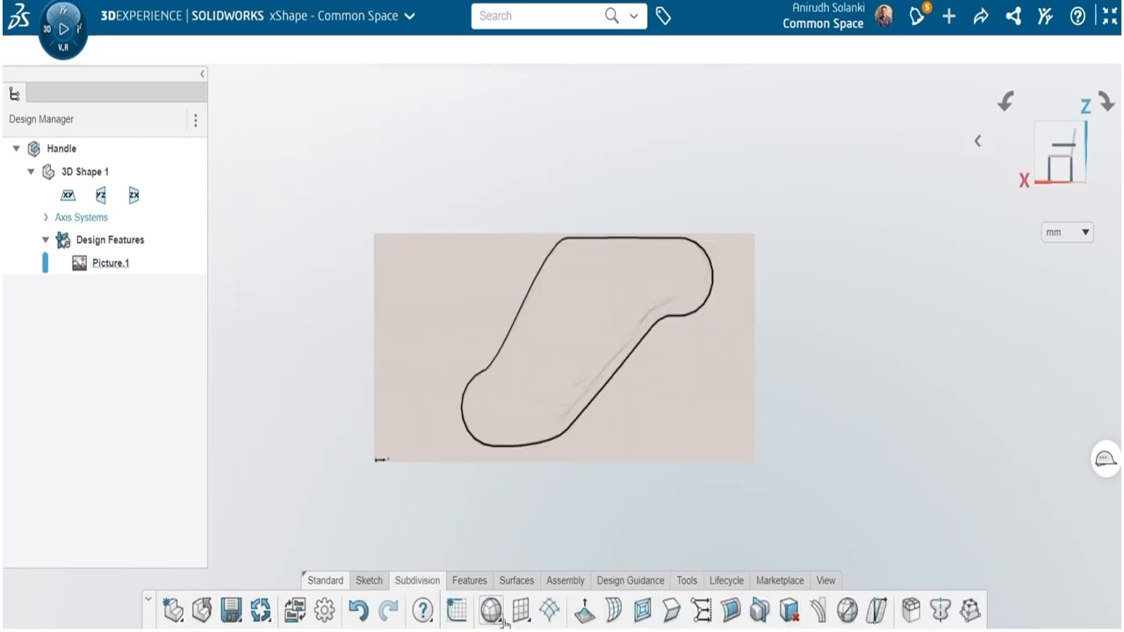
left_click(491, 609)
left_click(499, 419)
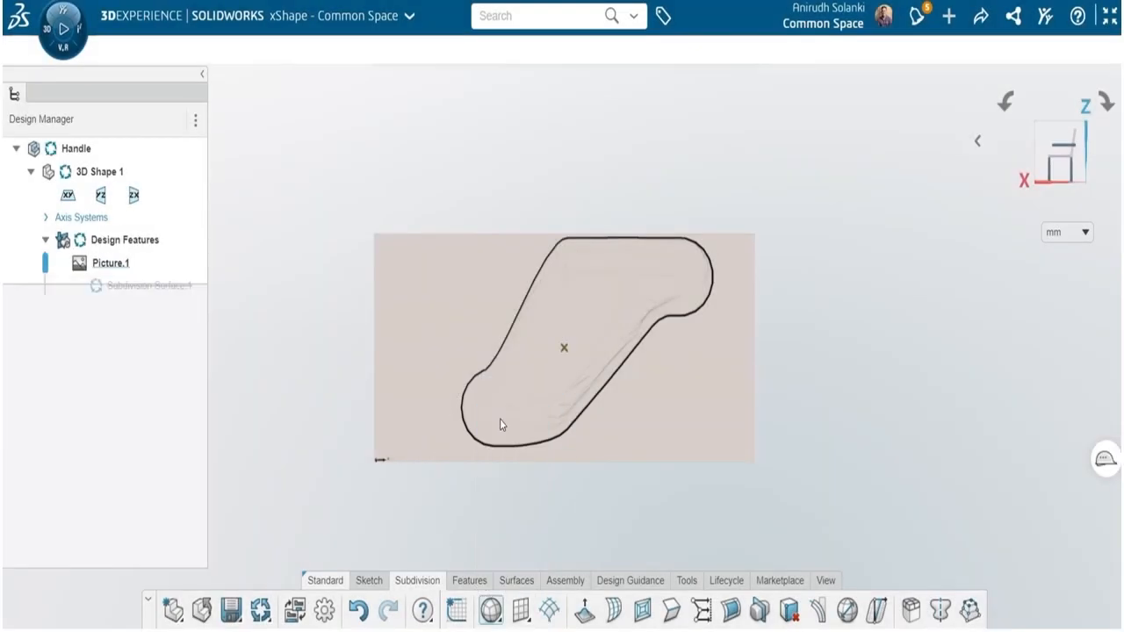
left_click(564, 348)
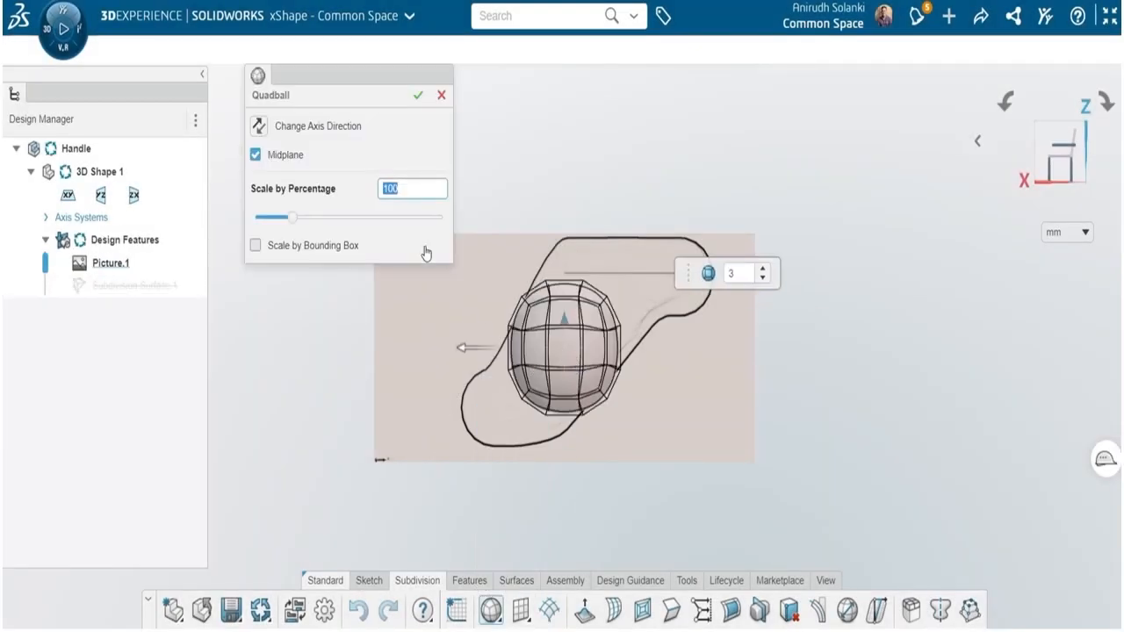
left_click_drag(302, 211, 321, 217)
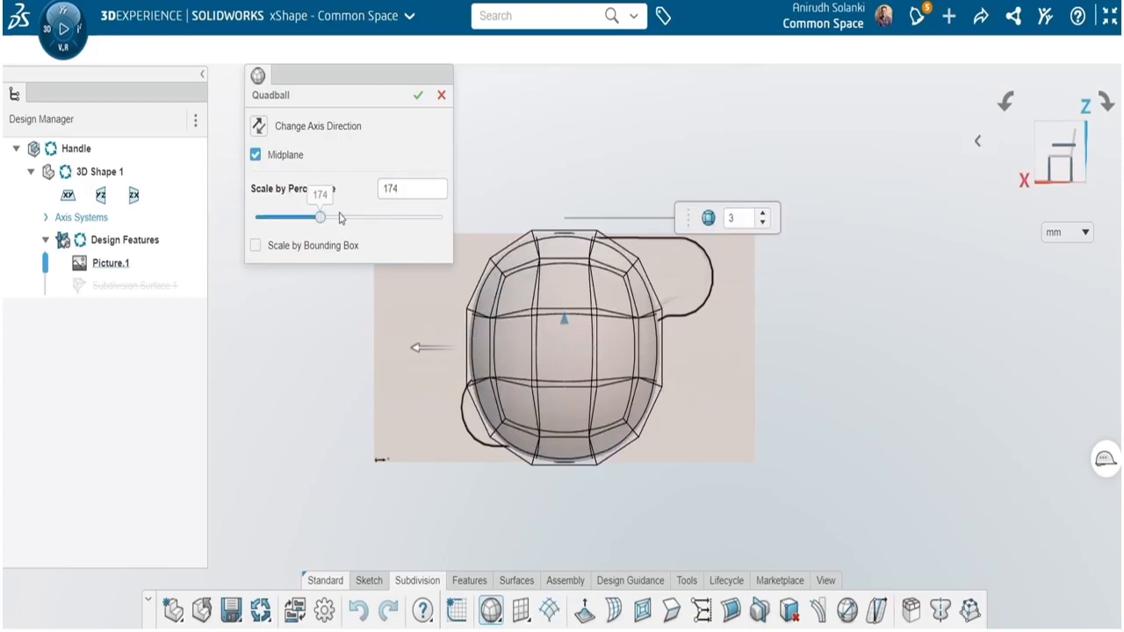
double_click(407, 190)
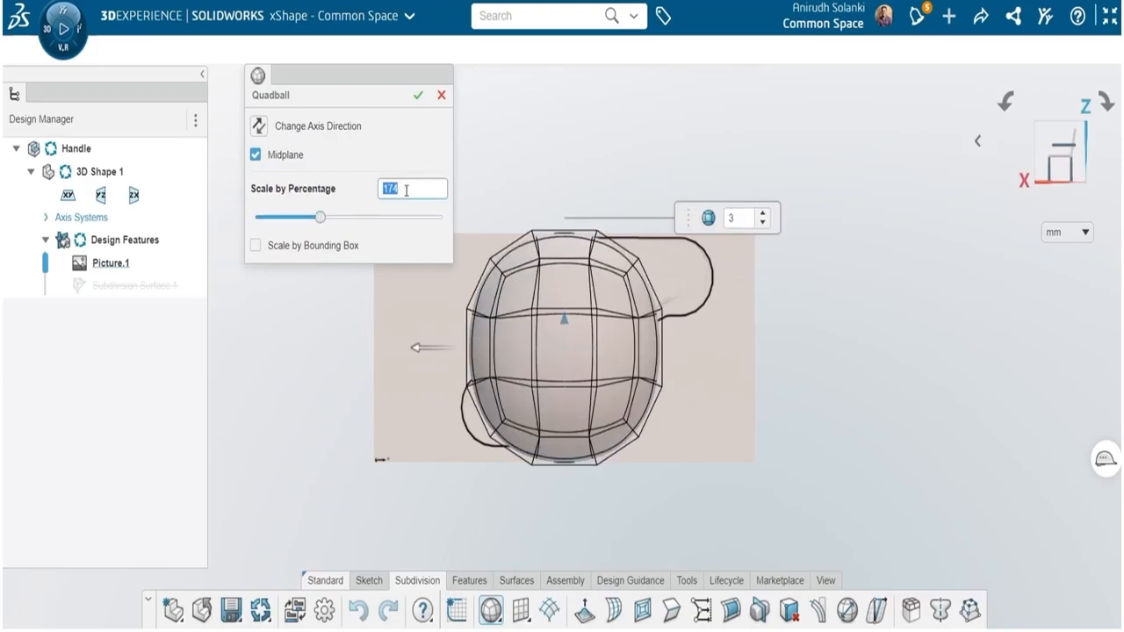
type("180")
key("Return")
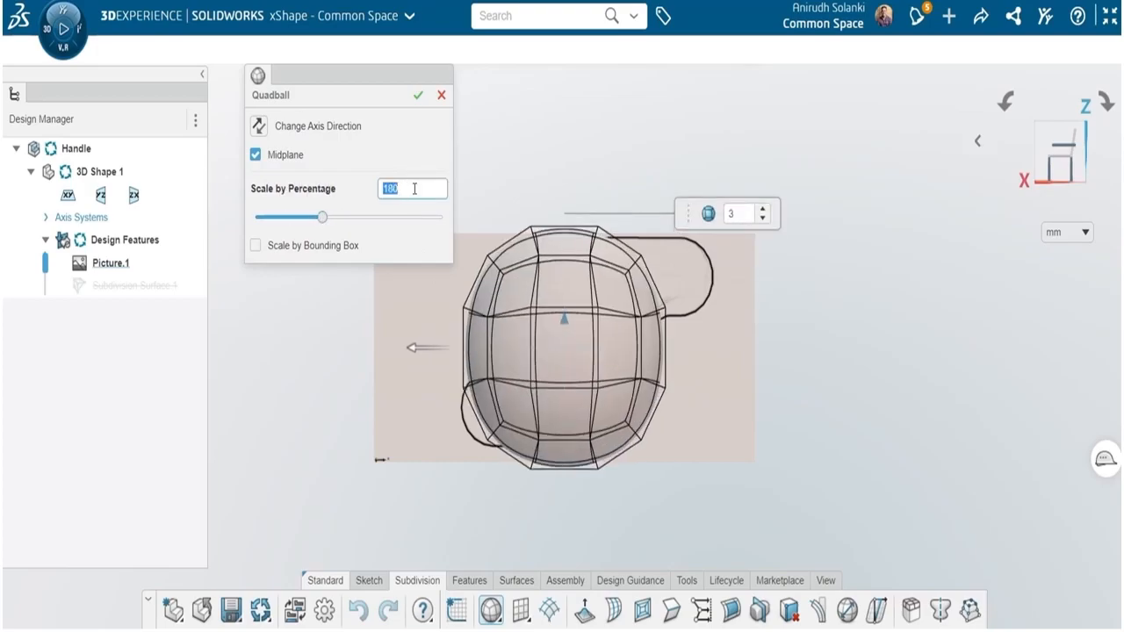
left_click(418, 97)
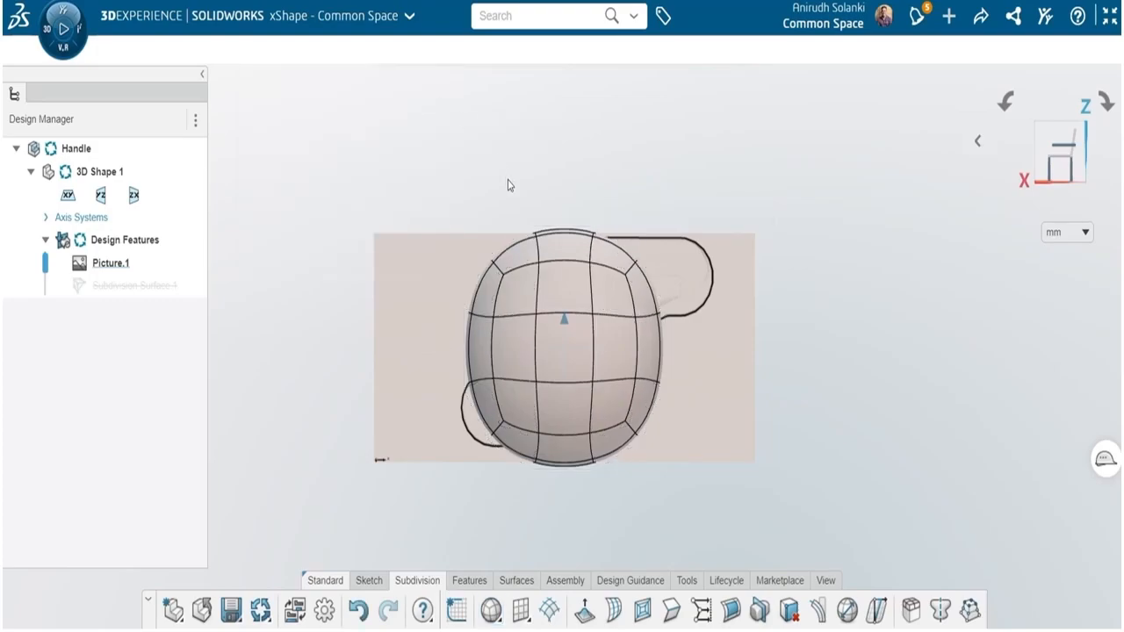
Step: Widen the quadball by moving its left and right groups of control points outward along the X direction
left_click(490, 222)
left_click_drag(470, 197, 560, 505)
left_click_drag(464, 355, 442, 370)
left_click_drag(571, 184, 661, 493)
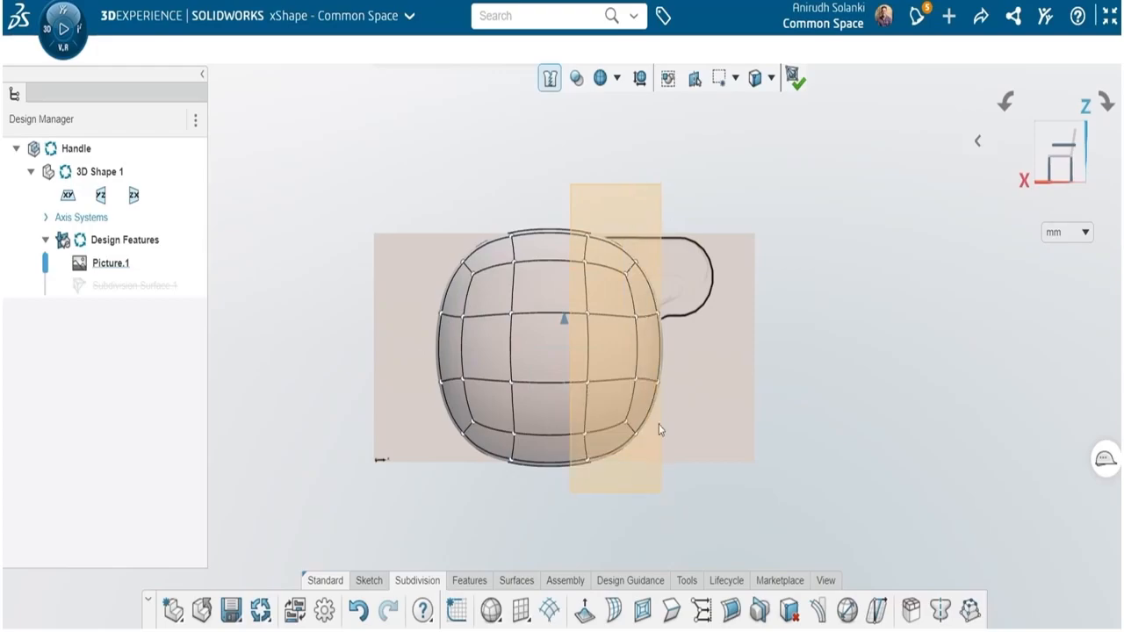
left_click_drag(660, 428, 661, 492)
left_click_drag(677, 349, 749, 354)
left_click(673, 176)
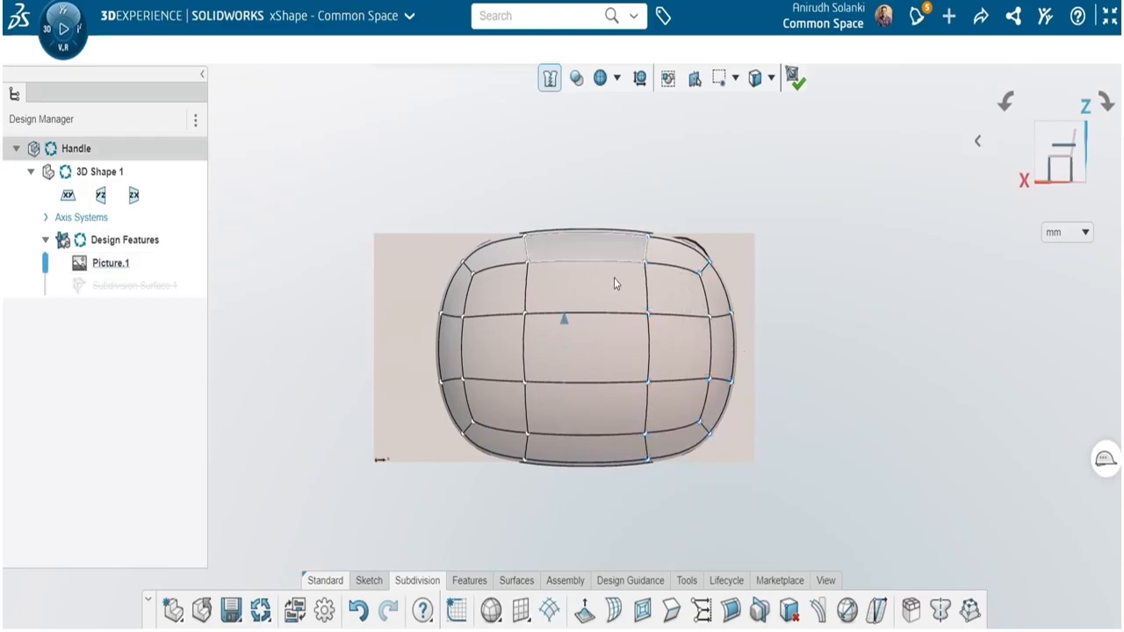
Step: Make the subdivision surface transparent enough to see the hand sketch through it
left_click_drag(395, 132, 834, 522)
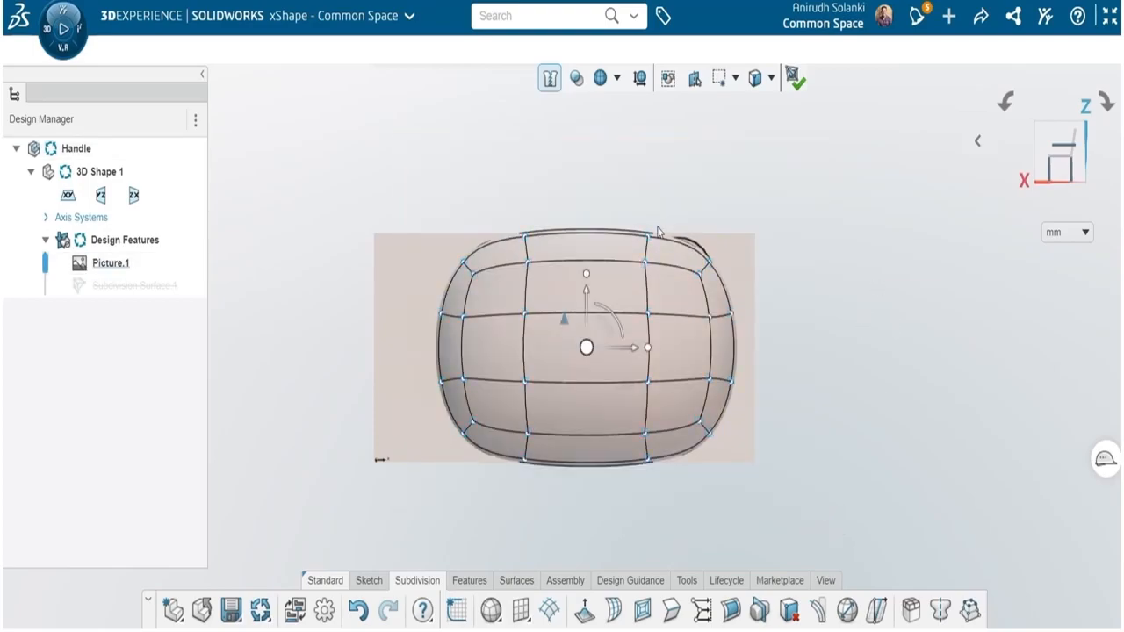
left_click(575, 78)
left_click_drag(594, 114, 604, 115)
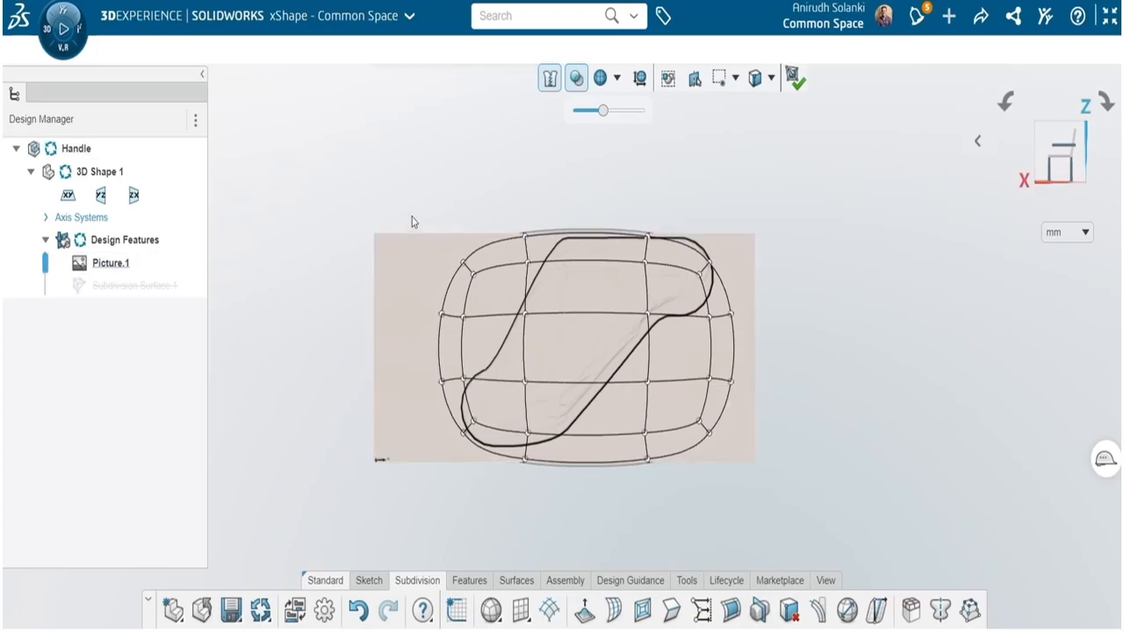
Step: Use Line Align to flatten the quadball's bottom edges along the bottom line of the hand sketch
left_click(507, 458)
left_click(553, 460, "ctrl")
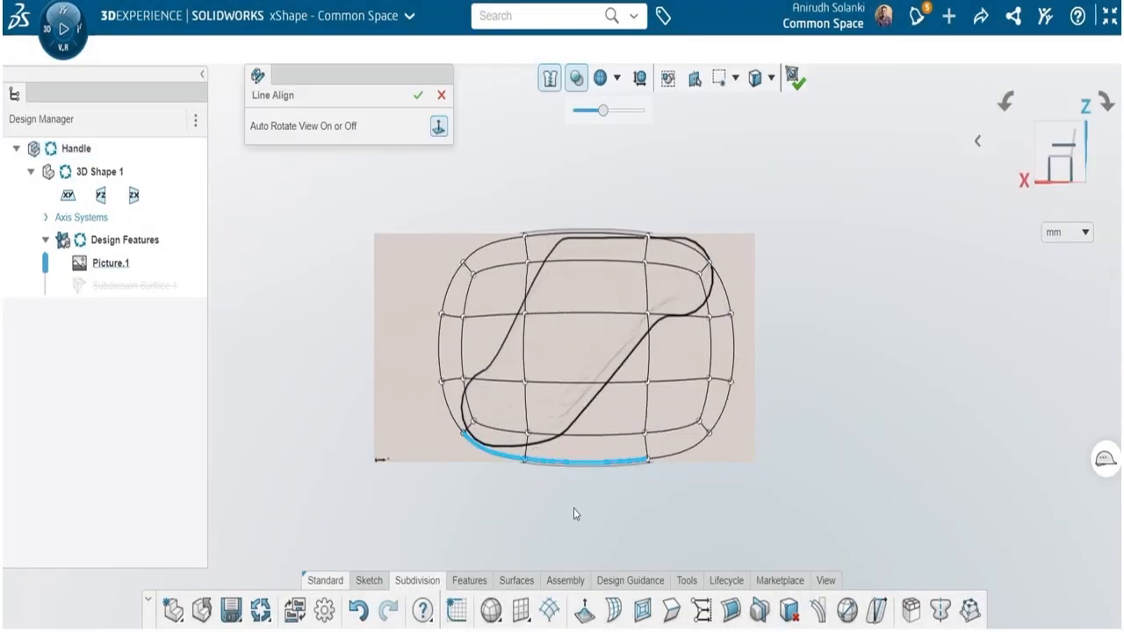
left_click_drag(671, 473, 670, 442)
left_click_drag(456, 451, 456, 443)
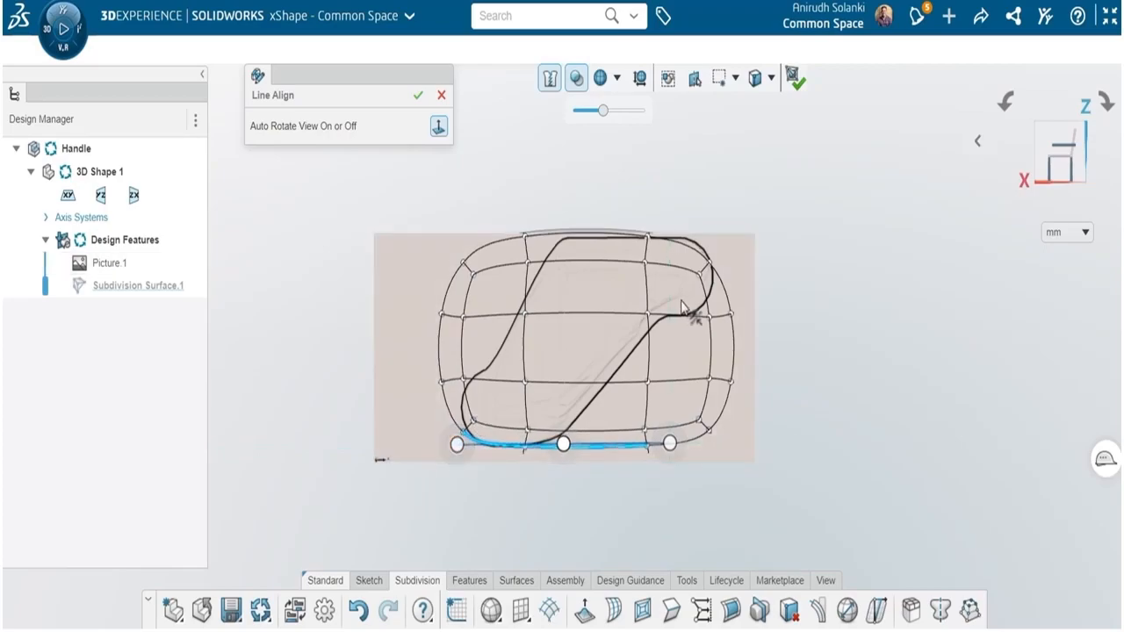
left_click(418, 97)
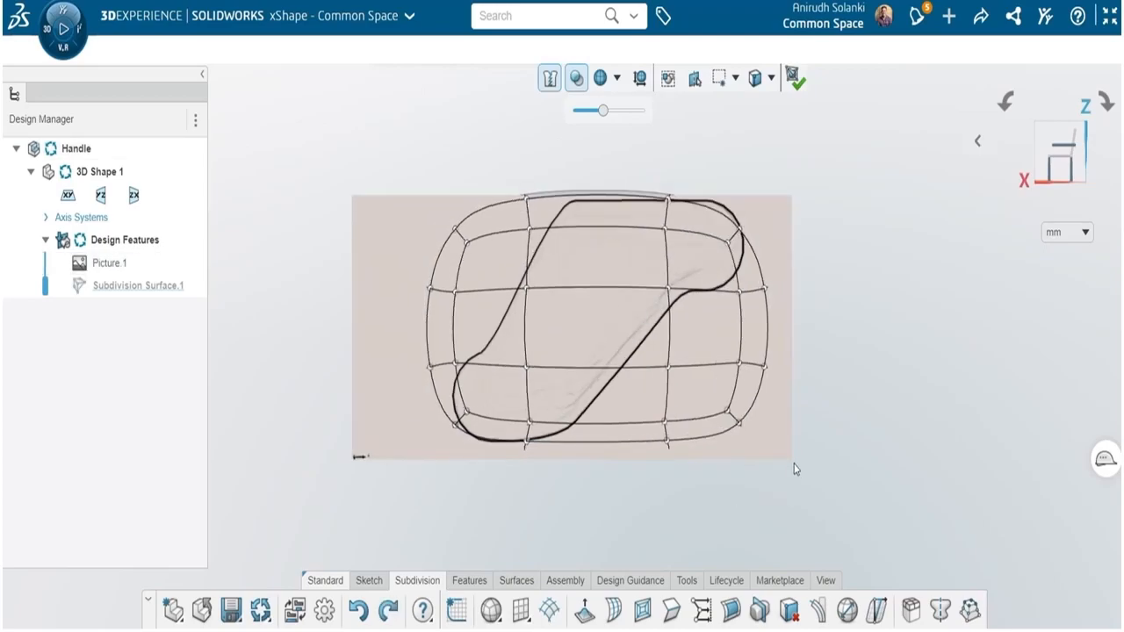
Step: Use Sketch Quick Align to pull the lower-right control points onto a diagonal along the sketch's lower-right side
left_click_drag(792, 463, 521, 280)
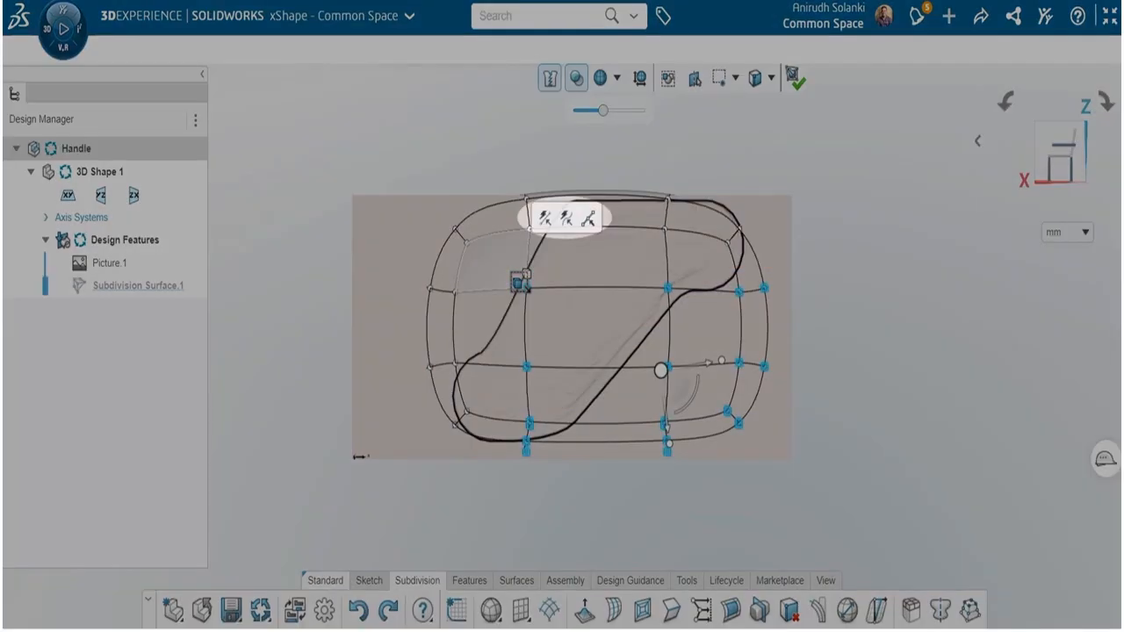
left_click(564, 219)
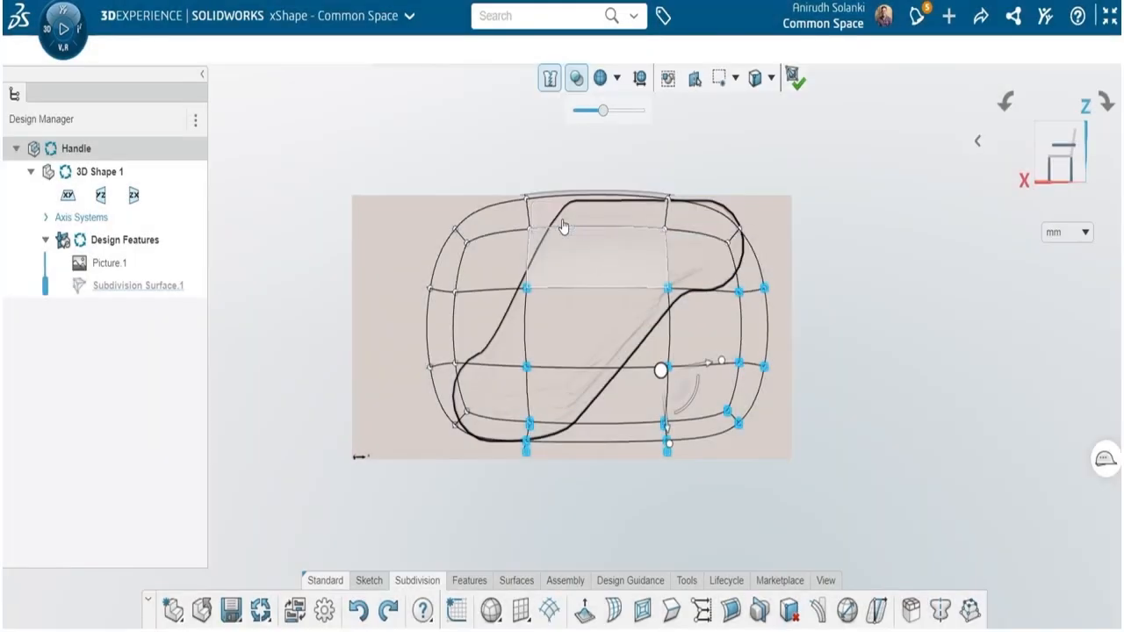
mouse_move(555, 446)
left_mouse_down()
mouse_move(602, 431)
mouse_move(692, 334)
mouse_move(737, 305)
left_mouse_up()
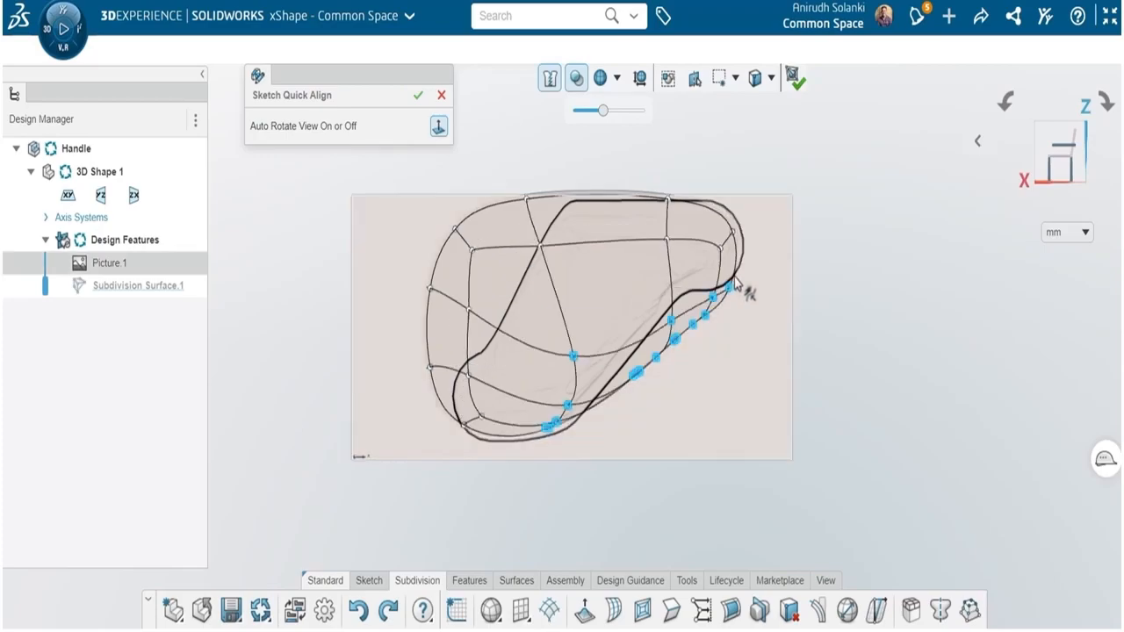
left_click(417, 98)
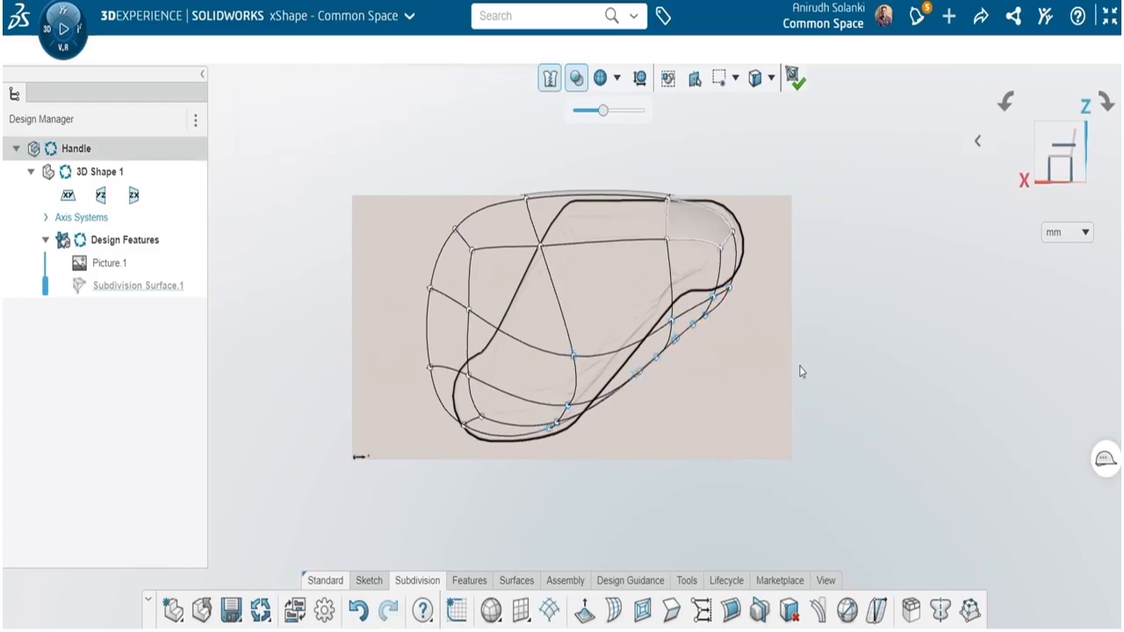
Step: Move the middle control points of the lower-right side inward onto the sketch's diagonal outline
left_click_drag(600, 454, 621, 376)
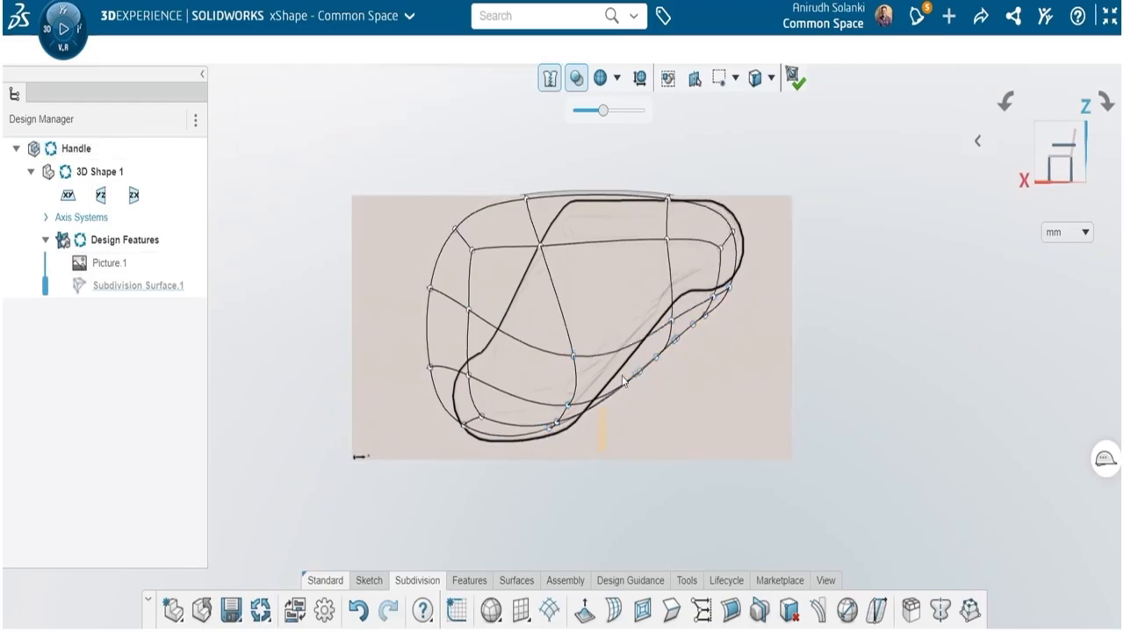
left_click_drag(758, 266, 757, 264)
left_click_drag(707, 381, 699, 358)
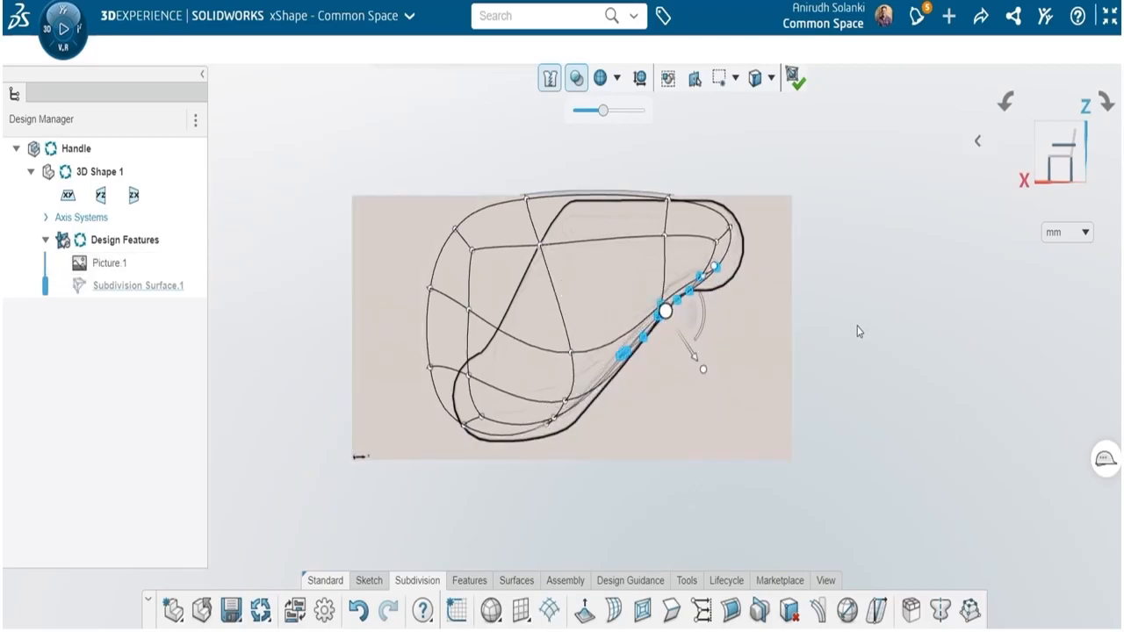
Step: Orient the manipulator to XYZ for the upper-right control points and move them along X to the sketch's rounded end
left_click_drag(656, 161, 778, 349)
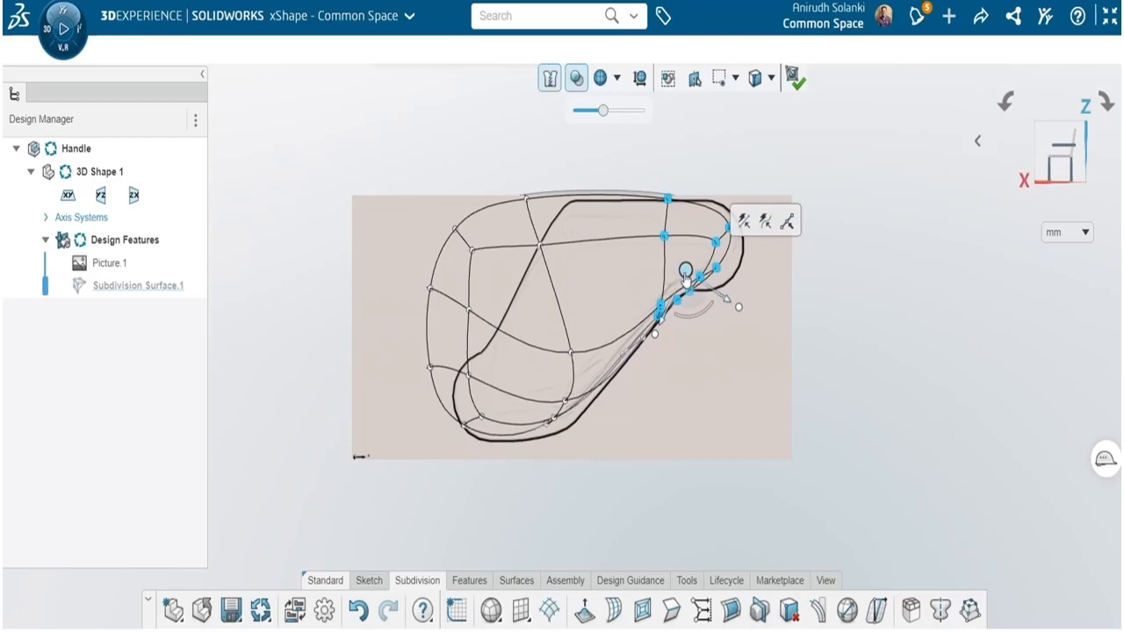
left_click(685, 274)
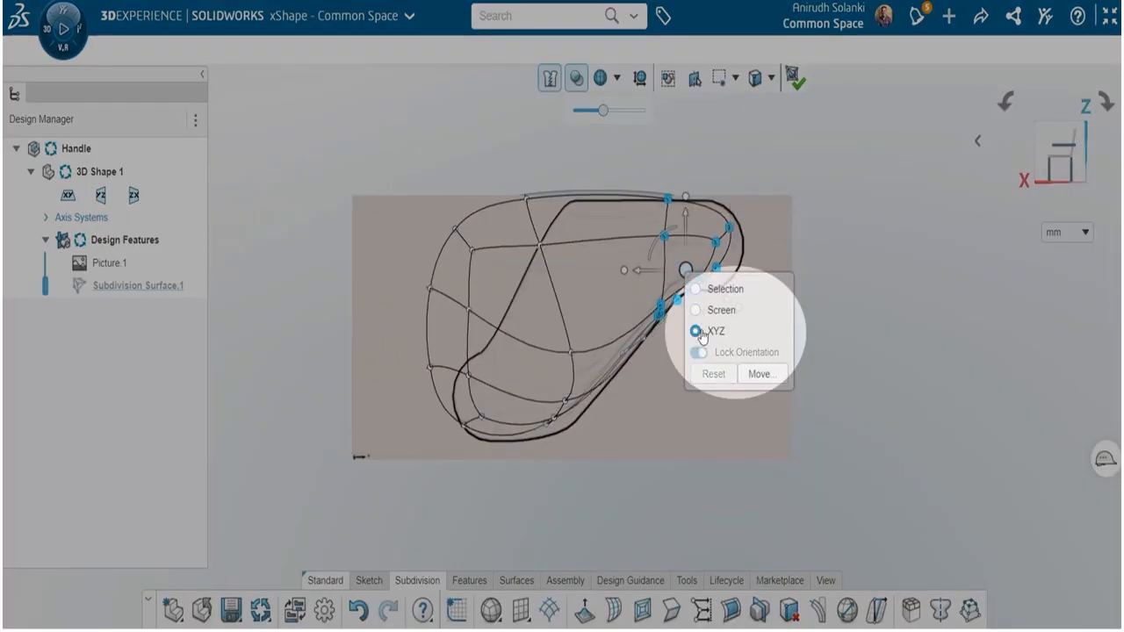
left_click(760, 375)
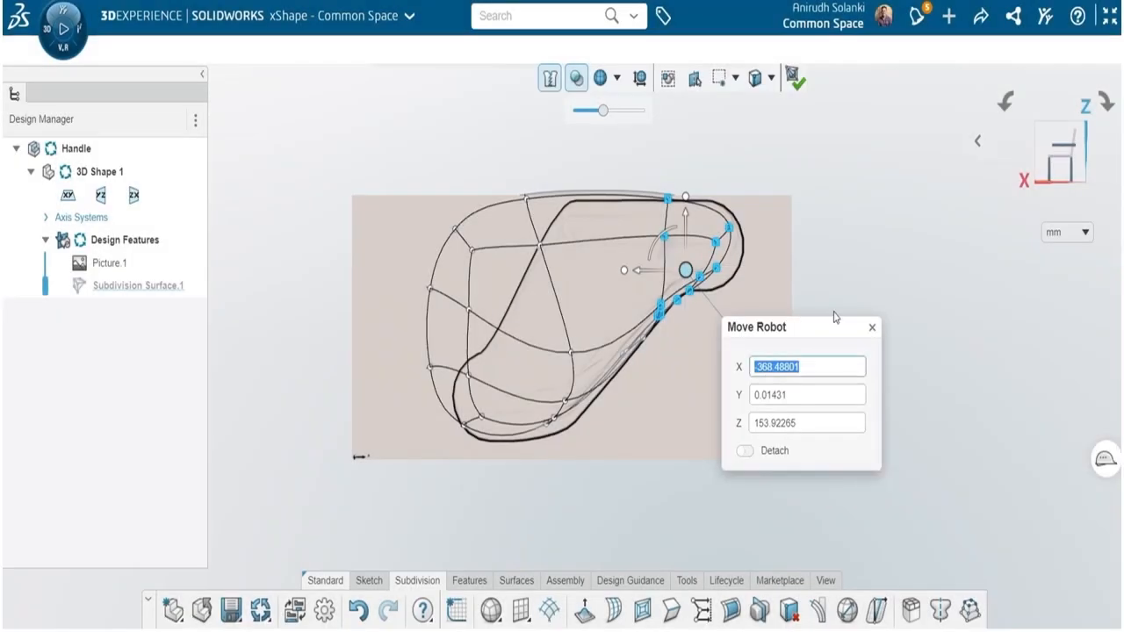
left_click(869, 328)
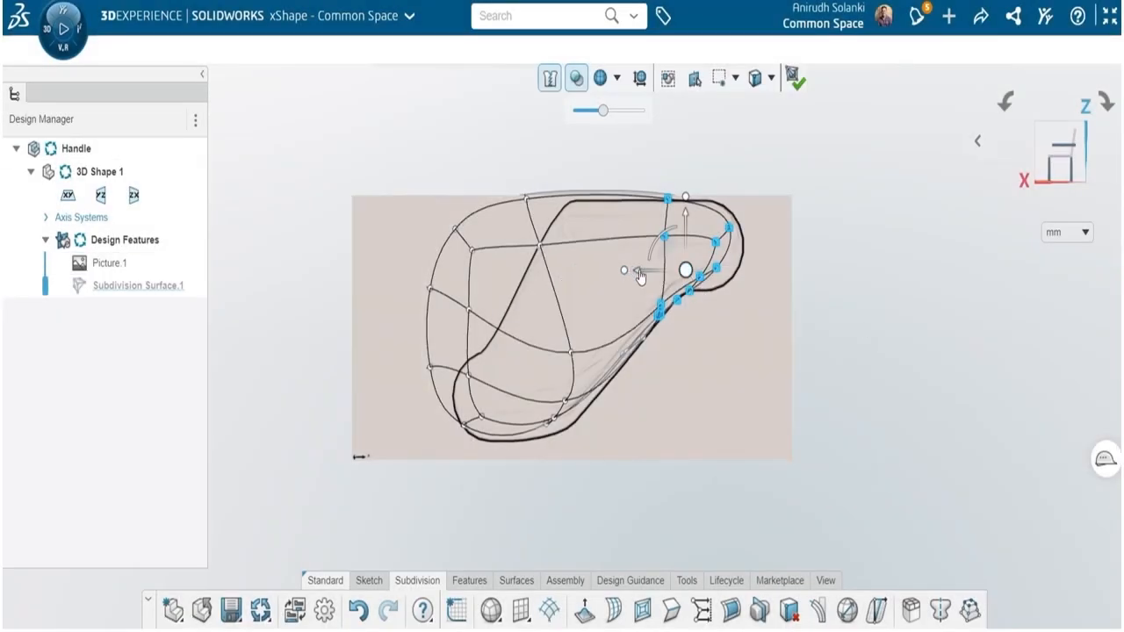
left_click_drag(653, 281, 676, 285)
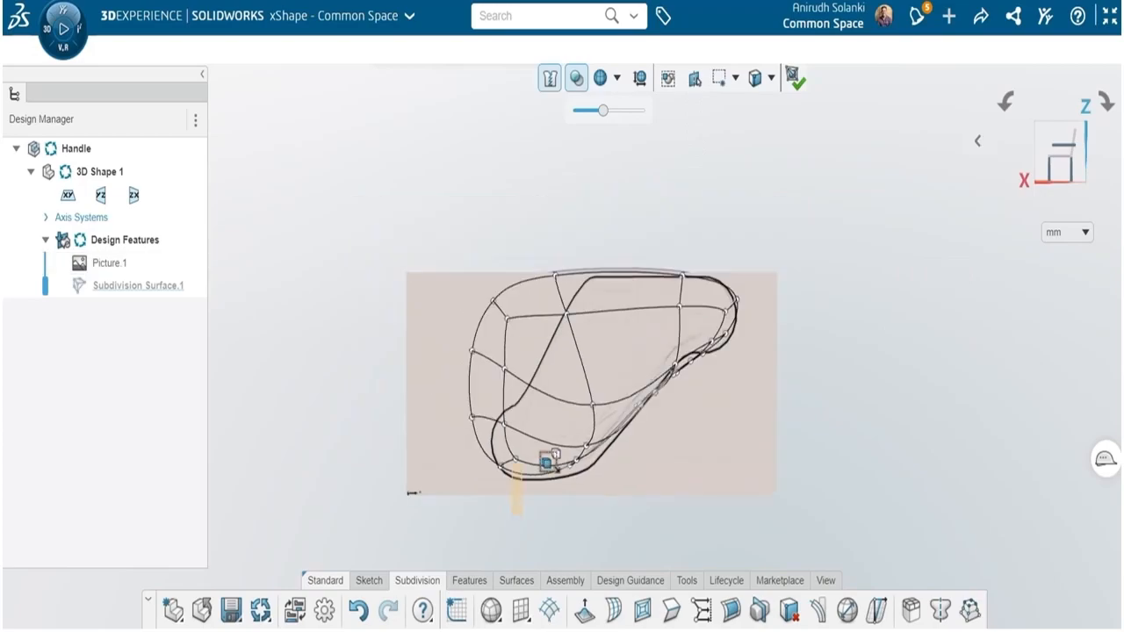
Step: Move the bottom group of control points to fit the lower rounded end of the sketch
left_click(546, 466)
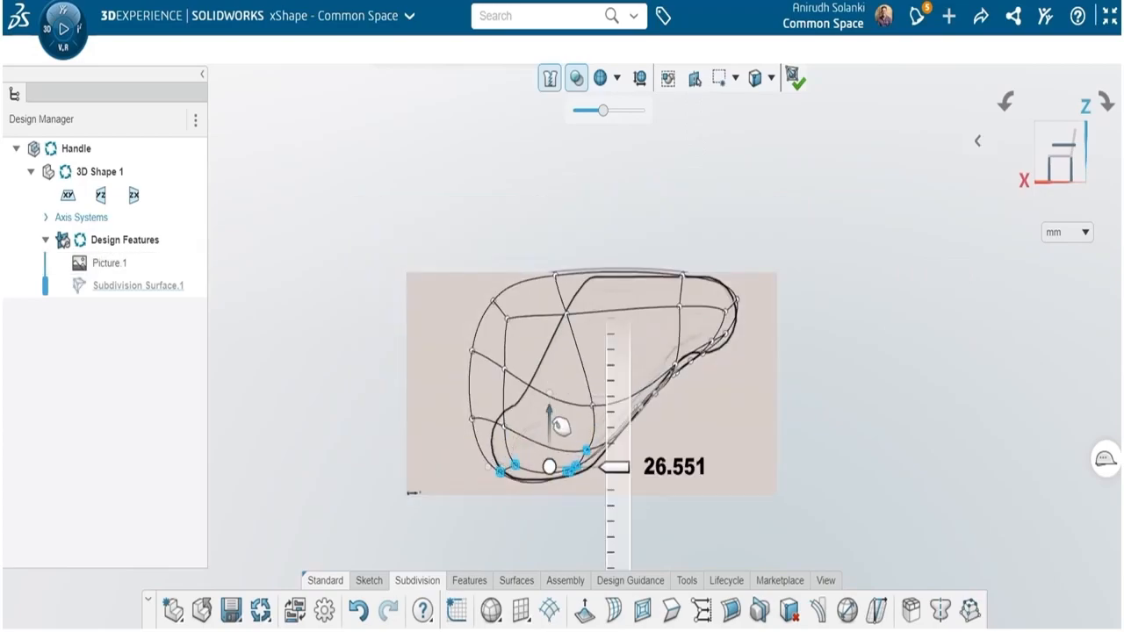
left_click_drag(553, 432, 622, 447)
left_click(690, 382)
Step: Align the left-side control points with the slanted left outline of the sketch and adjust their position
left_click_drag(491, 417, 580, 286)
left_click(418, 96)
left_click_drag(431, 264, 596, 434)
left_click_drag(525, 334, 550, 344)
key("Escape")
Step: Fit the remaining left and top edges to the sketch outline, using Line Align for the top edge
left_click(557, 316)
left_click(517, 390)
left_click(553, 347)
left_click(518, 392)
left_click_drag(474, 360, 451, 363)
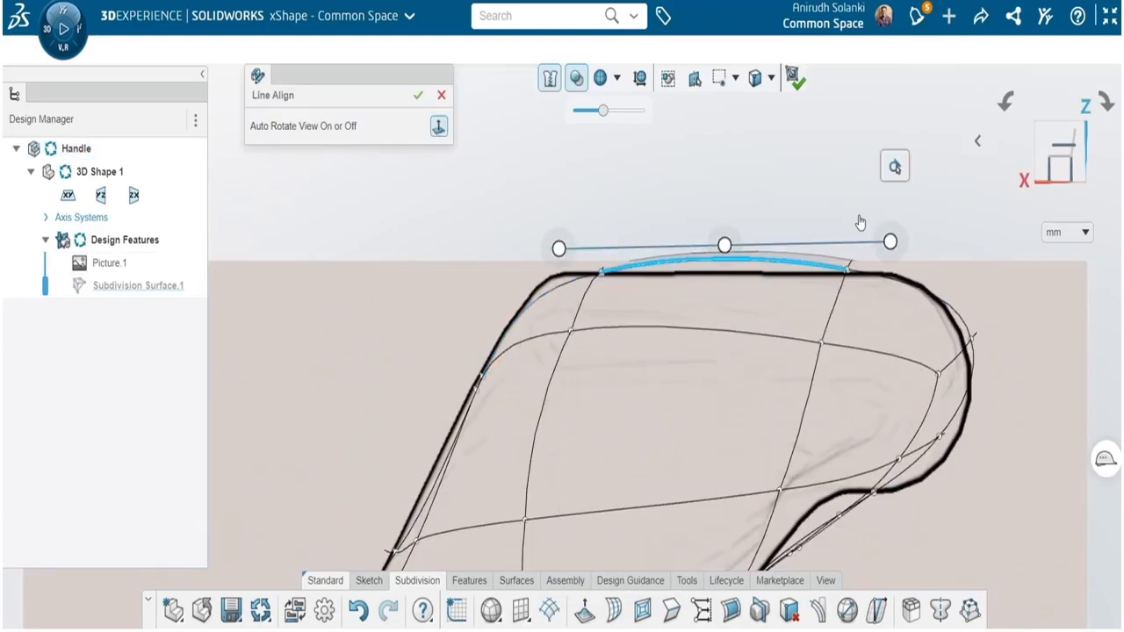
left_click(755, 262)
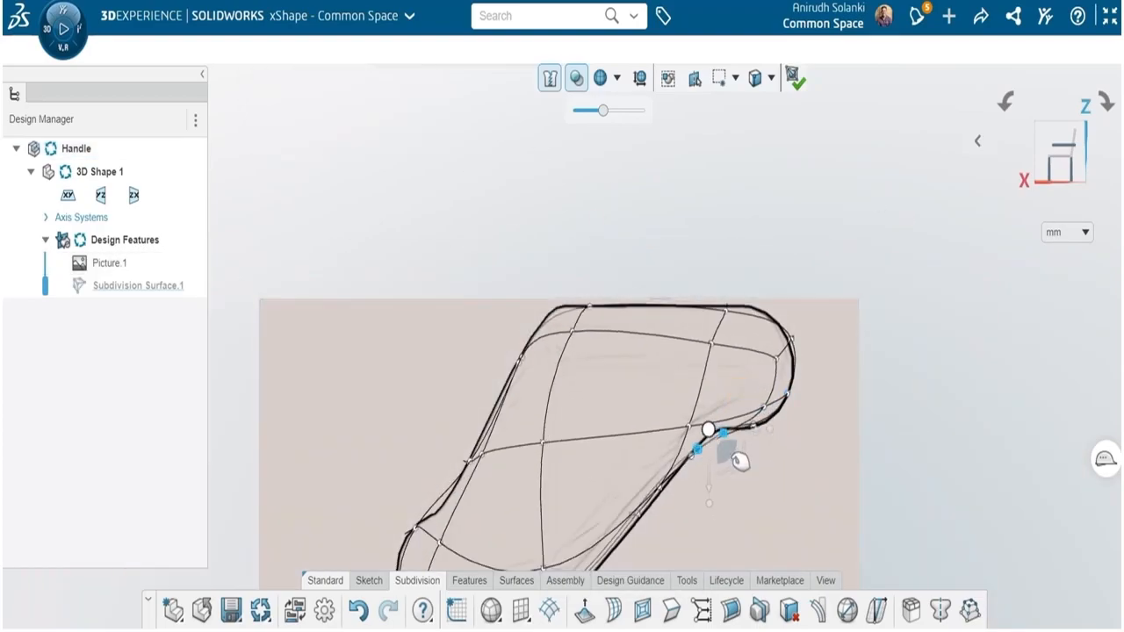
scroll(536, 281, "down", 5)
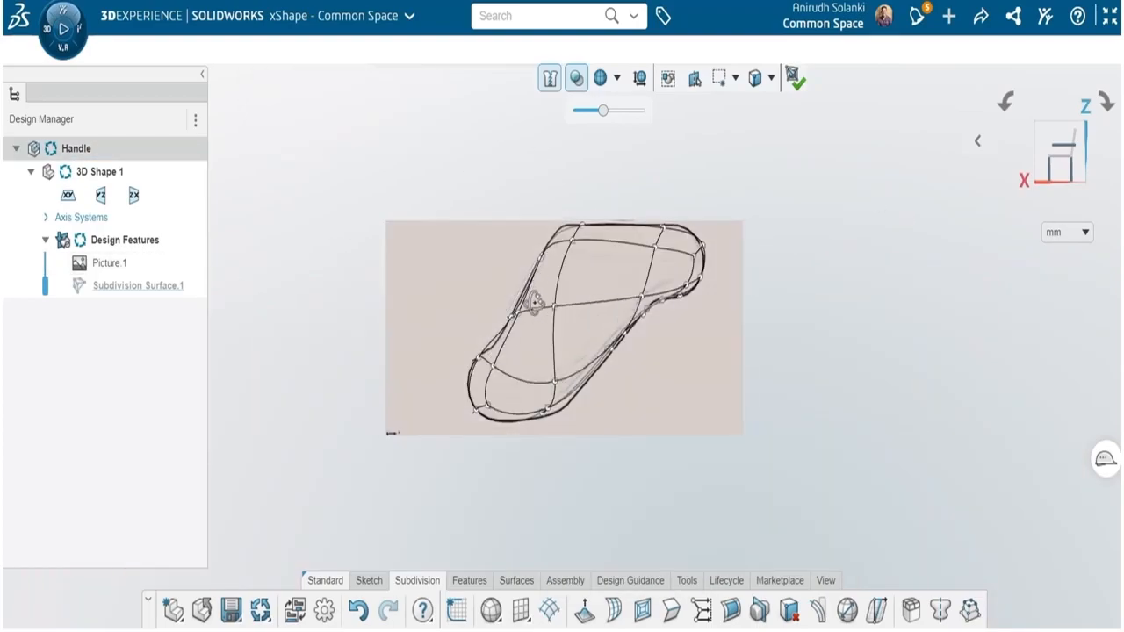
Step: Connect the central faces on the opposite sides of the handle to open a through hole for the grip
key("shift+Right")
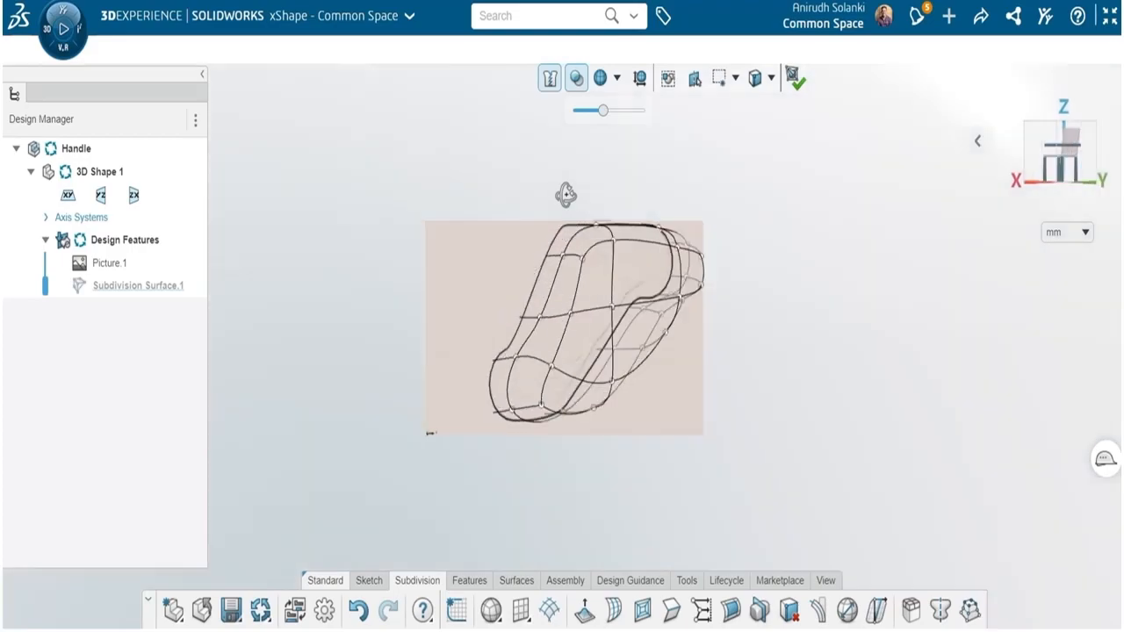
middle_click_drag(694, 282, 652, 311)
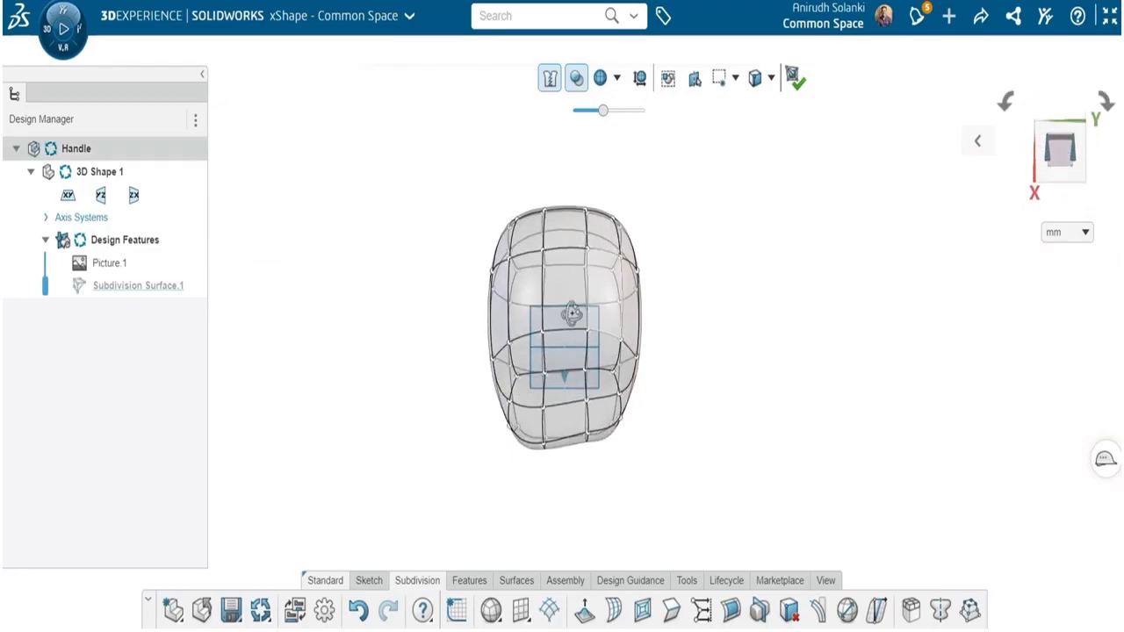
left_click(555, 295)
middle_click_drag(403, 330, 559, 376)
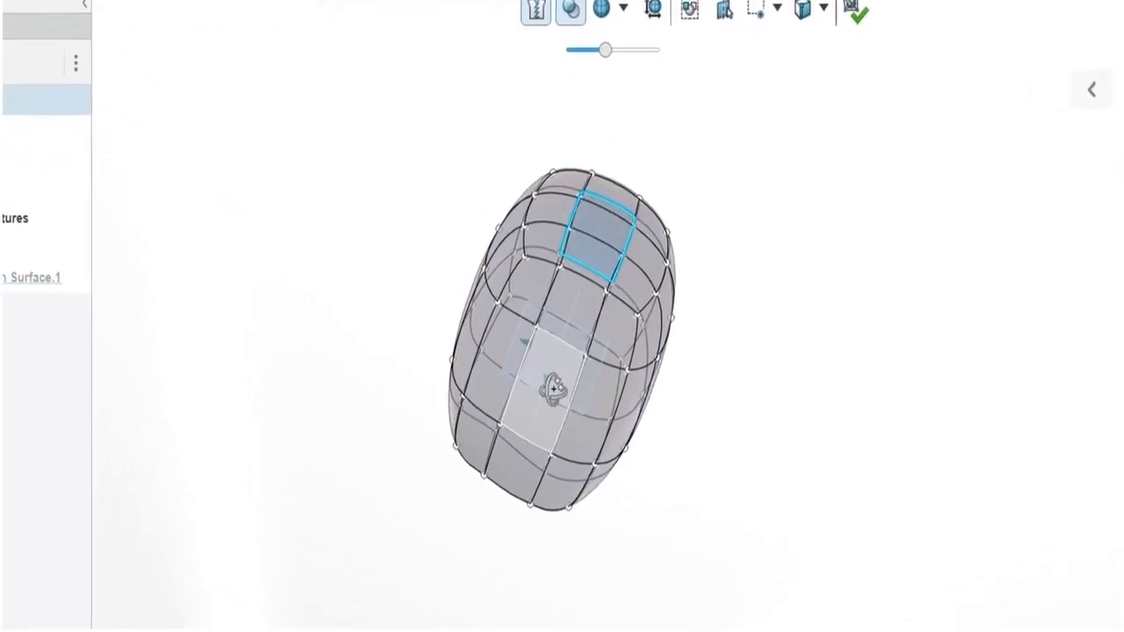
left_click(554, 389, "ctrl")
left_click(677, 428)
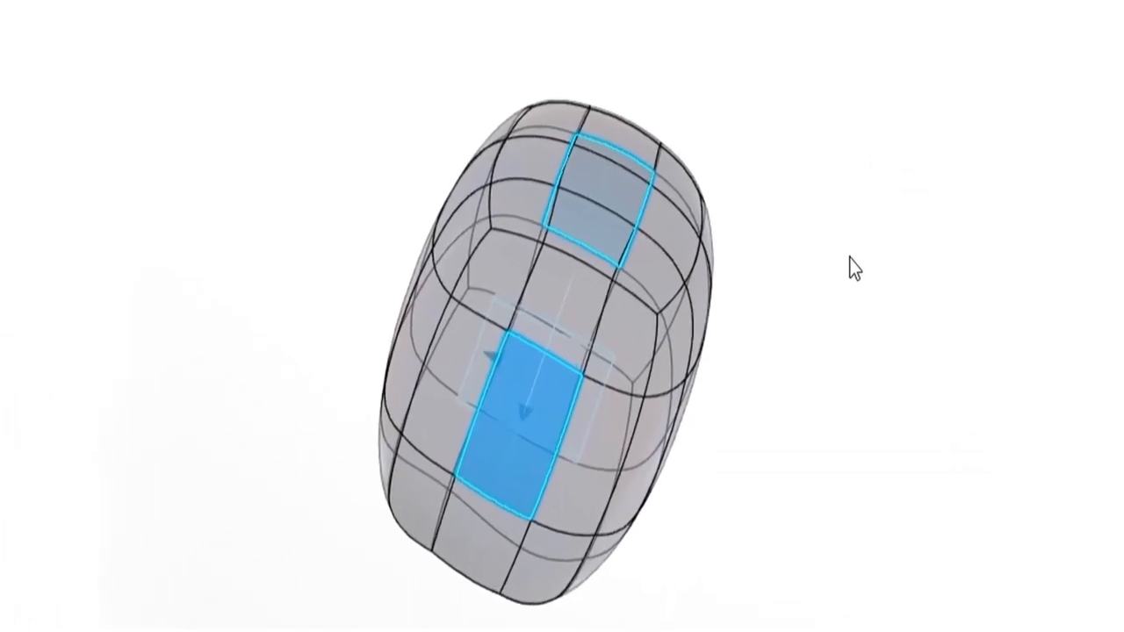
middle_click_drag(640, 518, 728, 306)
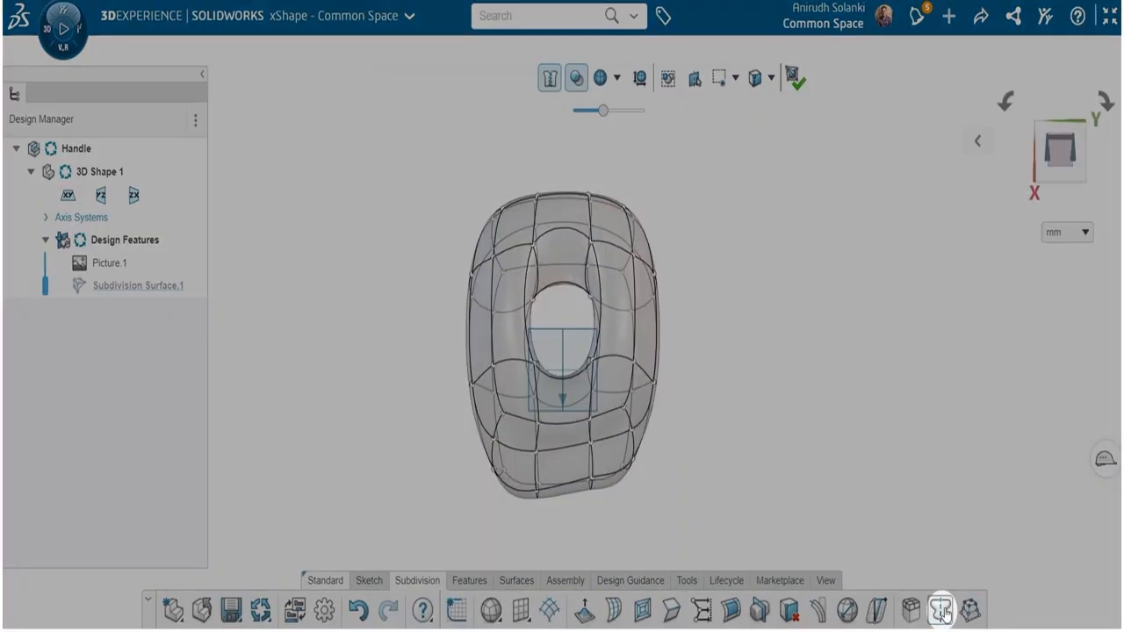
Step: Apply symmetry to the subdivision handle about the ZX plane
left_click(940, 609)
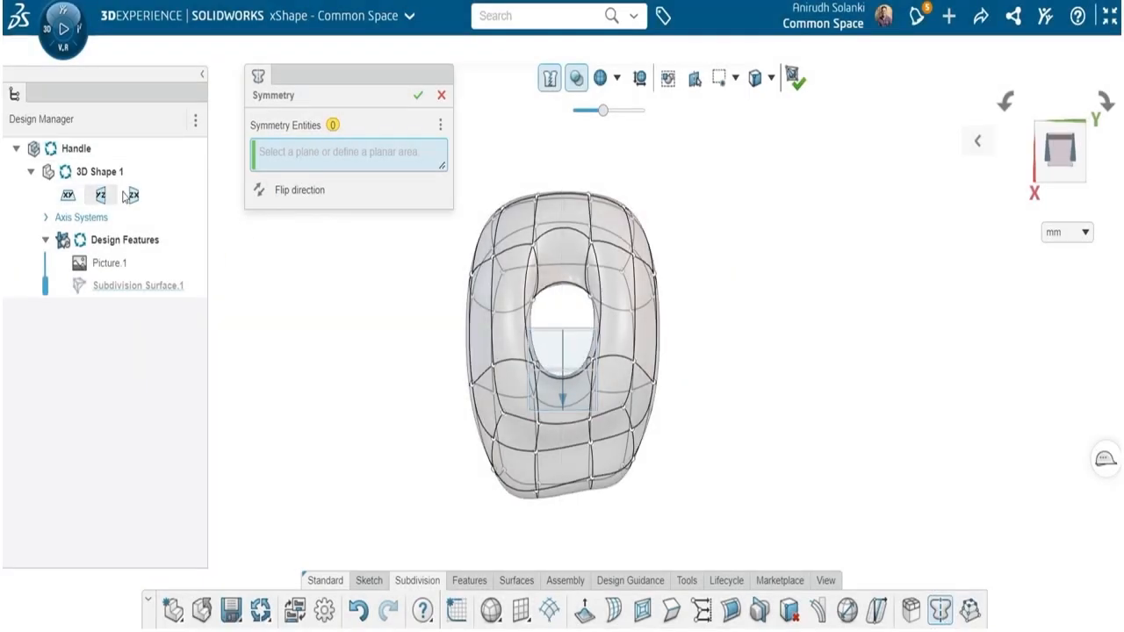
left_click(130, 195)
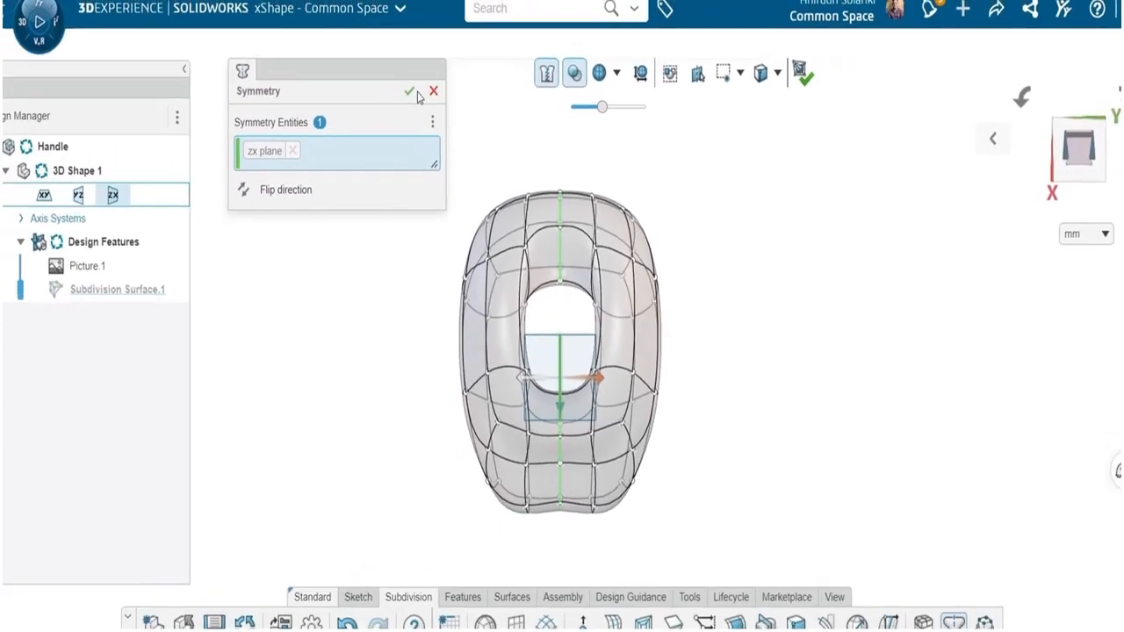
left_click(409, 92)
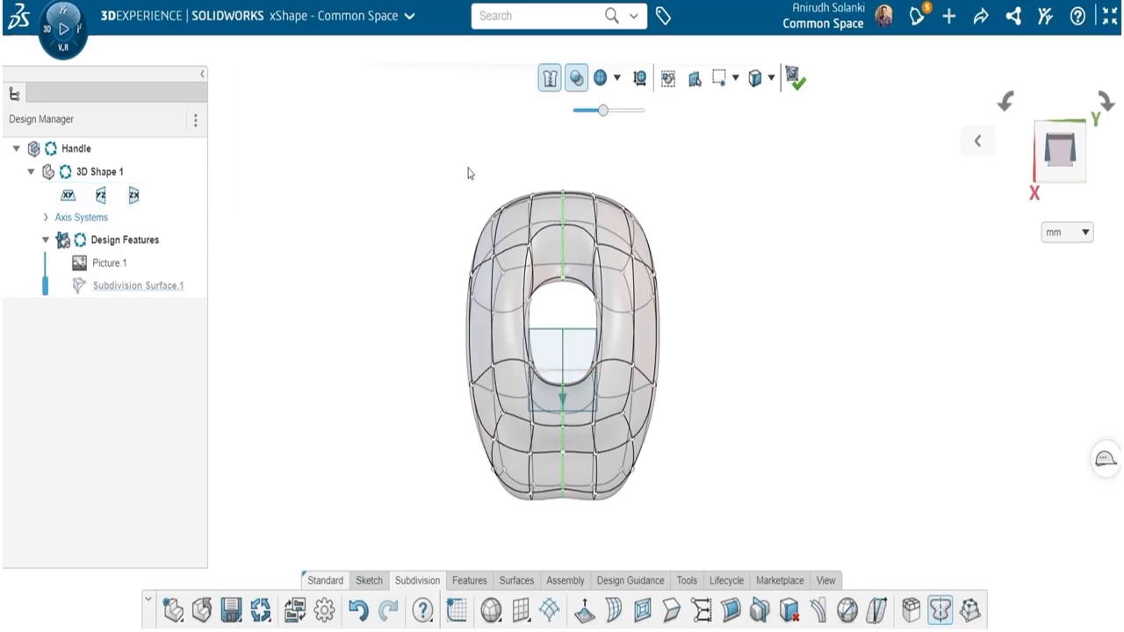
Step: Widen the handle by moving one half's control points outward, and straighten the outer side points with Line Align
left_click_drag(506, 234, 541, 509)
left_click_drag(413, 135, 543, 504)
left_click_drag(457, 345, 404, 340)
left_click_drag(379, 182, 431, 493)
left_click(466, 446)
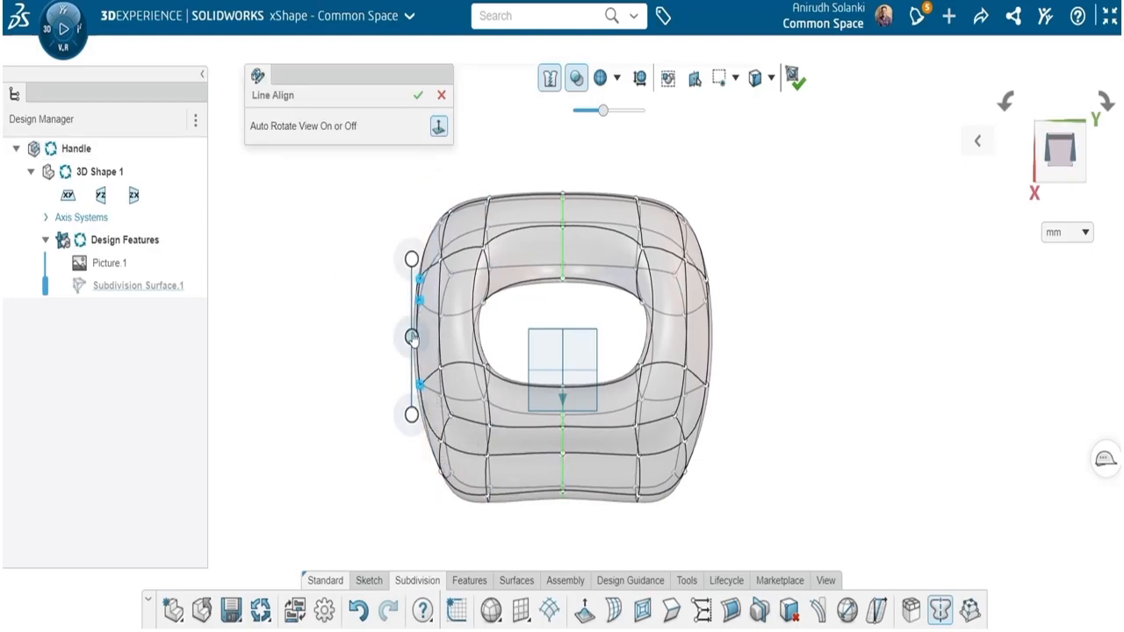
left_click(418, 95)
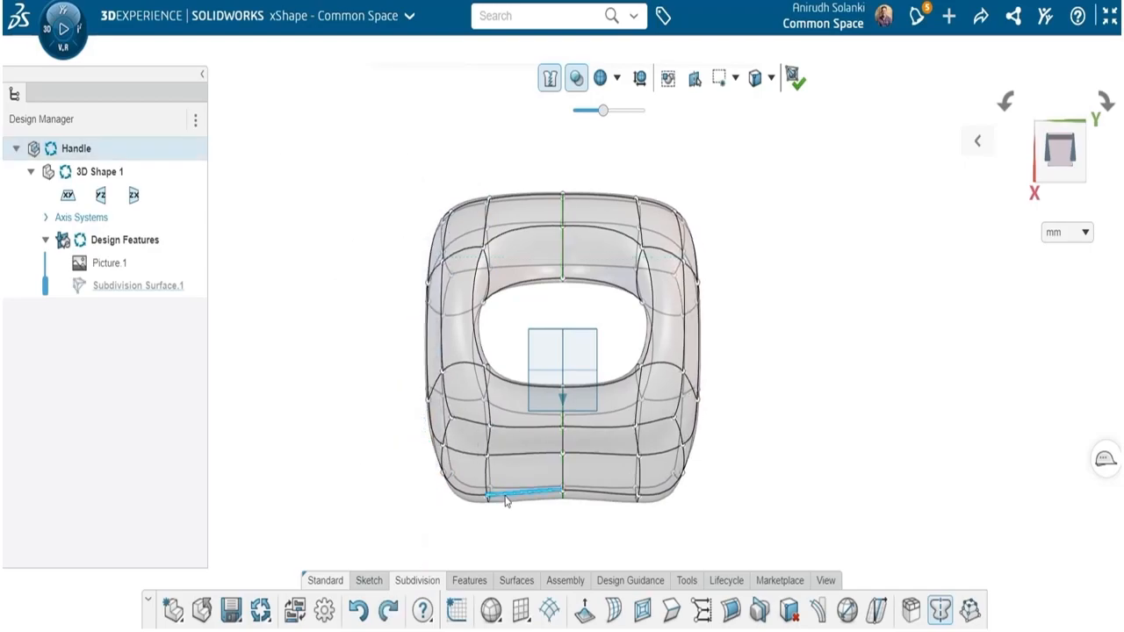
Step: Straighten the lower edge of the handle's half with Line Align
left_click(258, 445)
left_click_drag(437, 503, 431, 490)
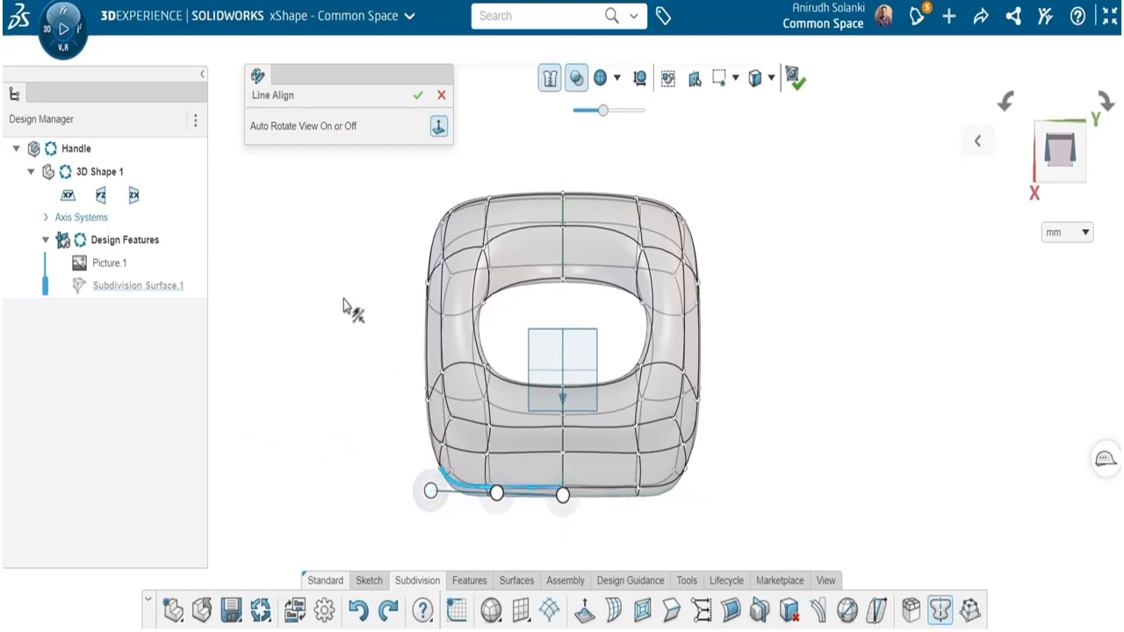
left_click(418, 94)
Step: Adjust the position of the inner face along the lower wall of the grip hole
left_click_drag(532, 312, 528, 295)
middle_click_drag(339, 235, 503, 372)
left_click(518, 392)
left_click_drag(574, 375, 575, 382)
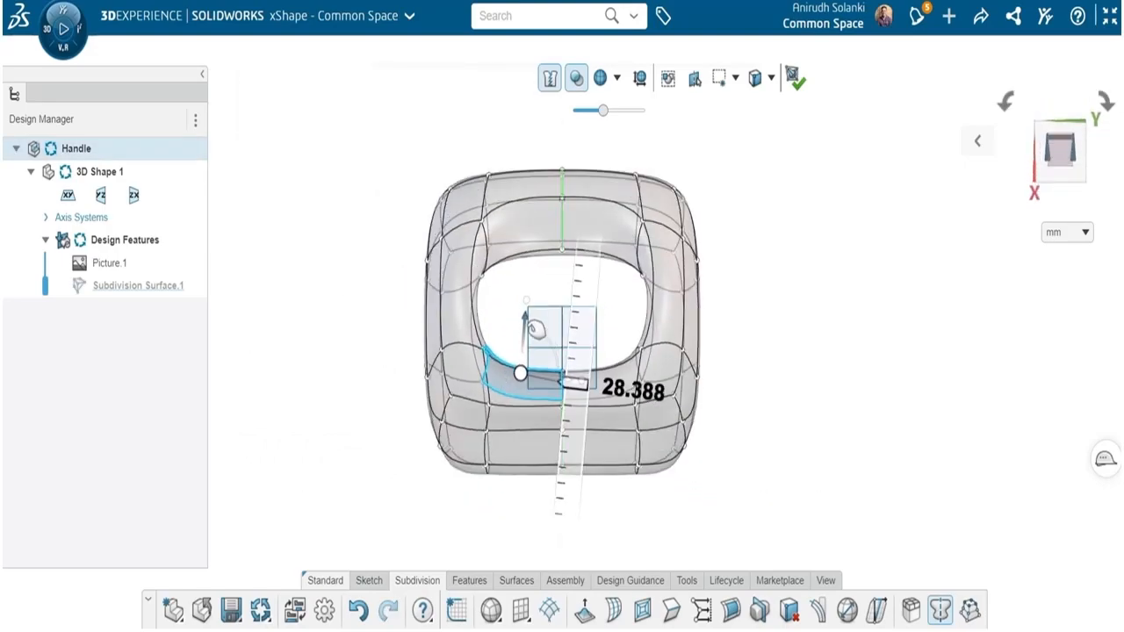
left_click(779, 323)
Step: Reshape the central section of the handle near the symmetry line to refine the wall around the grip hole
middle_click_drag(783, 377, 767, 331)
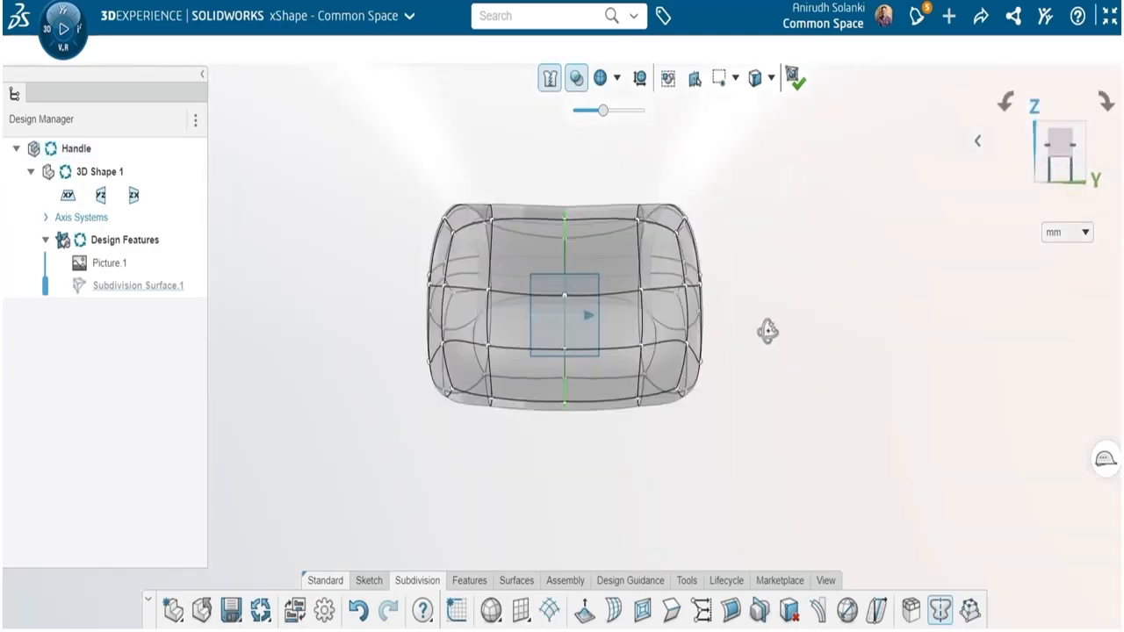
middle_click_drag(751, 288, 753, 295)
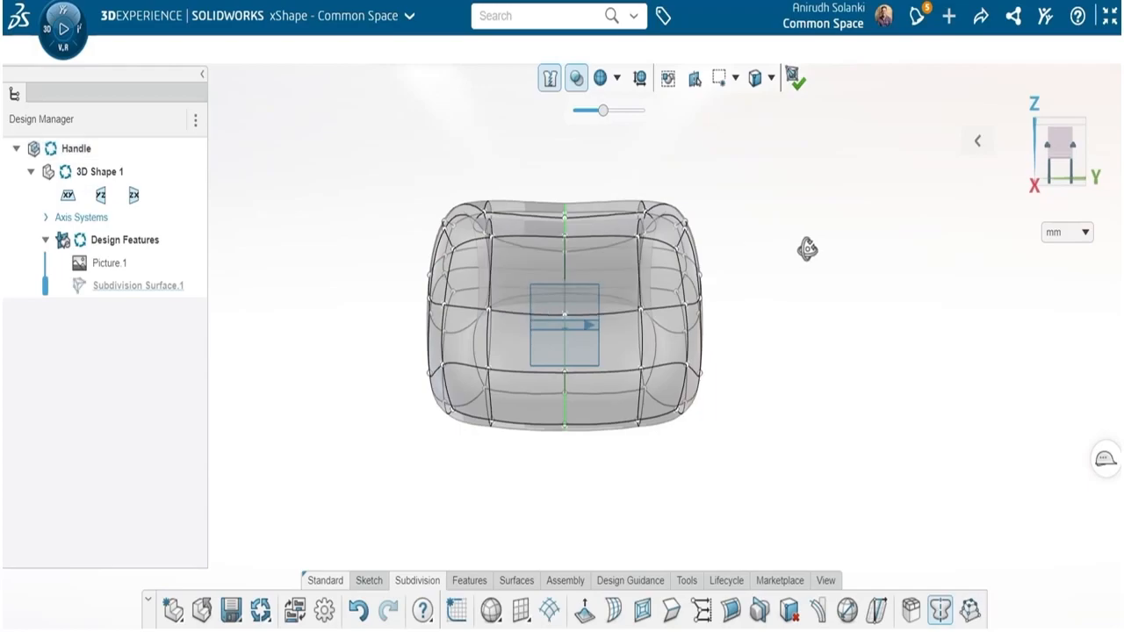
left_click(568, 239)
left_click_drag(566, 311, 574, 401)
middle_click_drag(526, 294, 516, 315)
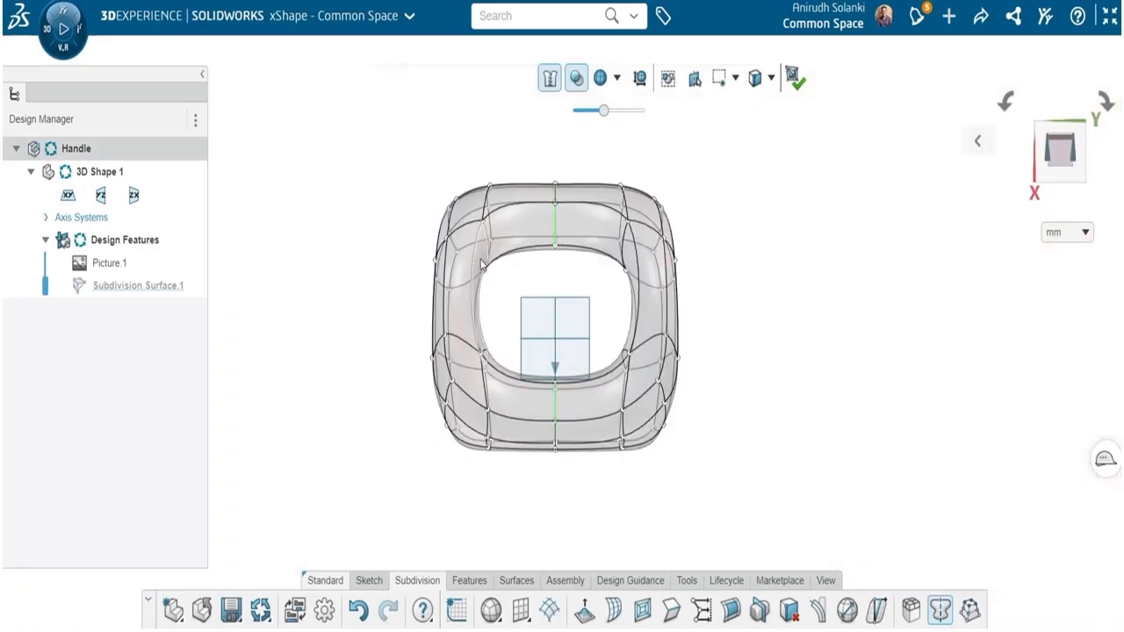
Step: Reorient the manipulator of the side control points along the main axes and shift the points sideways to adjust the width
left_click(481, 299)
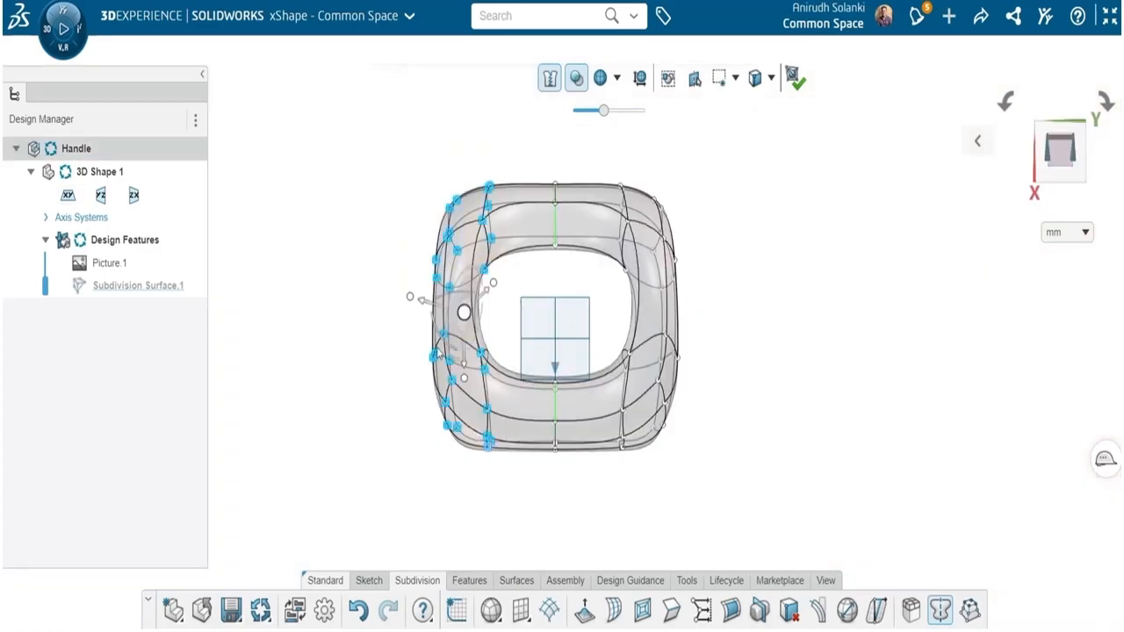
right_click(464, 313)
left_click(536, 413)
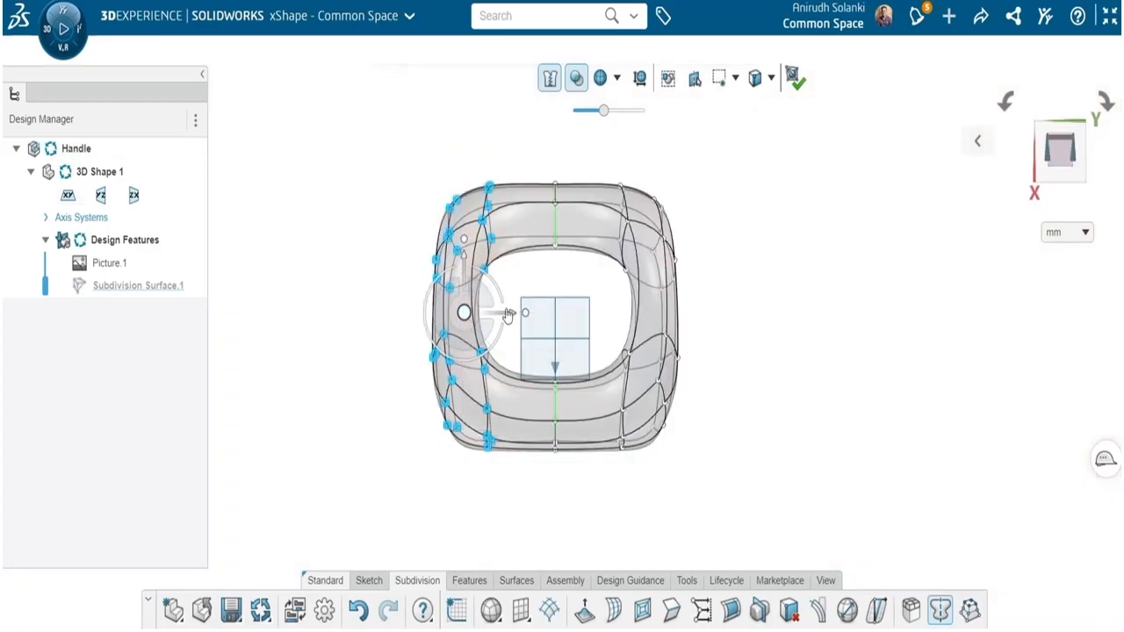
middle_click_drag(793, 306, 701, 252)
Step: Shift the face at the upper end beside the symmetry line and raise it to refine the top contour
left_click(626, 250)
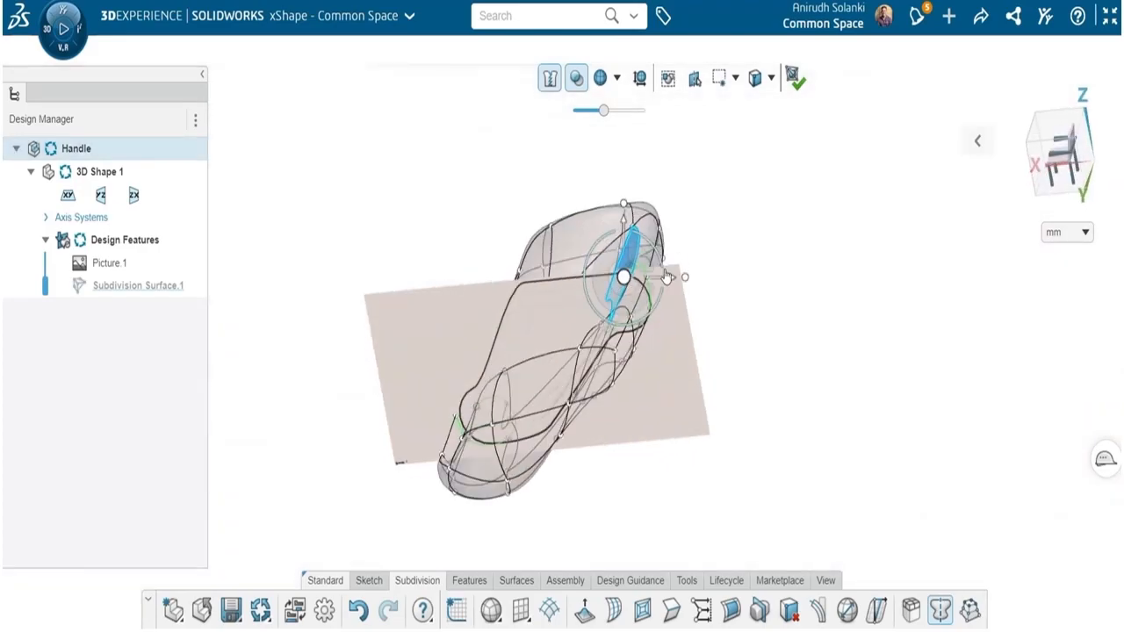
left_click_drag(667, 278, 647, 284)
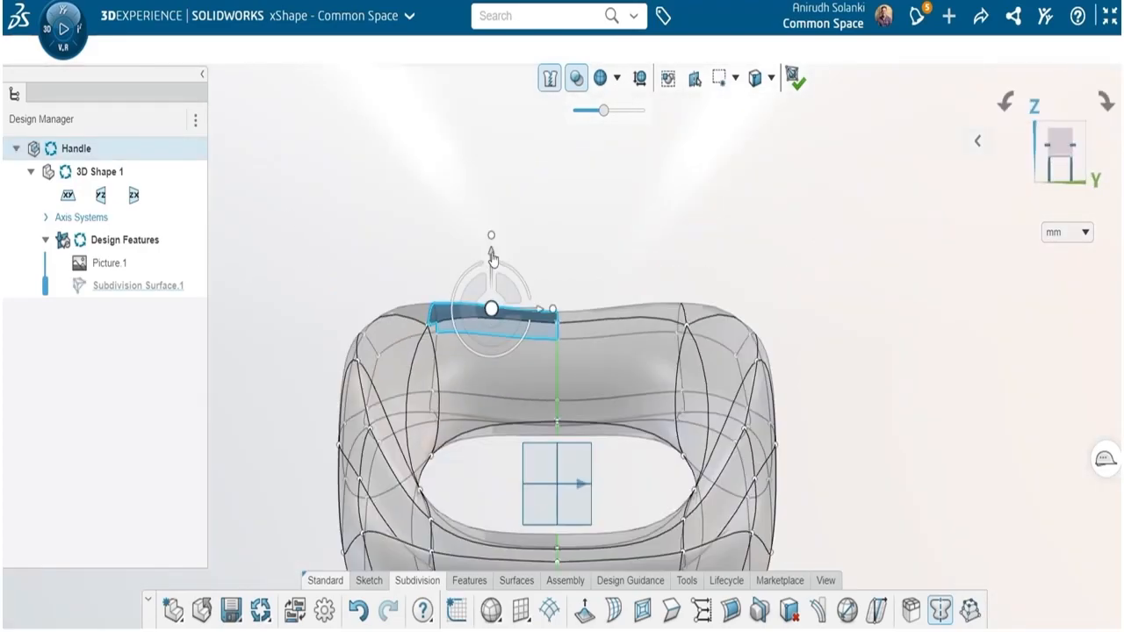
left_click_drag(492, 251, 496, 232)
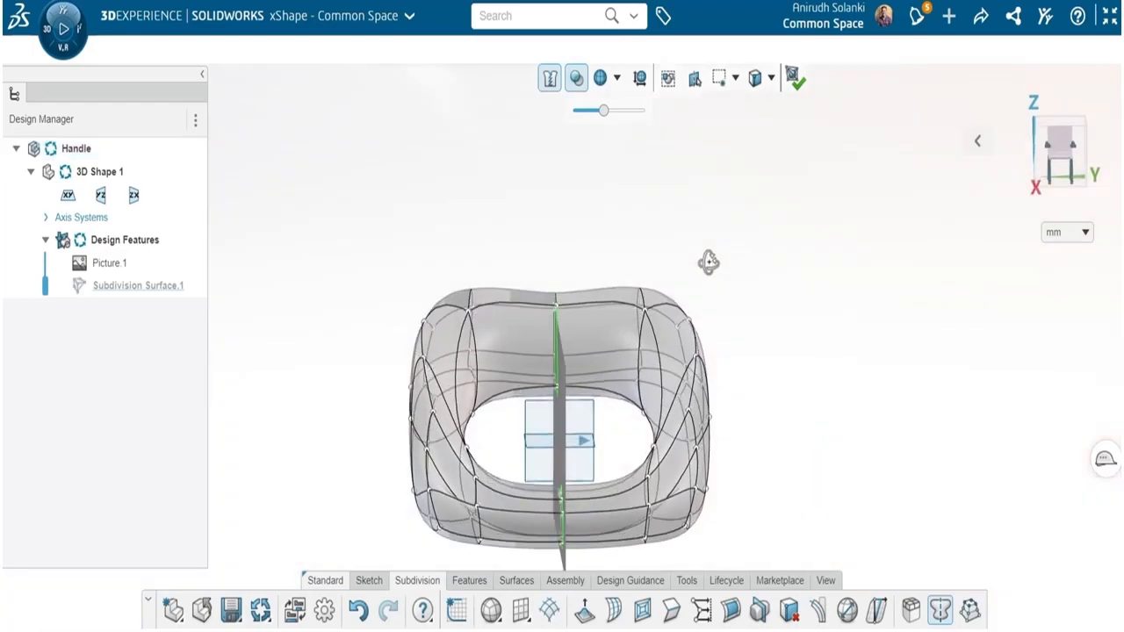
middle_click_drag(708, 261, 700, 268)
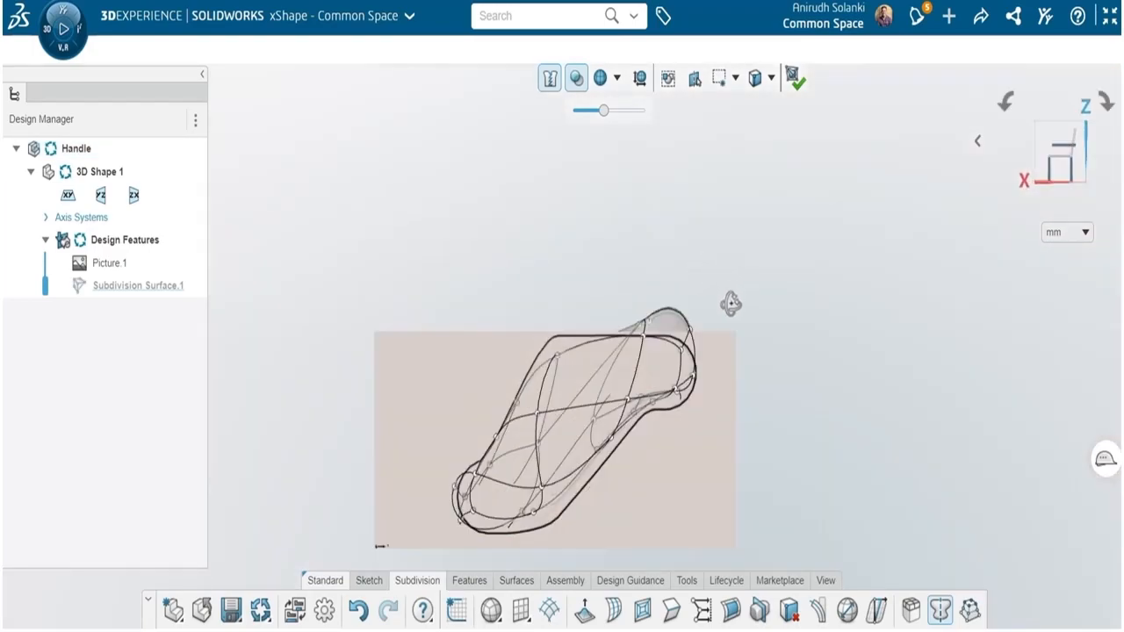
middle_click_drag(729, 304, 760, 399)
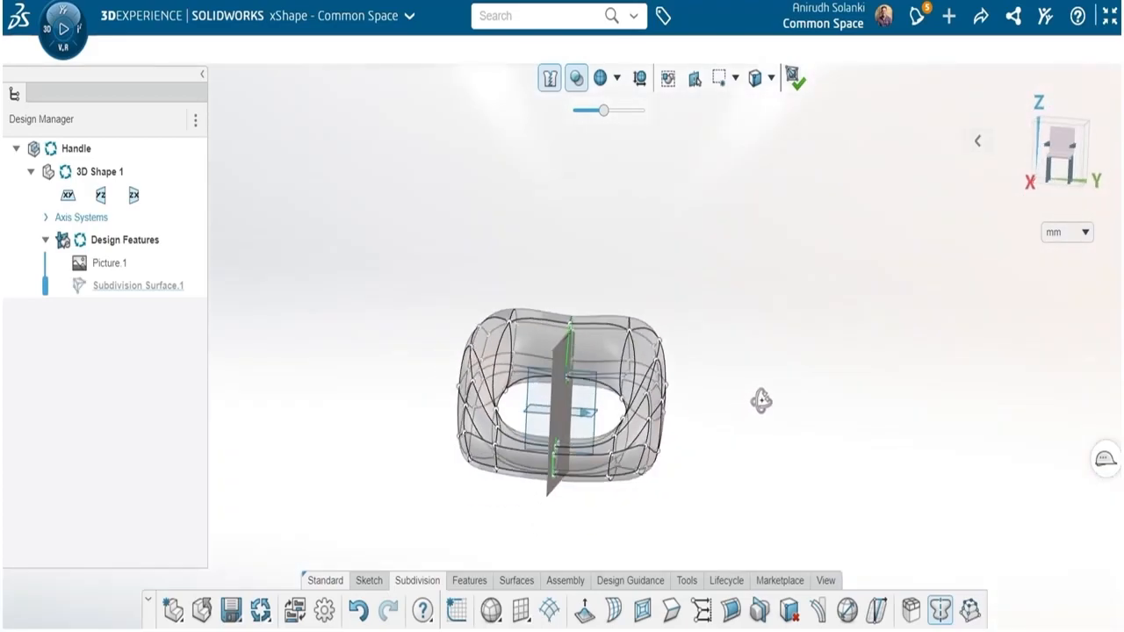
Step: Finish the subdivision surface, hide the sketch picture and inspect the handle from several sides
scroll(755, 412, "up", 3)
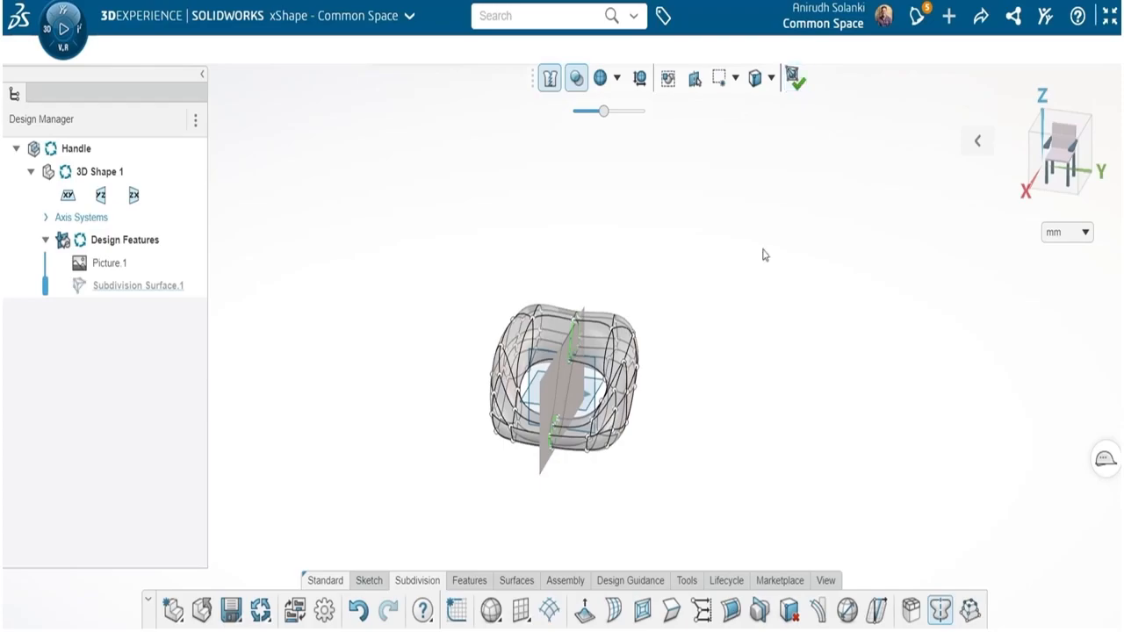
left_click(795, 77)
left_click(92, 263)
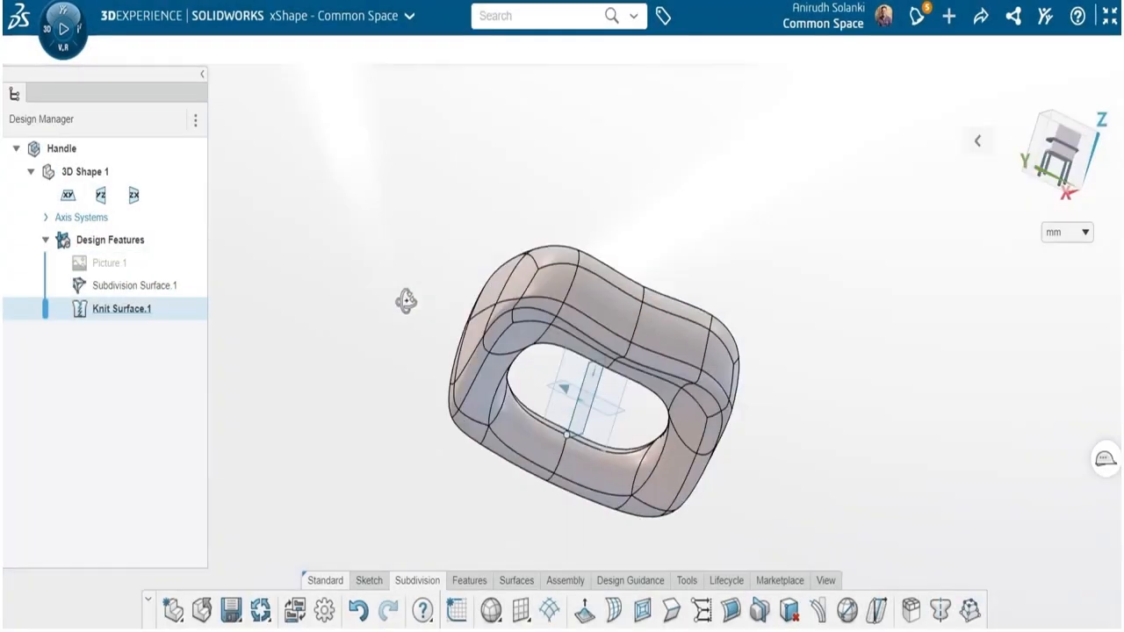
middle_click_drag(407, 301, 313, 301)
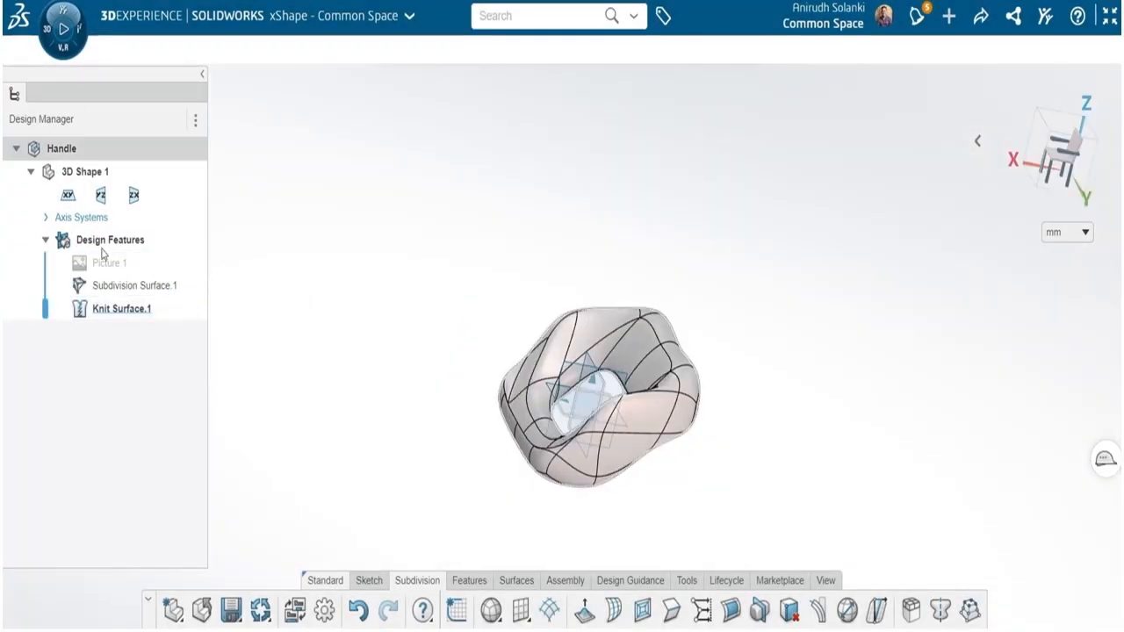
Step: Reopen the subdivision surface for editing, view its cage with the surface, and return to the surface-only display
left_click(127, 288)
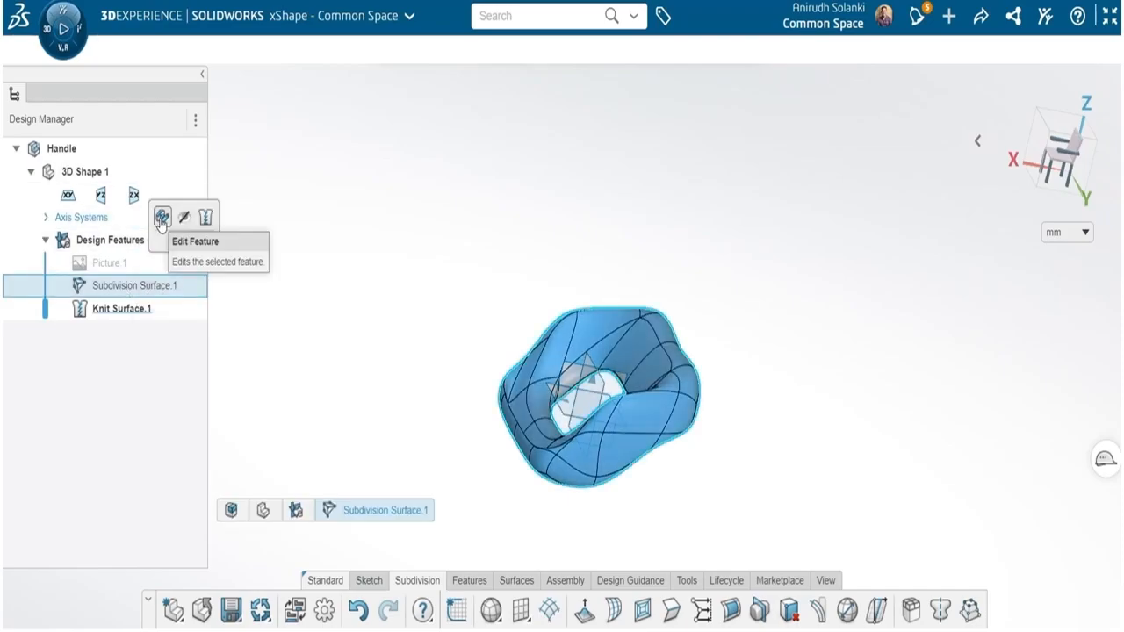
left_click(479, 215)
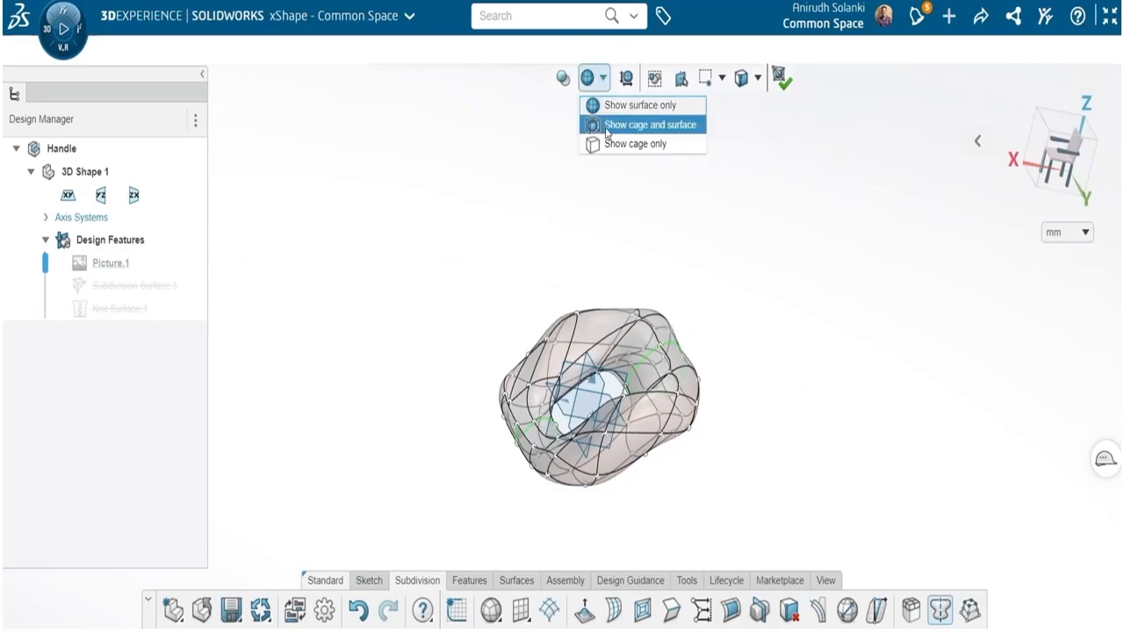
left_click(645, 125)
middle_click_drag(497, 454, 464, 405)
left_click(604, 85)
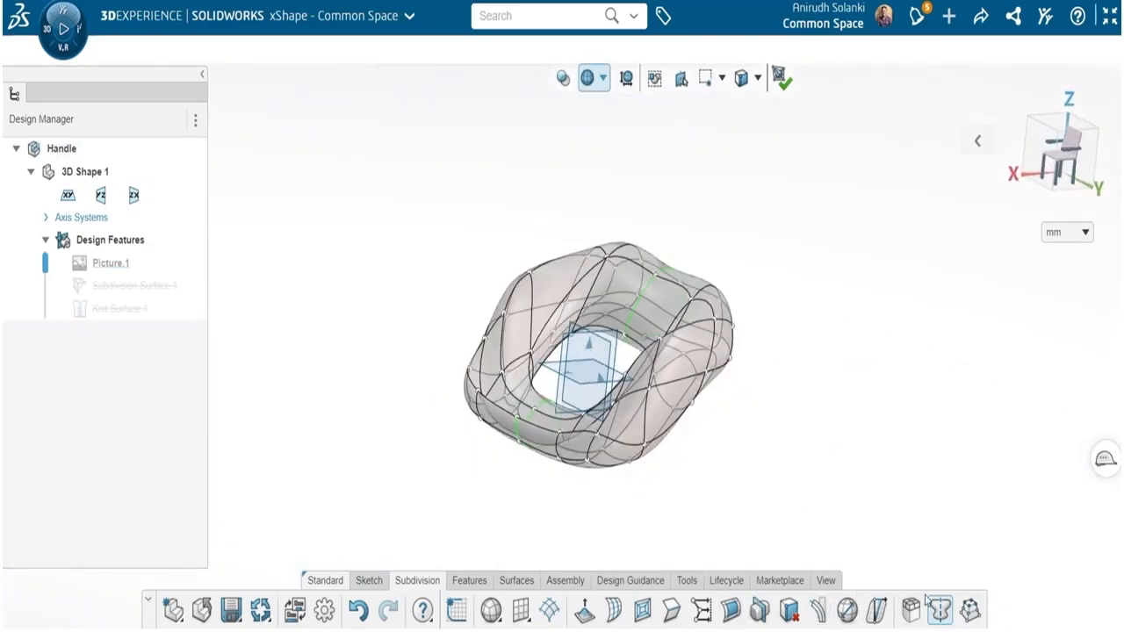
Step: Run Mesh Inspection in Cage Only mode and examine the intersecting faces along the handle's lower wall
left_click(686, 581)
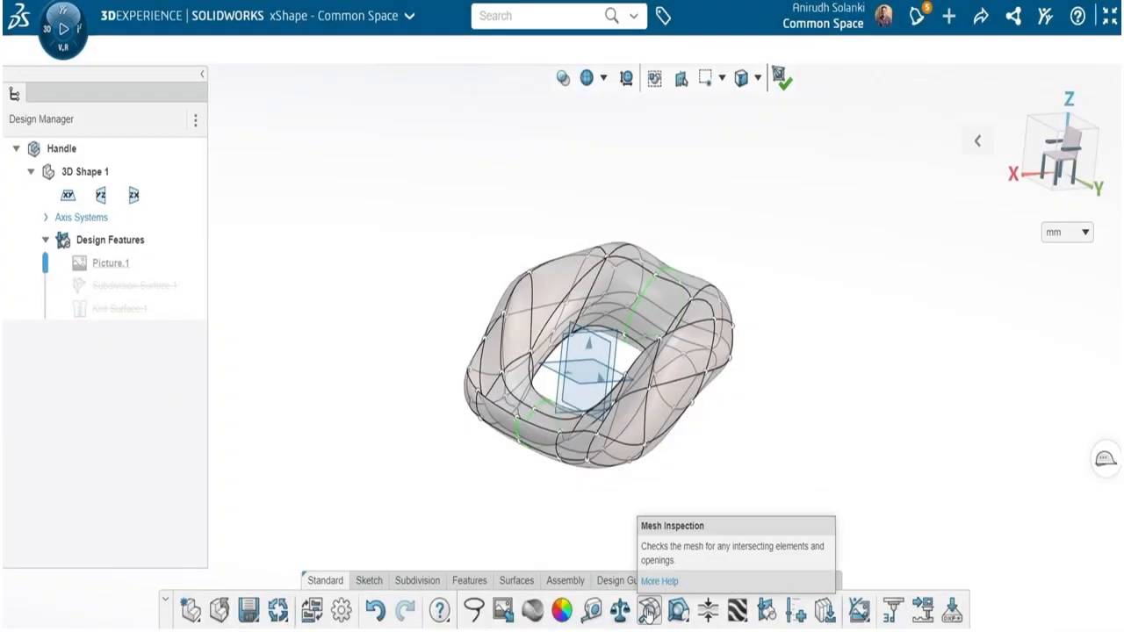
left_click(650, 609)
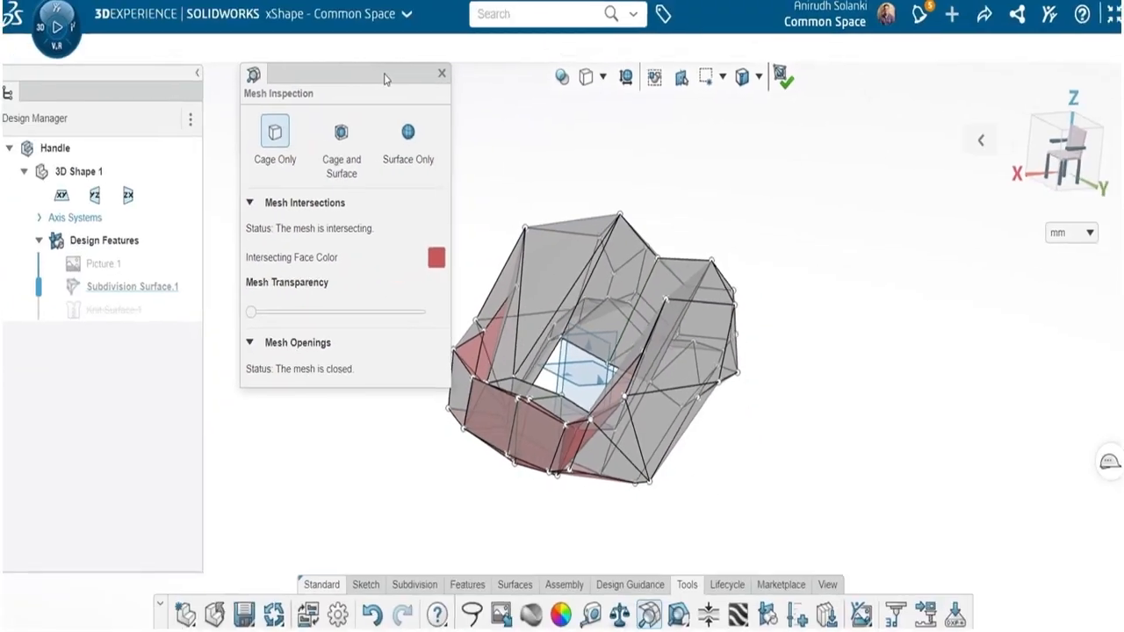
left_click_drag(383, 72, 908, 160)
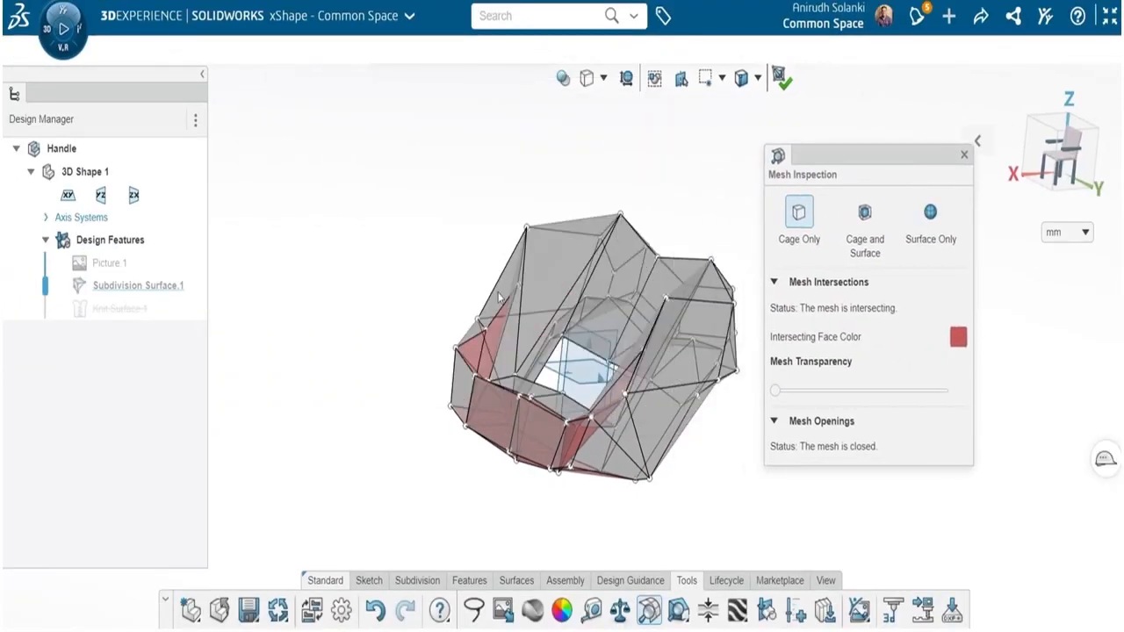
scroll(476, 424, "down", 2)
middle_click_drag(494, 452, 492, 431)
scroll(515, 381, "down", 4)
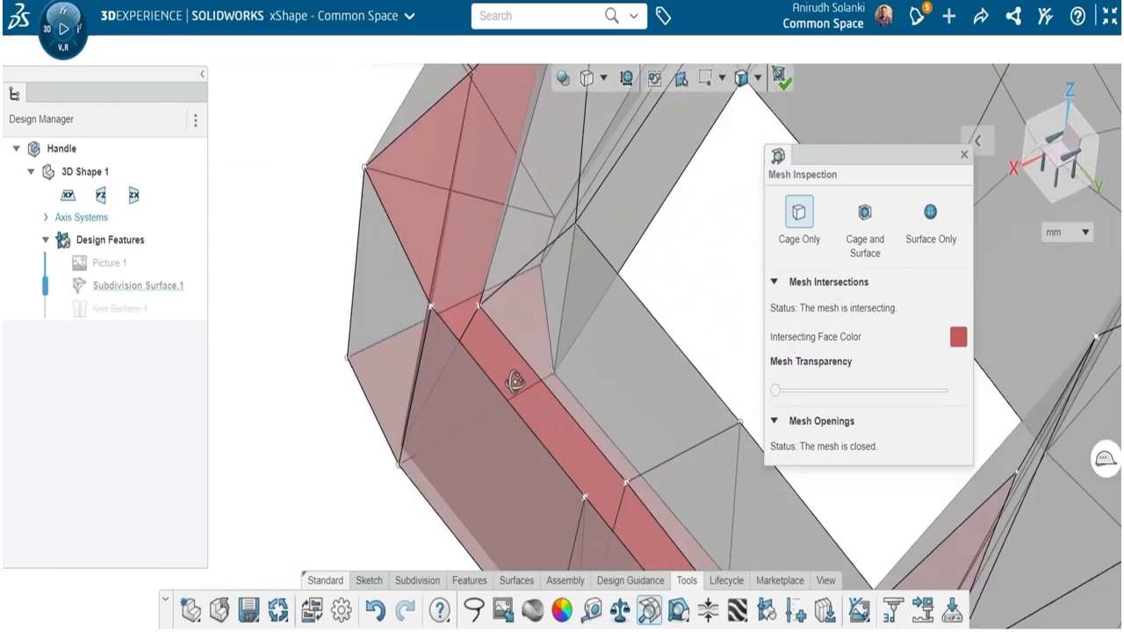
scroll(523, 396, "up", 3)
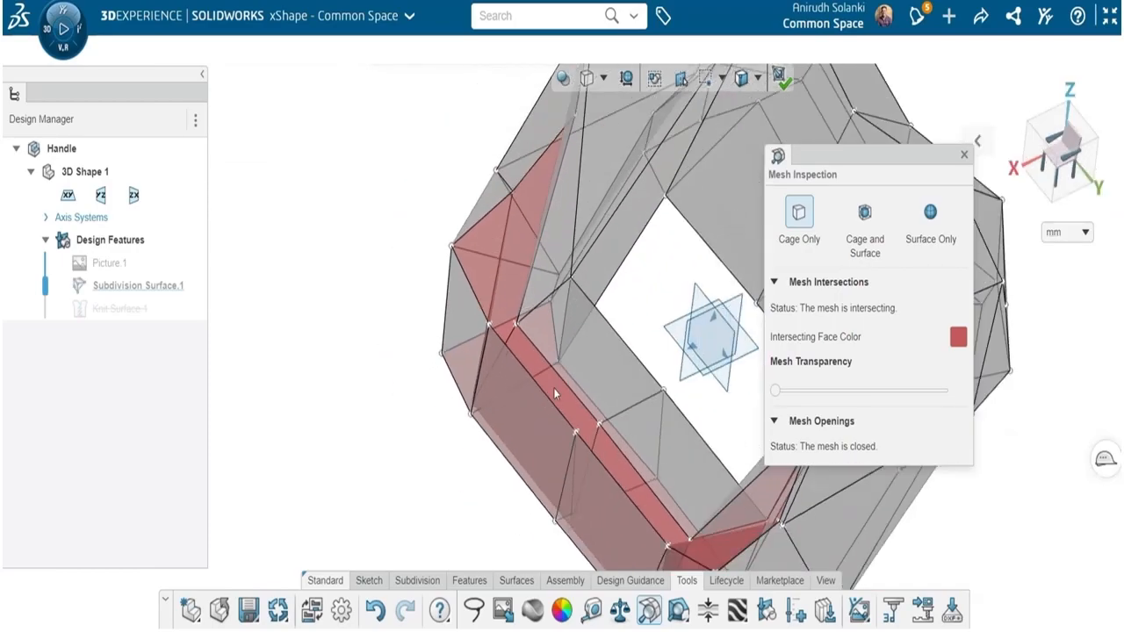
Step: Close the inspection and move the overlapping lower-wall faces of the cage apart to clear the intersections
left_click(963, 157)
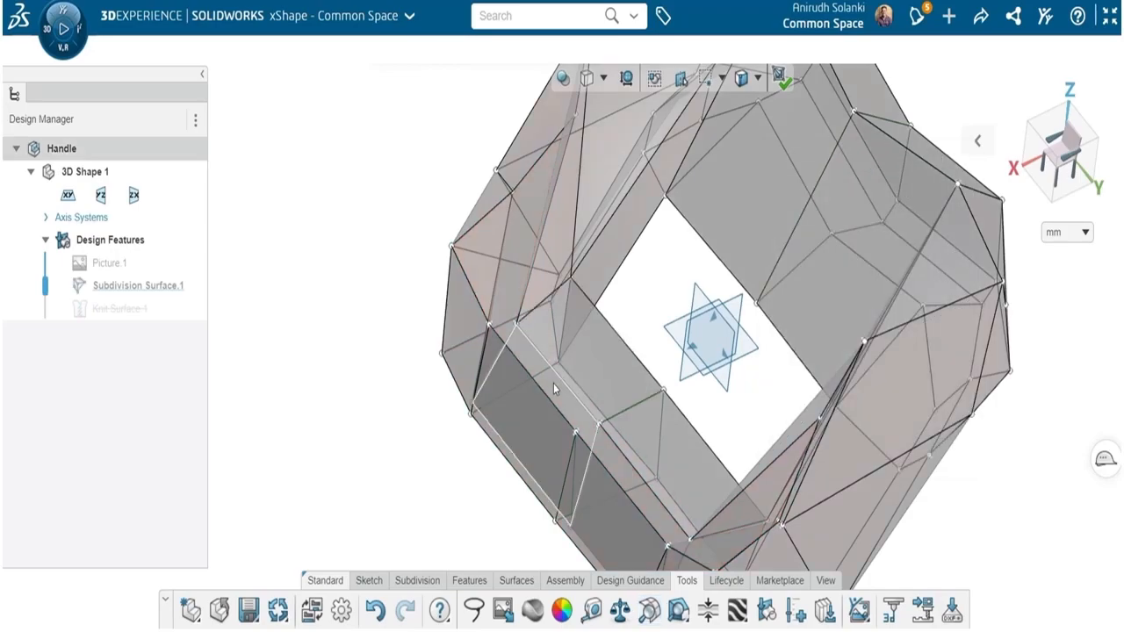
left_click(553, 383)
scroll(553, 383, "up", 3)
mouse_move(572, 379)
middle_mouse_down()
mouse_move(587, 356)
mouse_move(581, 363)
middle_mouse_up()
left_click_drag(517, 449, 484, 316)
left_click(338, 235)
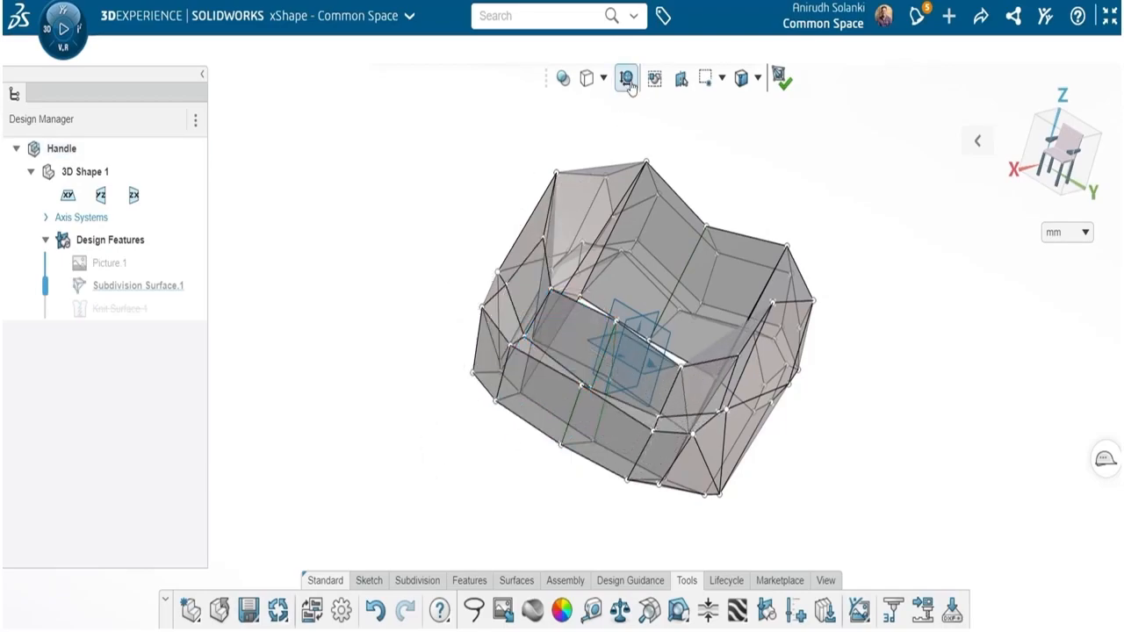
Step: Display only the surface and recheck the handle with Mesh Inspection in Surface Only mode
left_click(599, 106)
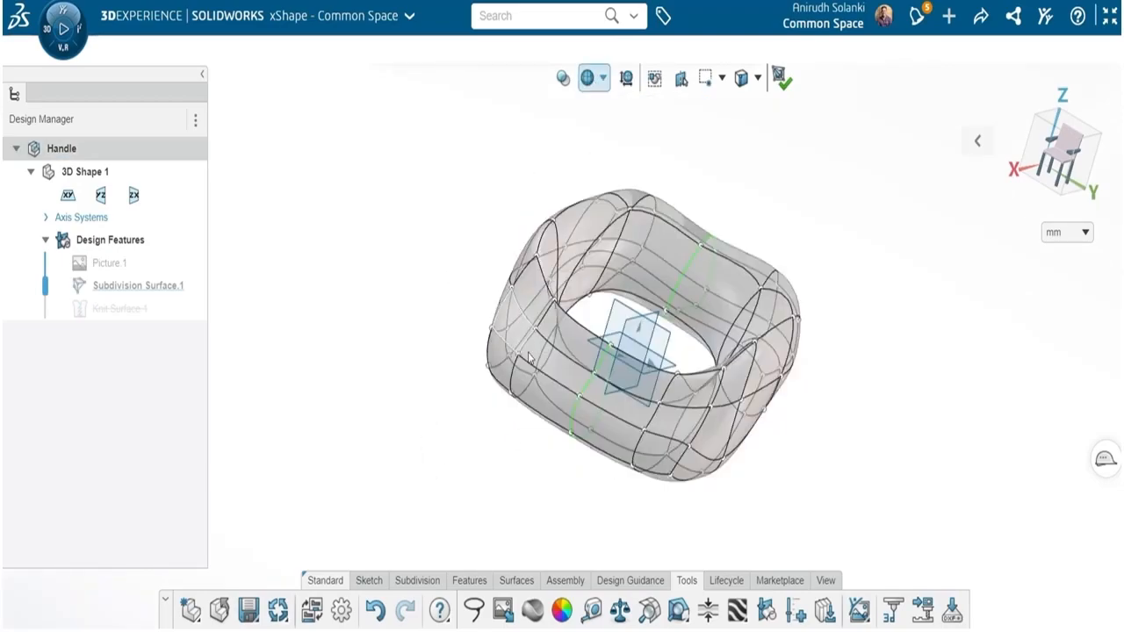
scroll(531, 353, "down", 3)
middle_click_drag(561, 360, 587, 464)
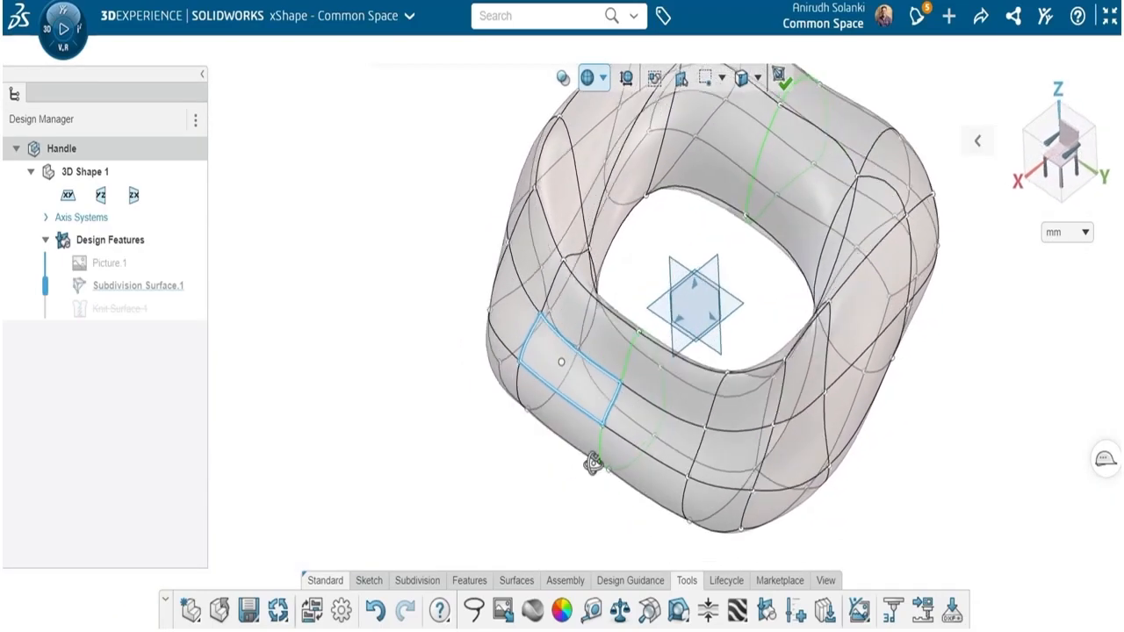
left_click(649, 611)
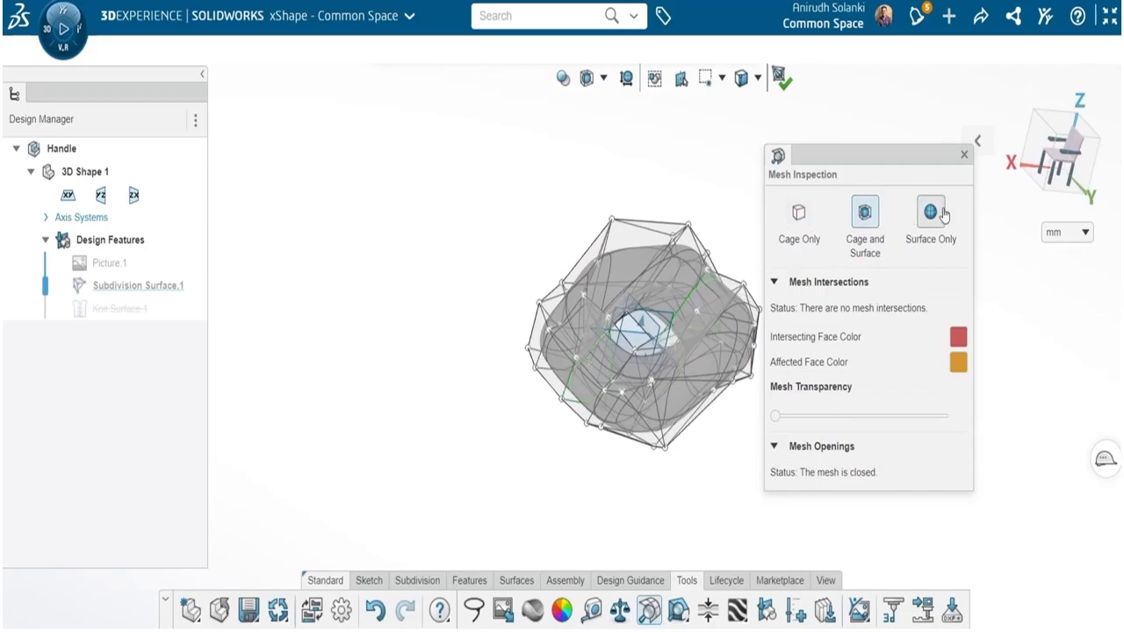
left_click(939, 214)
scroll(670, 391, "down", 3)
middle_click_drag(657, 422, 585, 206)
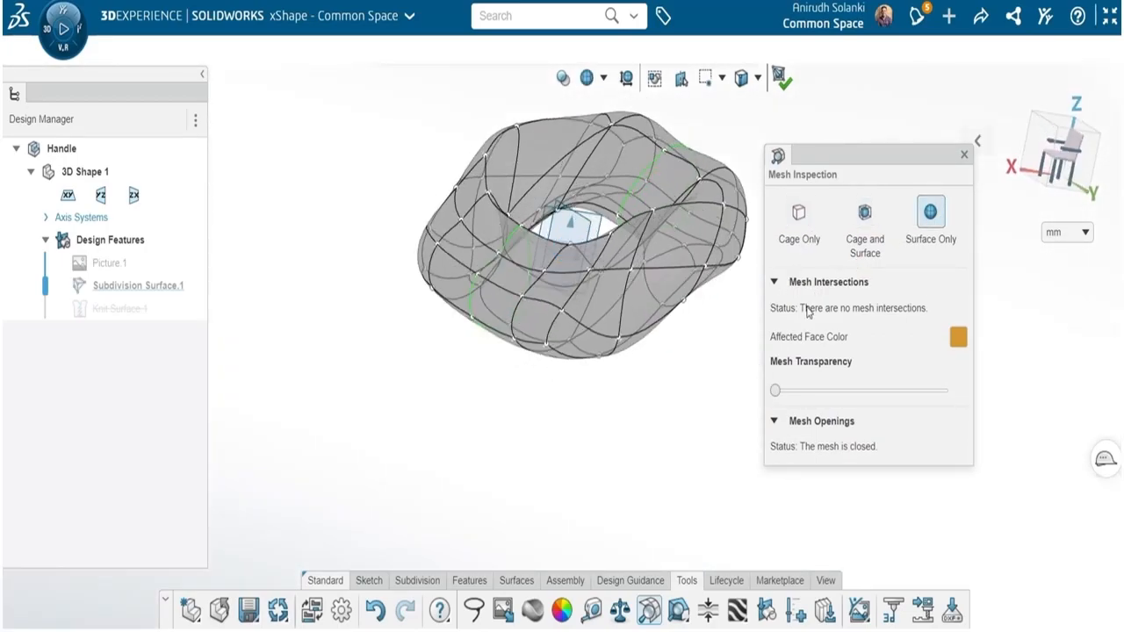
left_click(962, 155)
Step: Close the inspection and, in side view, try to move the box-selected cage edges beneath the handle's upper end
middle_click_drag(841, 222, 842, 256)
left_click(1036, 158)
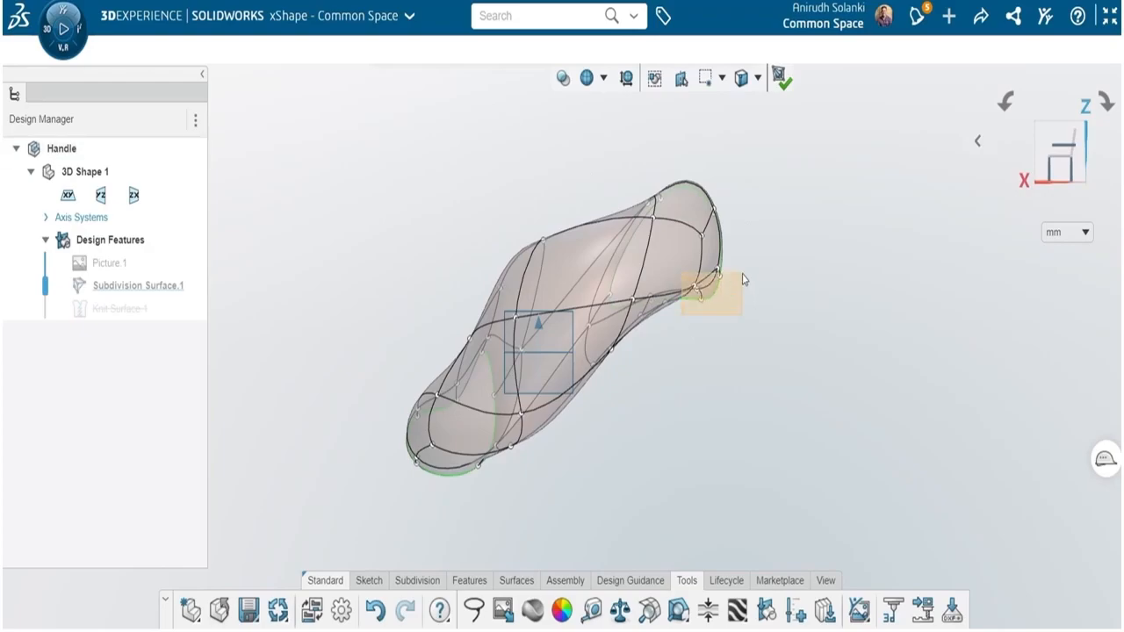
left_click(742, 280)
left_click_drag(734, 327, 737, 337)
left_click(757, 191)
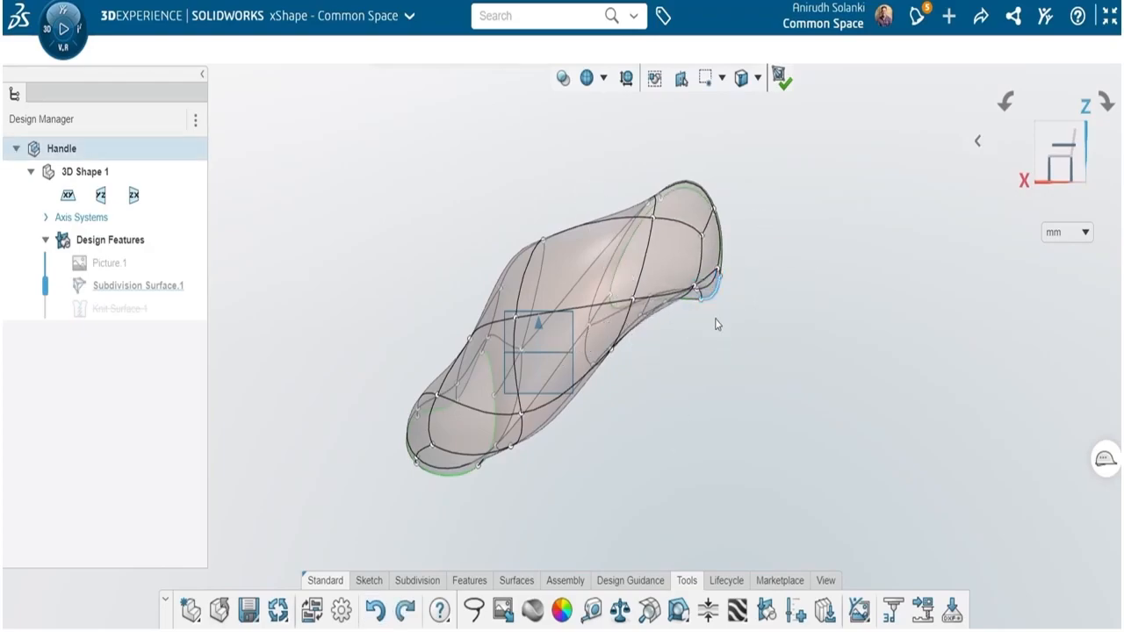
middle_click_drag(762, 234, 376, 321)
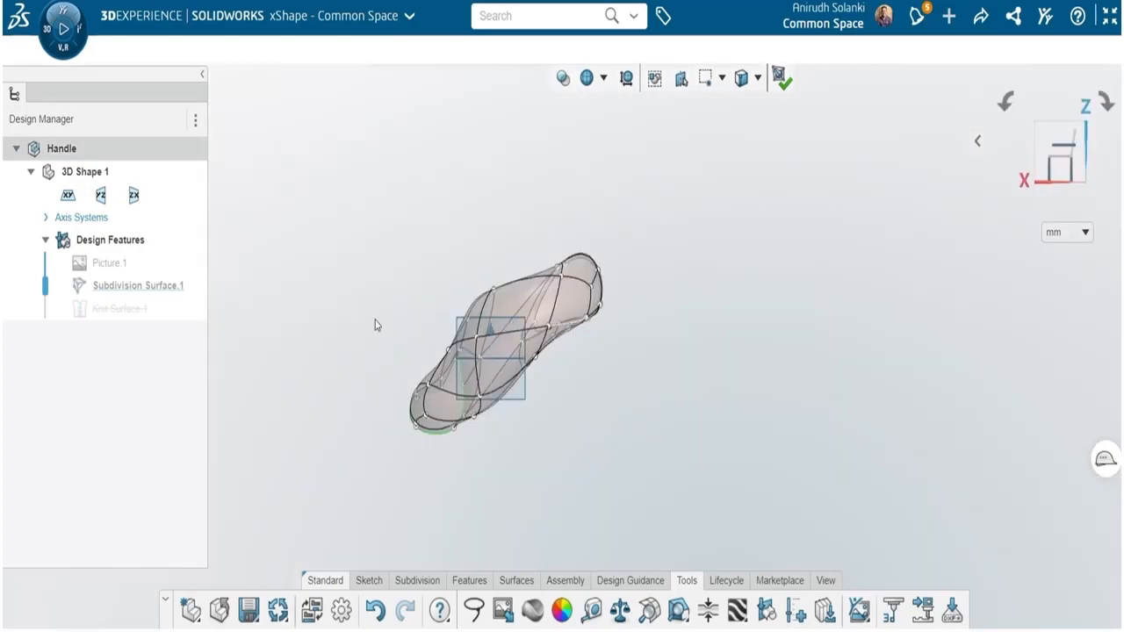
middle_click_drag(546, 211, 757, 376)
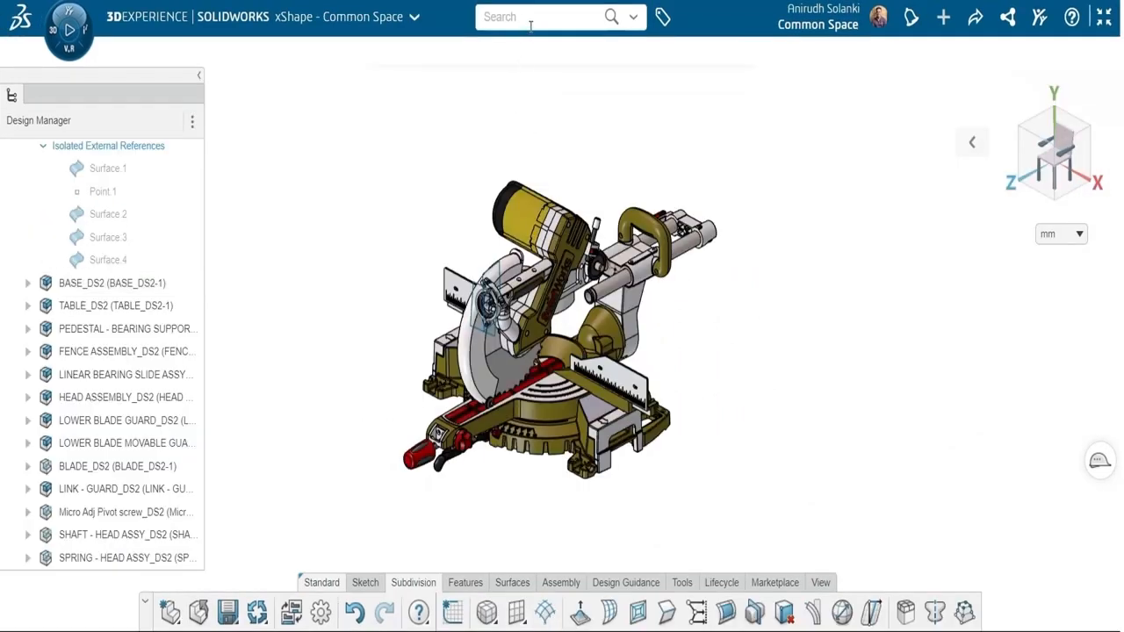
Step: In the miter saw assembly, search for "HANDLE" and insert one instance of the Handle part
left_click(530, 25)
left_click(524, 50)
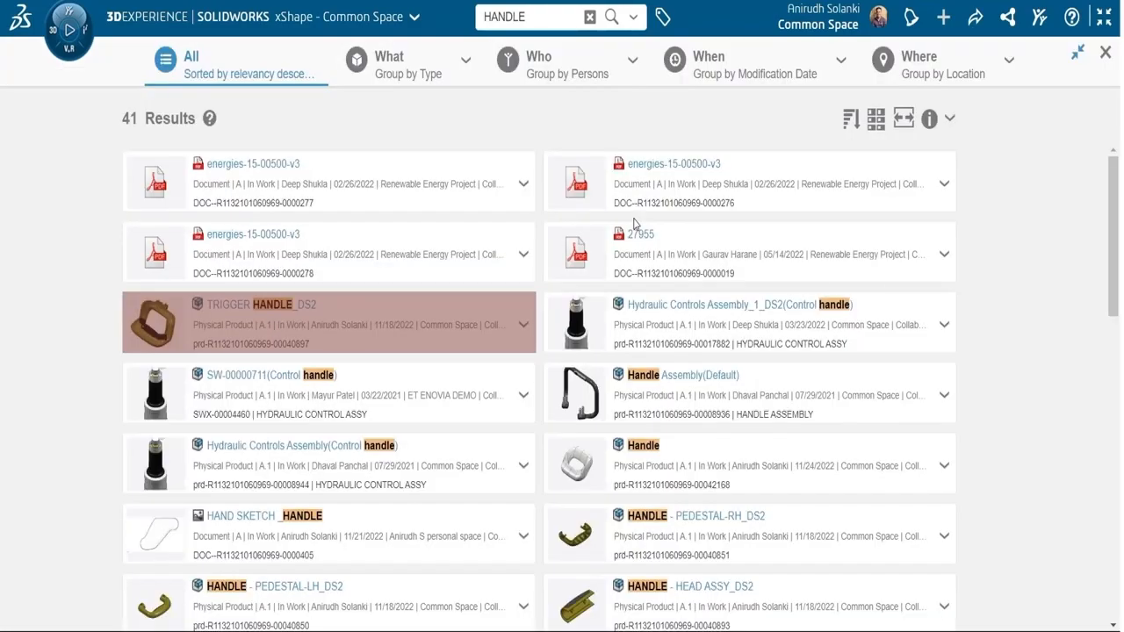
left_click_drag(594, 449, 383, 241)
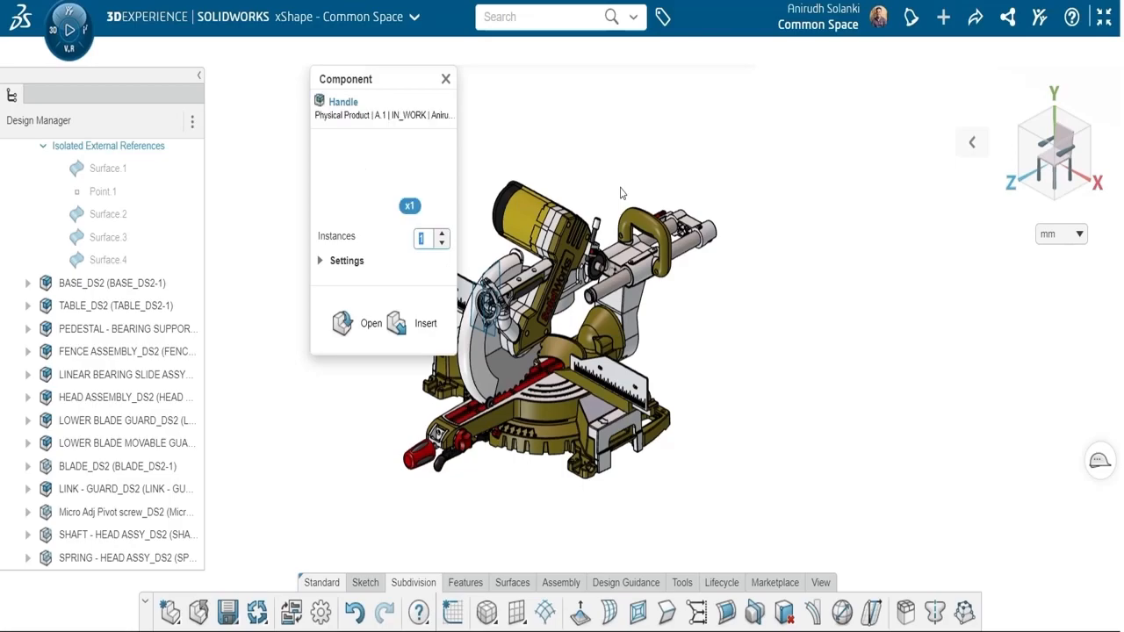
left_click(396, 323)
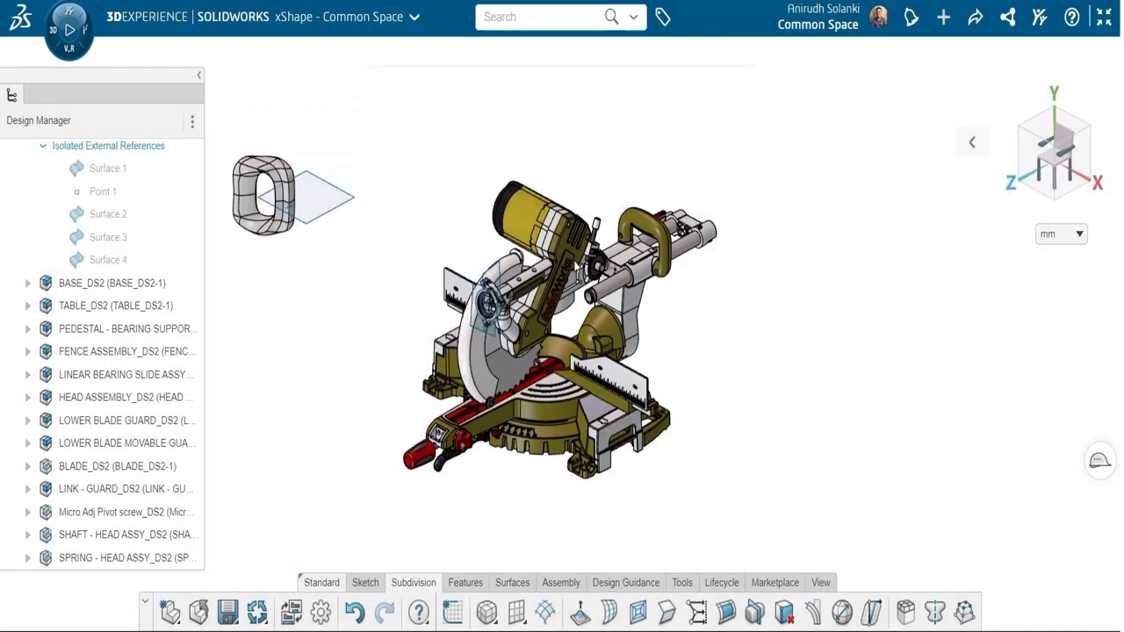
Step: Add a coincident mate between the handle's ZX plane and the saw's LOCATION ALIGN plane
key("ctrl+4")
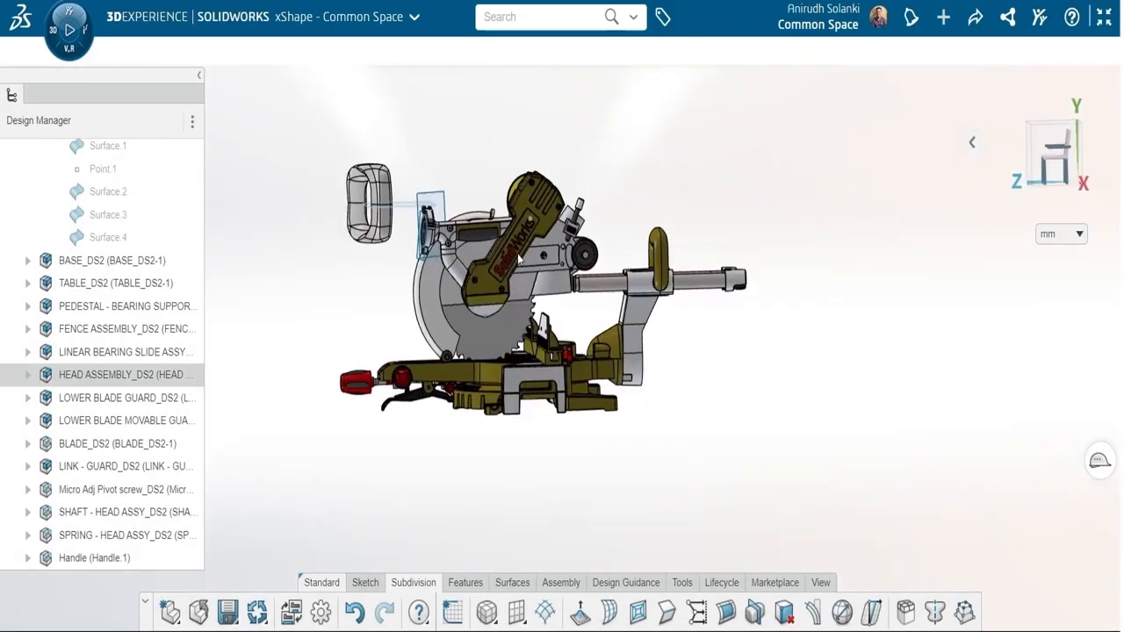
scroll(420, 202, "down", 3)
scroll(416, 195, "down", 3)
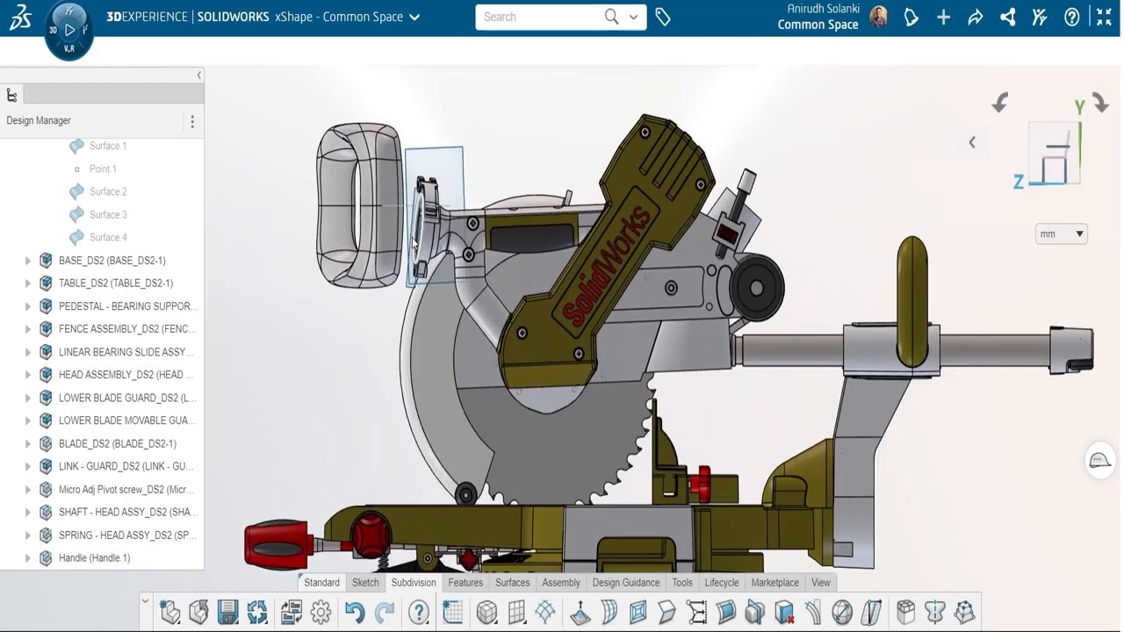
left_click(403, 209)
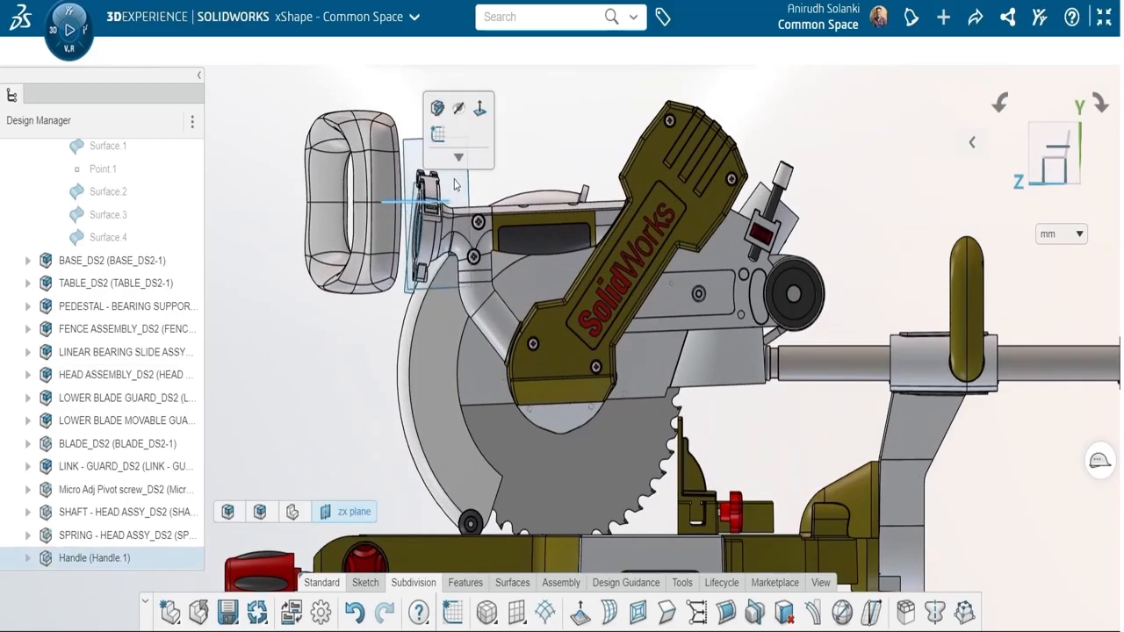
left_click(465, 188)
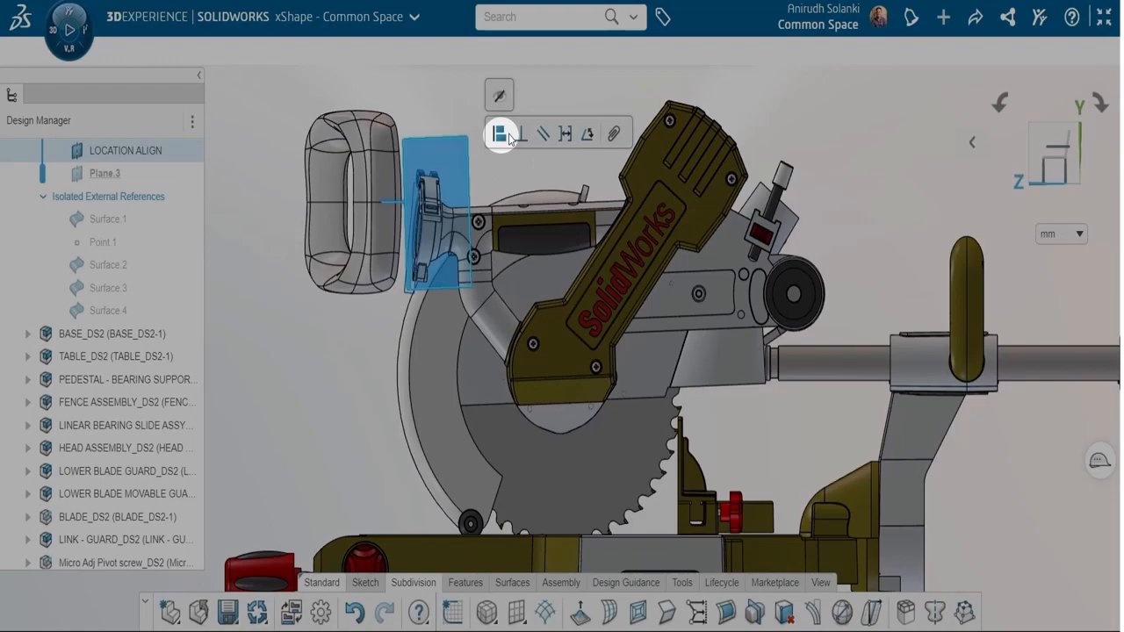
left_click(507, 136)
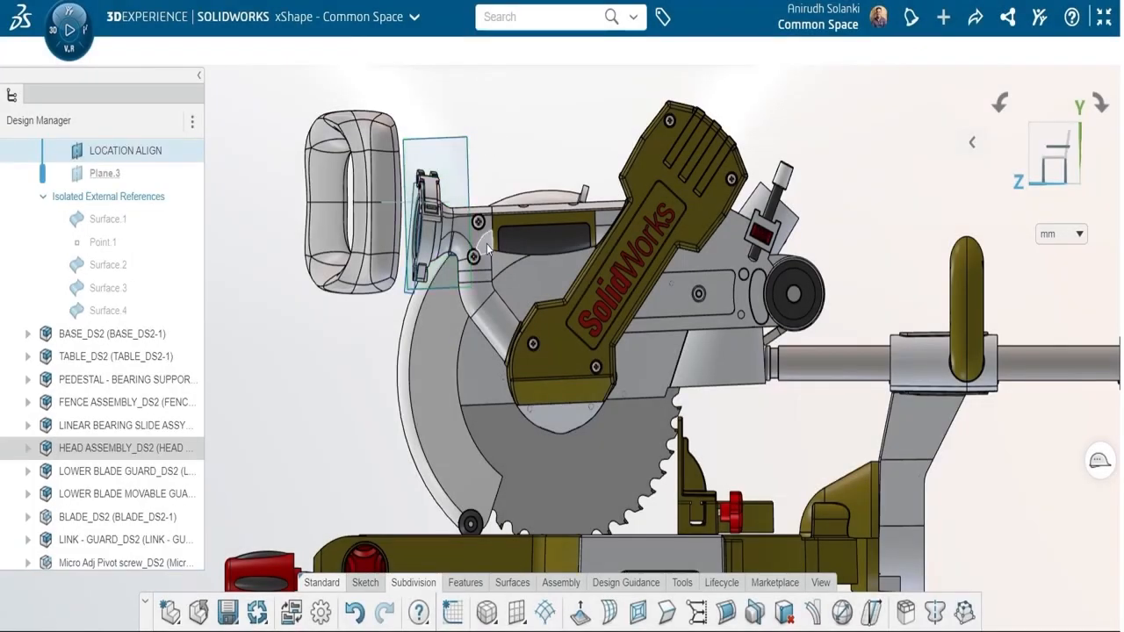
Step: Reposition and tilt the inserted Handle component so its lower end sits in front of the saw head's mounting bracket
scroll(100, 403, "down", 2)
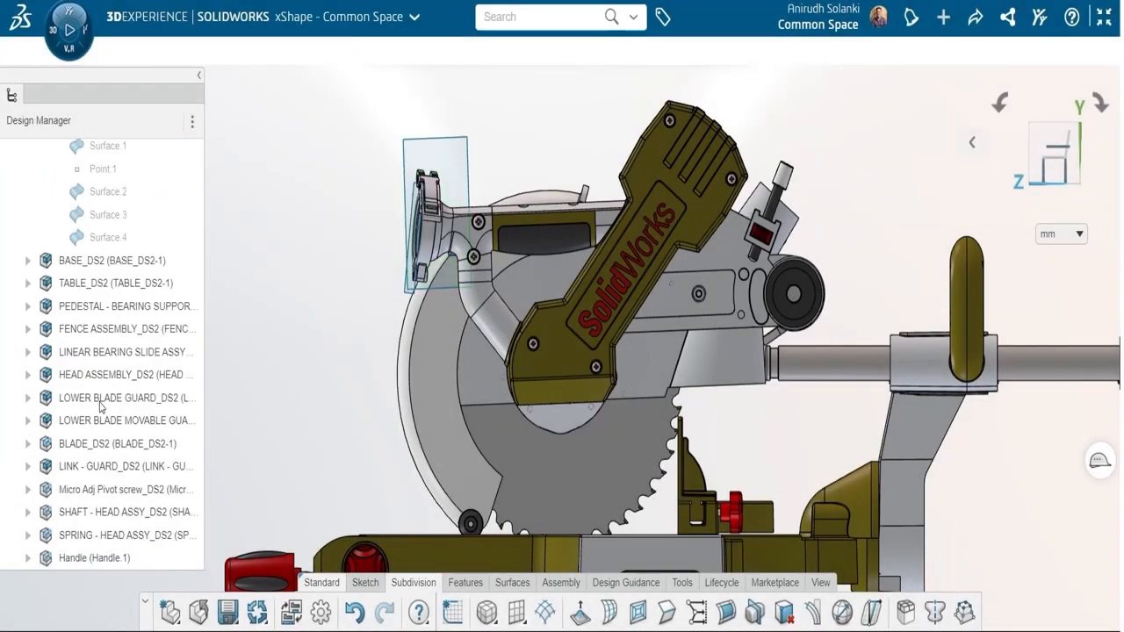
scroll(100, 406, "down", 3)
left_click(113, 489)
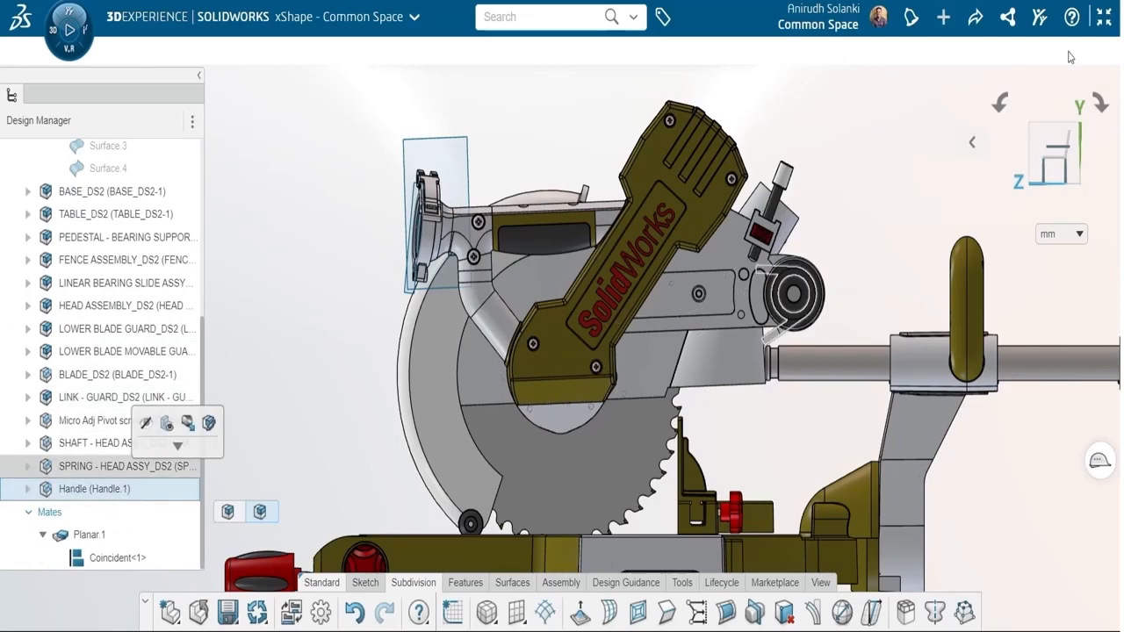
scroll(423, 215, "up", 3)
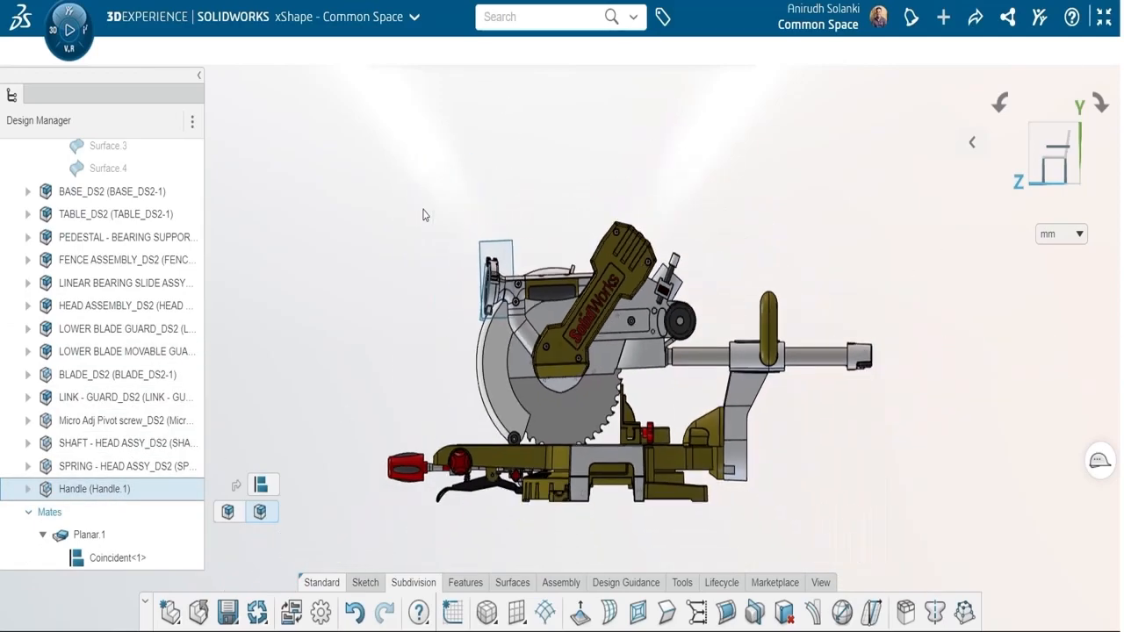
scroll(423, 215, "up", 2)
left_click_drag(528, 140, 510, 284)
scroll(565, 243, "down", 5)
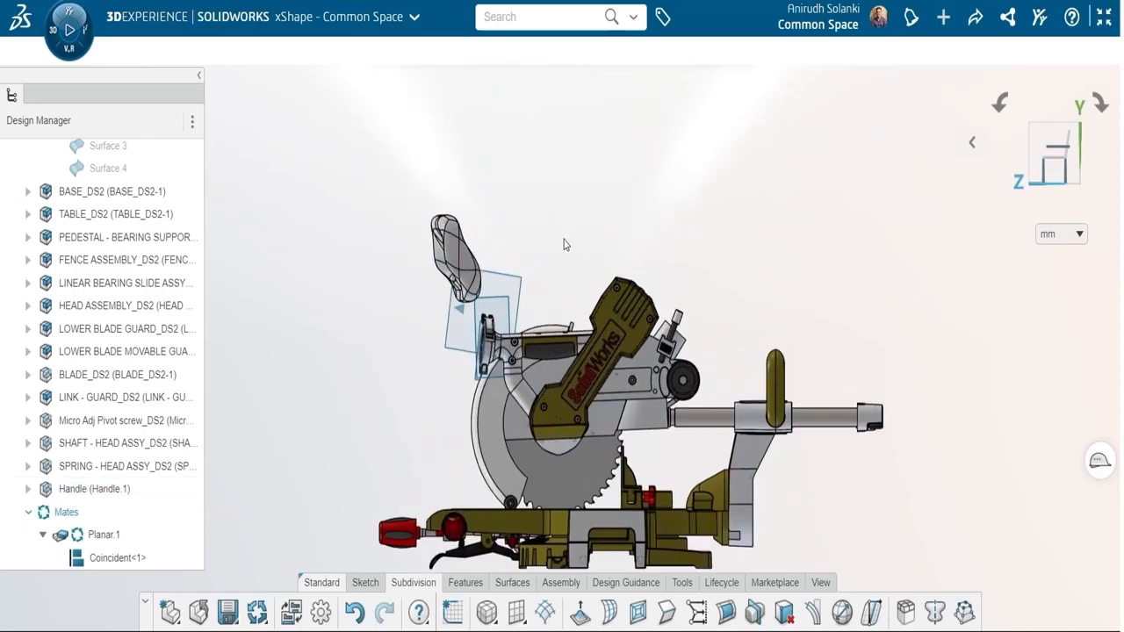
left_click_drag(411, 473, 412, 476)
left_click(467, 358)
scroll(455, 384, "down", 2)
left_click(138, 490)
left_click_drag(365, 417, 332, 430)
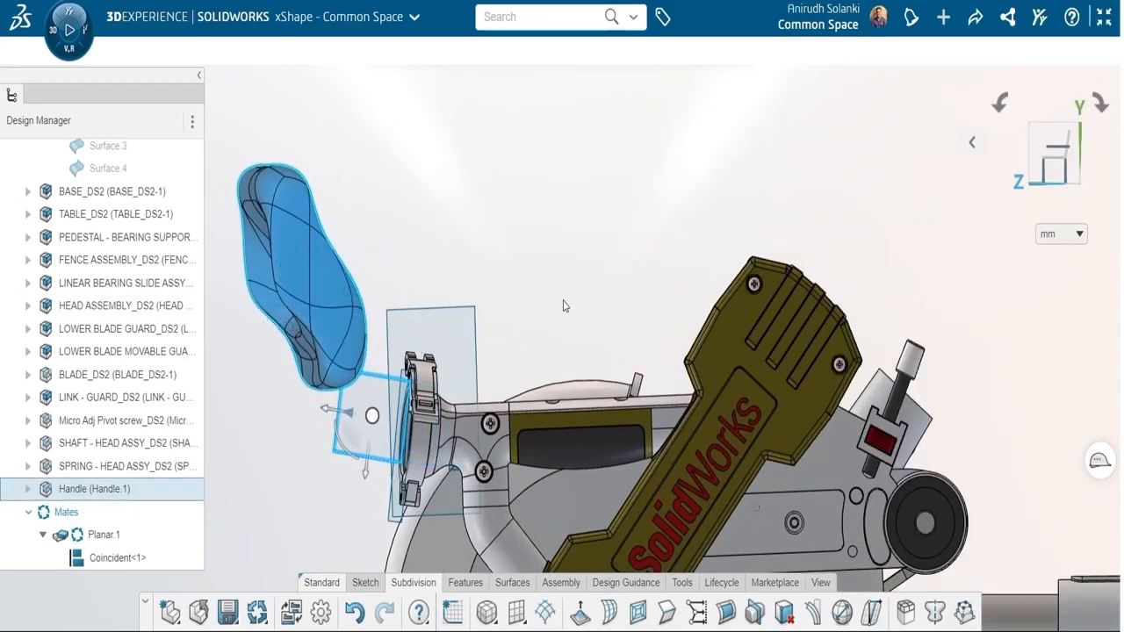
Step: Edit the Handle component in the context of the saw and open its subdivision surface for editing
left_click(565, 307)
middle_click_drag(564, 306, 558, 308)
left_click(110, 490)
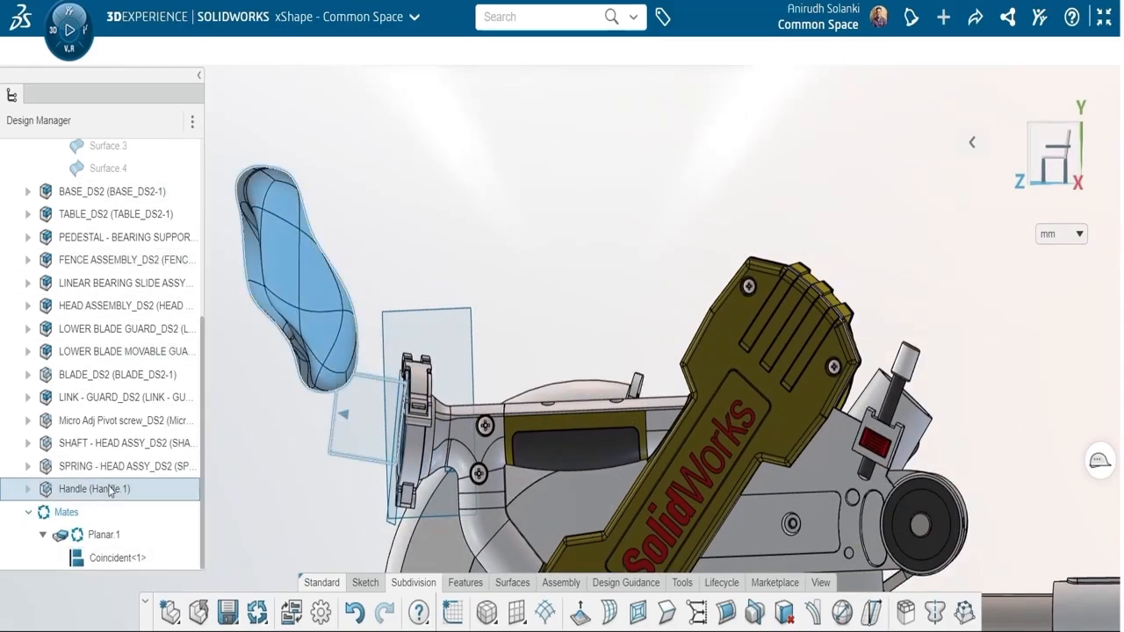
left_click(207, 416)
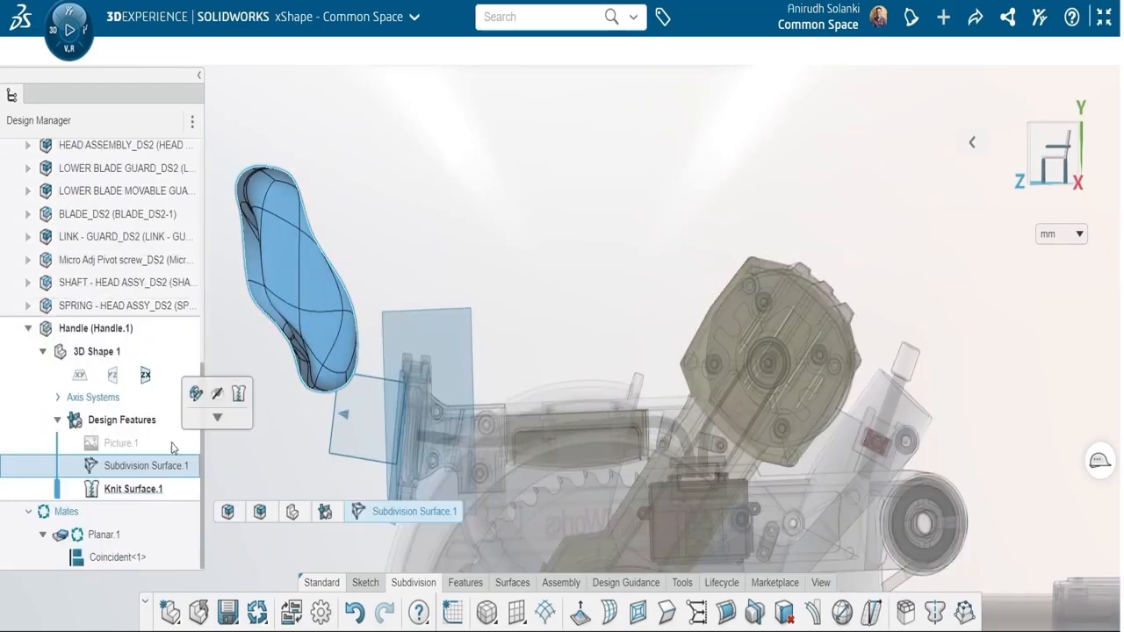
left_click(432, 304)
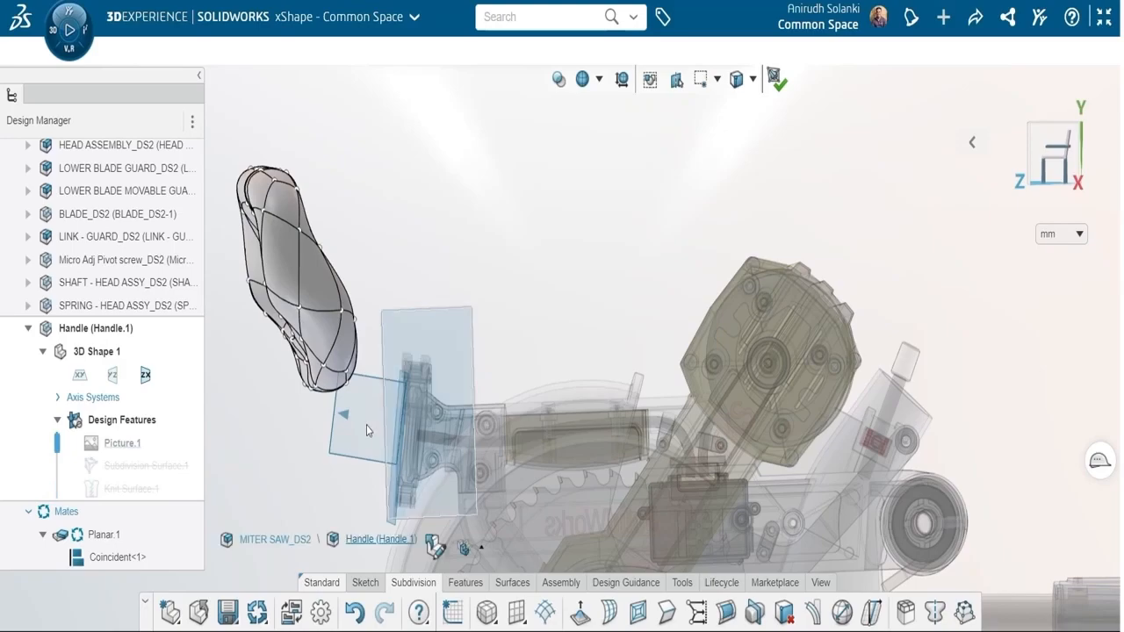
Step: Extrude the group of faces at the handle's lower end that points towards the mounting bracket
middle_click_drag(318, 467, 358, 379)
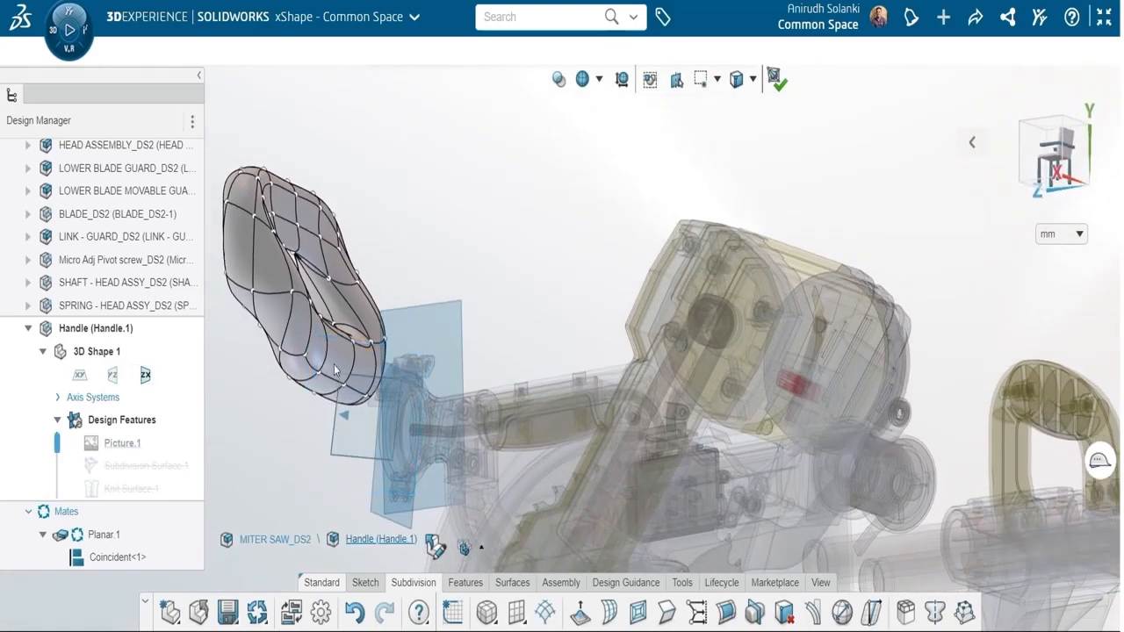
scroll(358, 380, "up", 5)
left_click(336, 396)
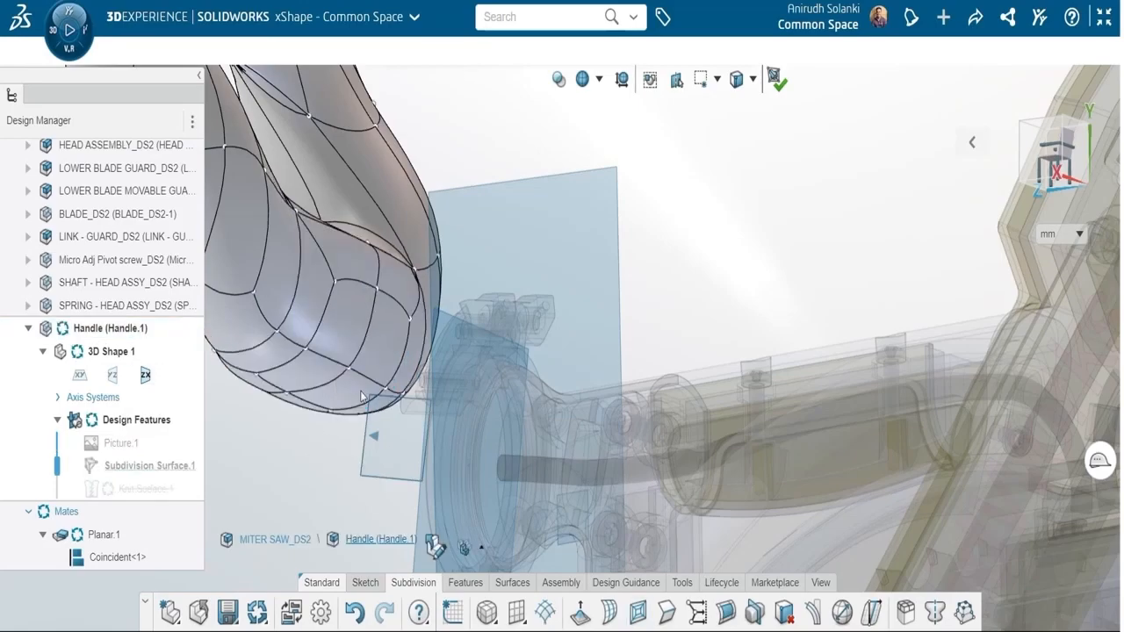
left_click(351, 342)
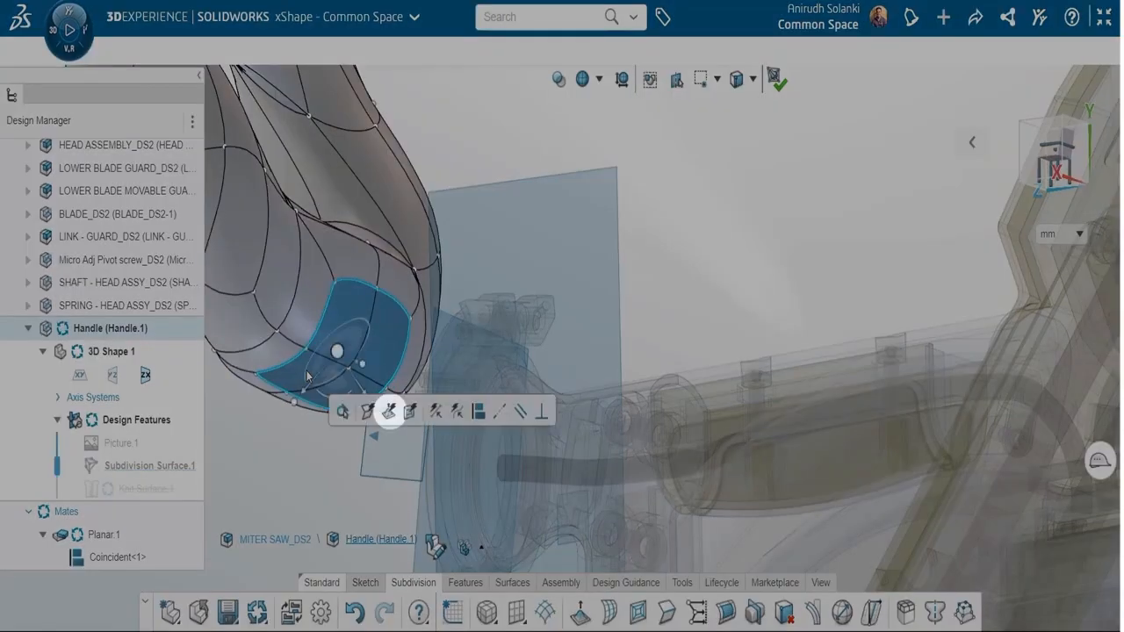
left_click(389, 408)
Step: Select the extruded end faces beside the bracket and crease them to give the handle's base sharp edges
middle_click_drag(305, 481, 387, 444)
scroll(386, 444, "up", 2)
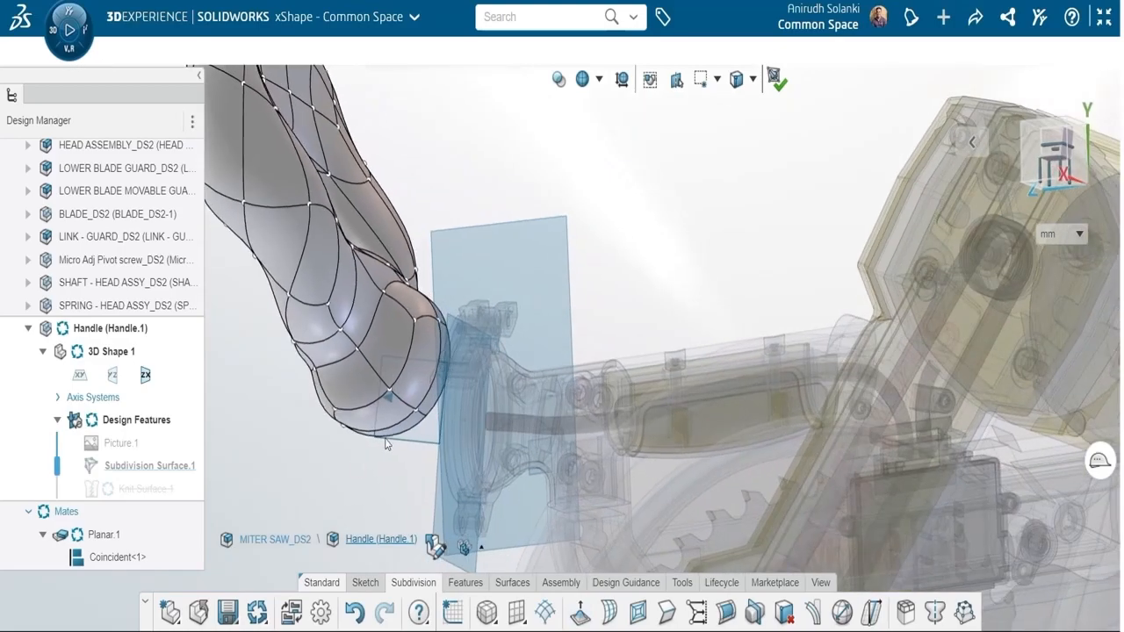
left_click(423, 349)
left_click(387, 416)
left_click(428, 406)
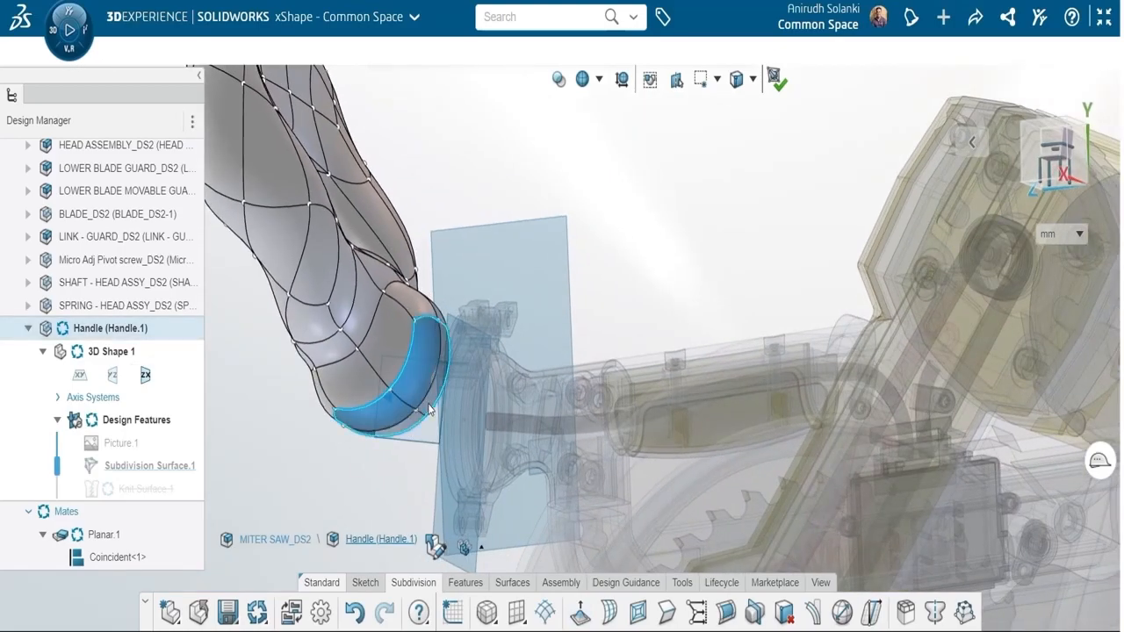
left_click(489, 356)
scroll(395, 510, "up", 2)
middle_click_drag(395, 504, 421, 441)
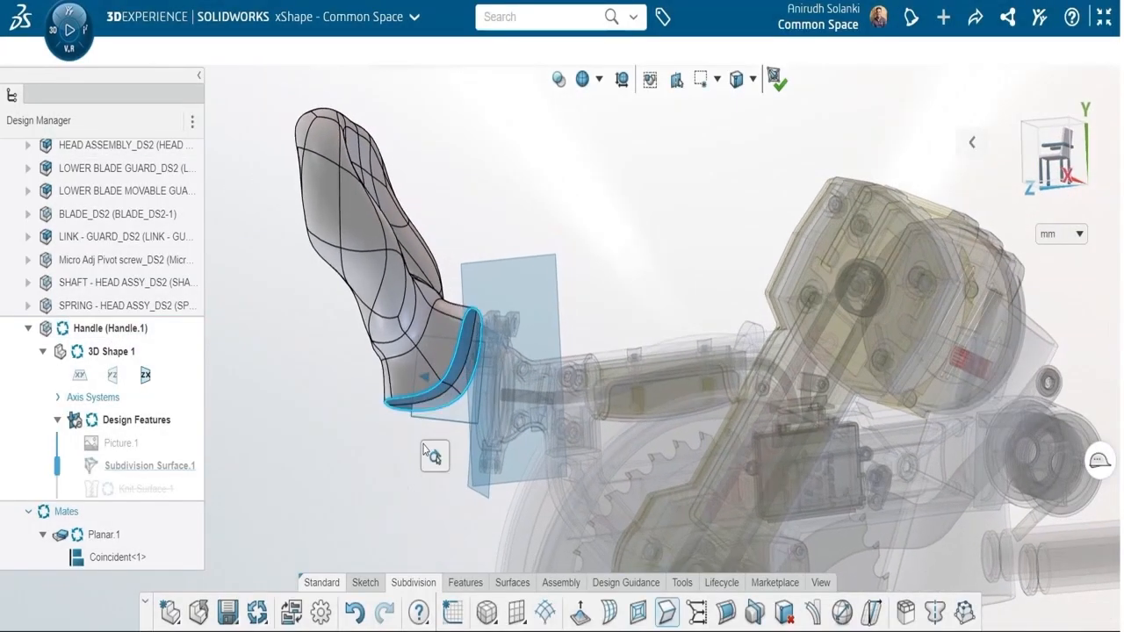
key("Escape")
Step: Start Align Cage Points and pick the four end faces of the handle's base as the entities to align
scroll(430, 451, "down", 2)
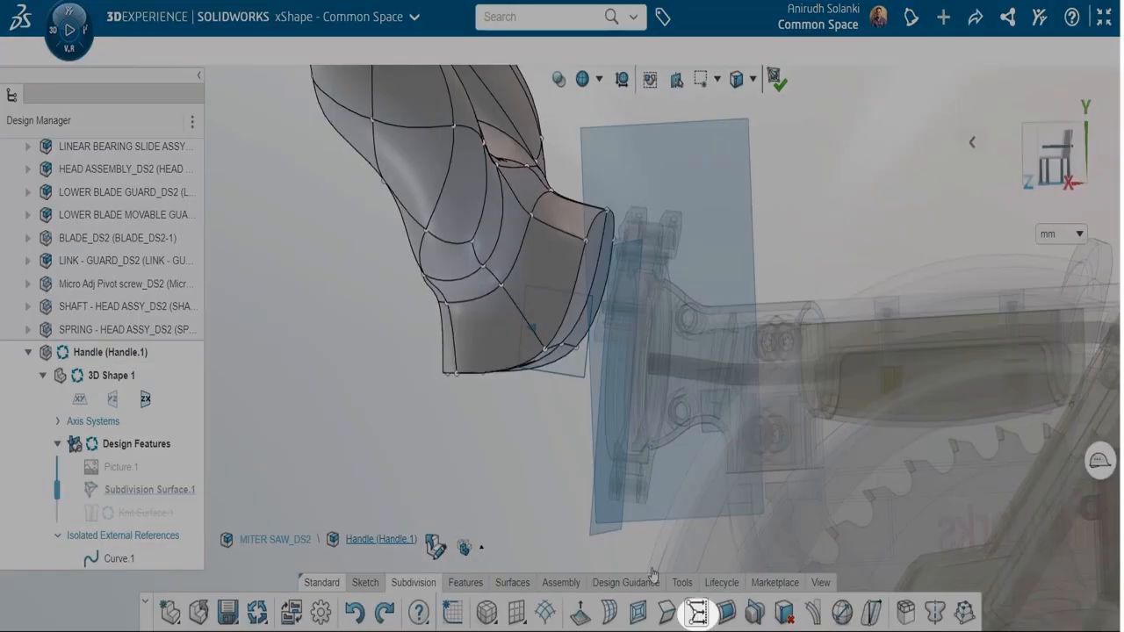
left_click(696, 612)
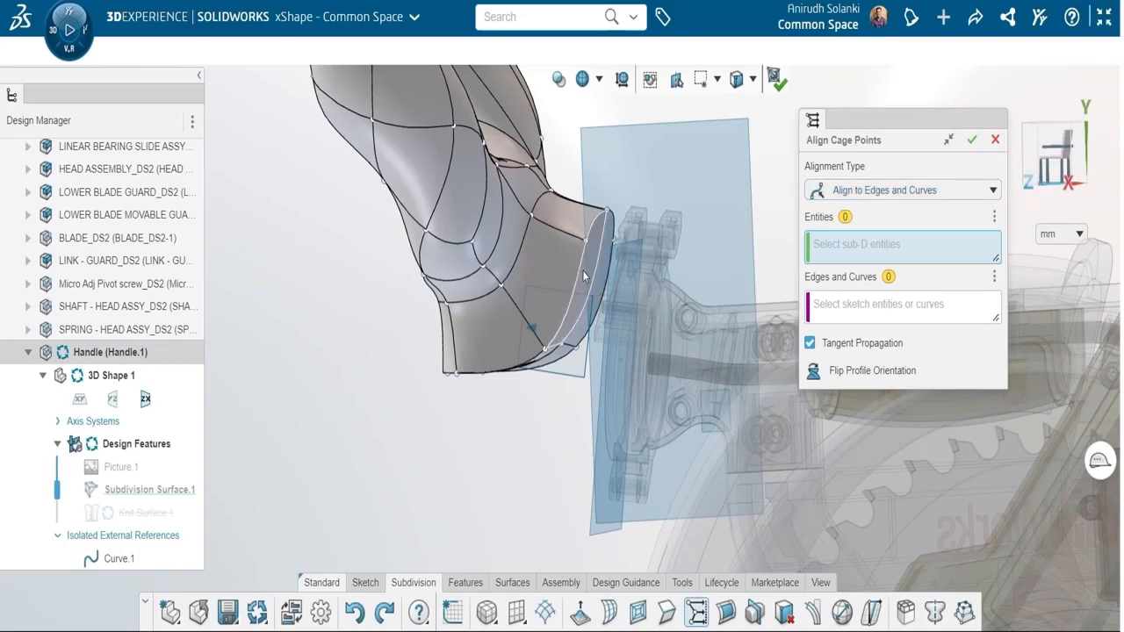
left_click(583, 329)
left_click(562, 356)
left_click(562, 358)
scroll(553, 355, "up", 3)
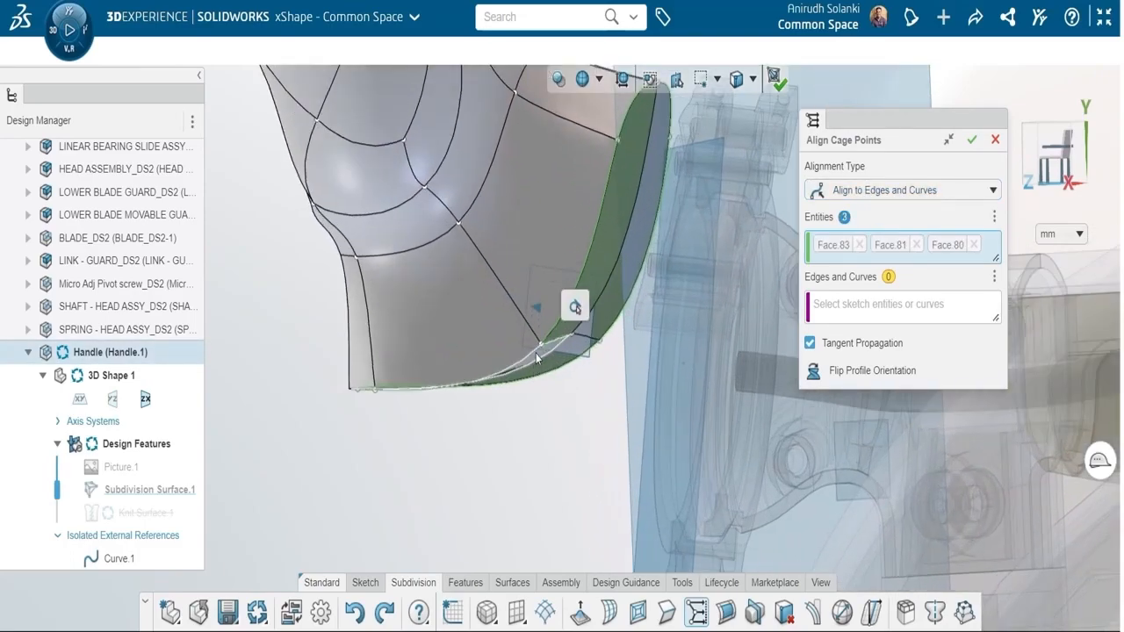
left_click(536, 354)
left_click(862, 267)
middle_click_drag(829, 271, 534, 266)
left_click(509, 333)
middle_click_drag(509, 333, 667, 323)
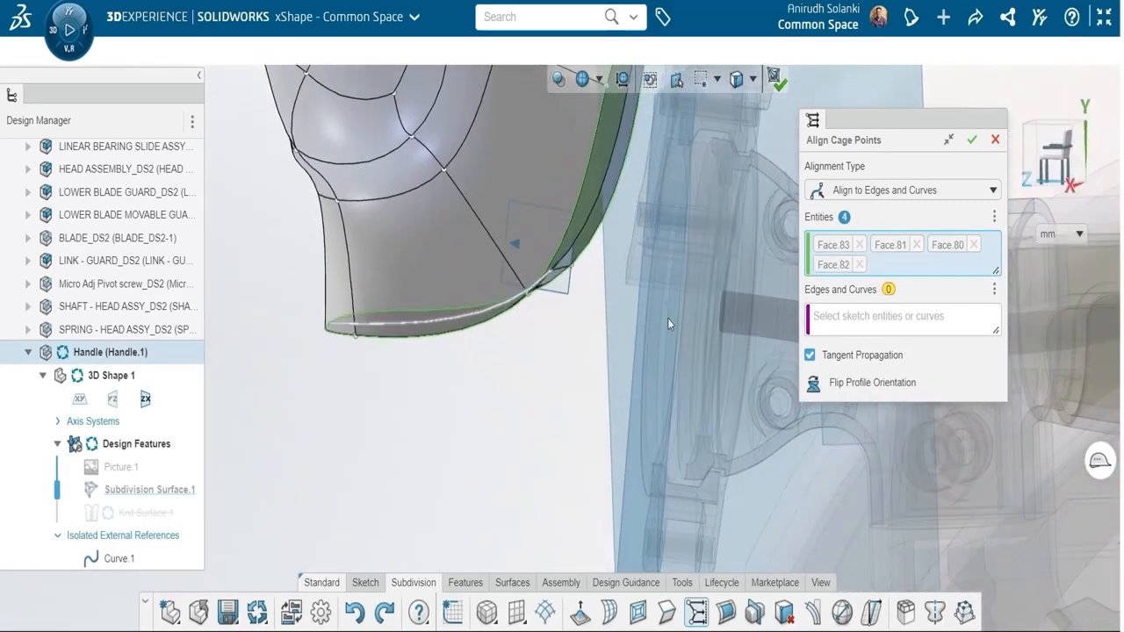
Step: Align the four end faces of the handle's base to the ALIGN TO GEOMETRY plane using the Align to Geometry type
left_click(906, 190)
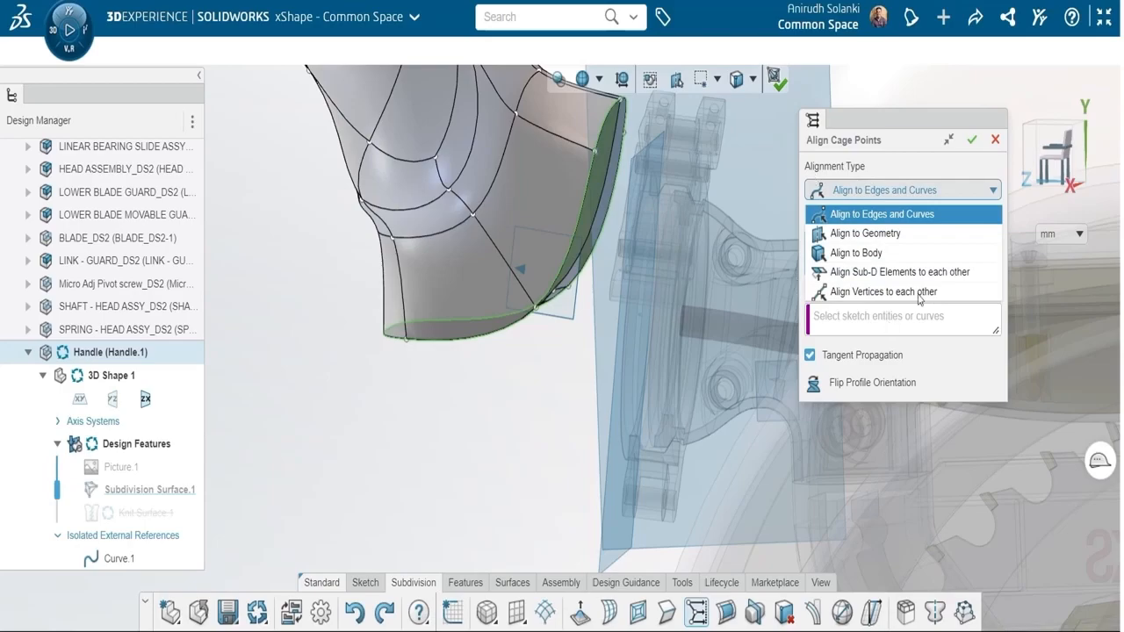
left_click(865, 232)
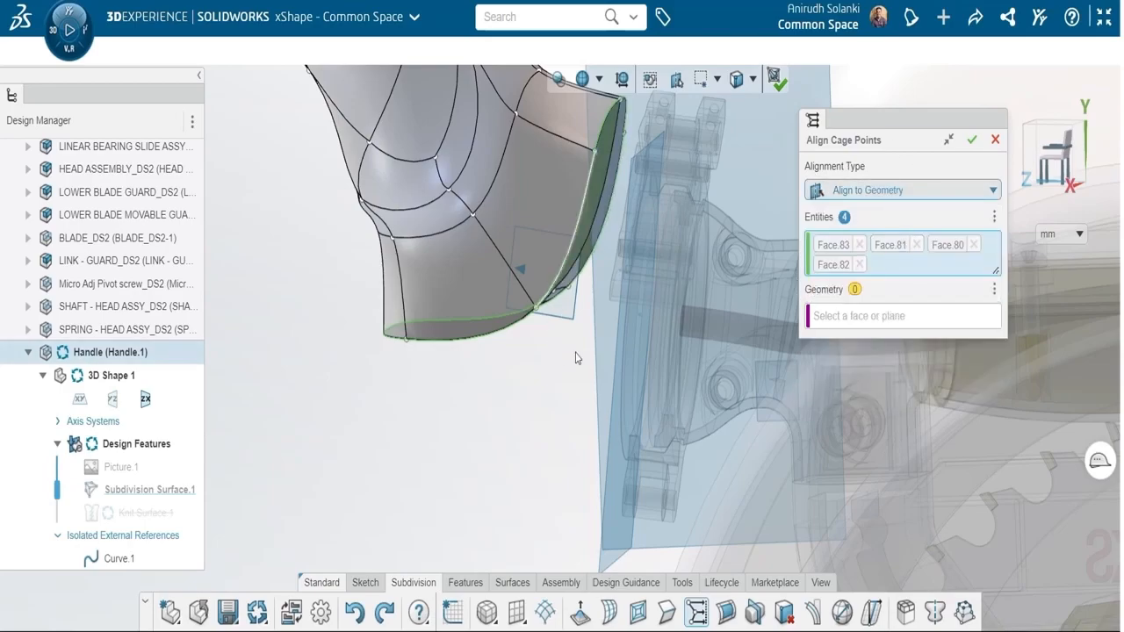
middle_click_drag(596, 347, 611, 562)
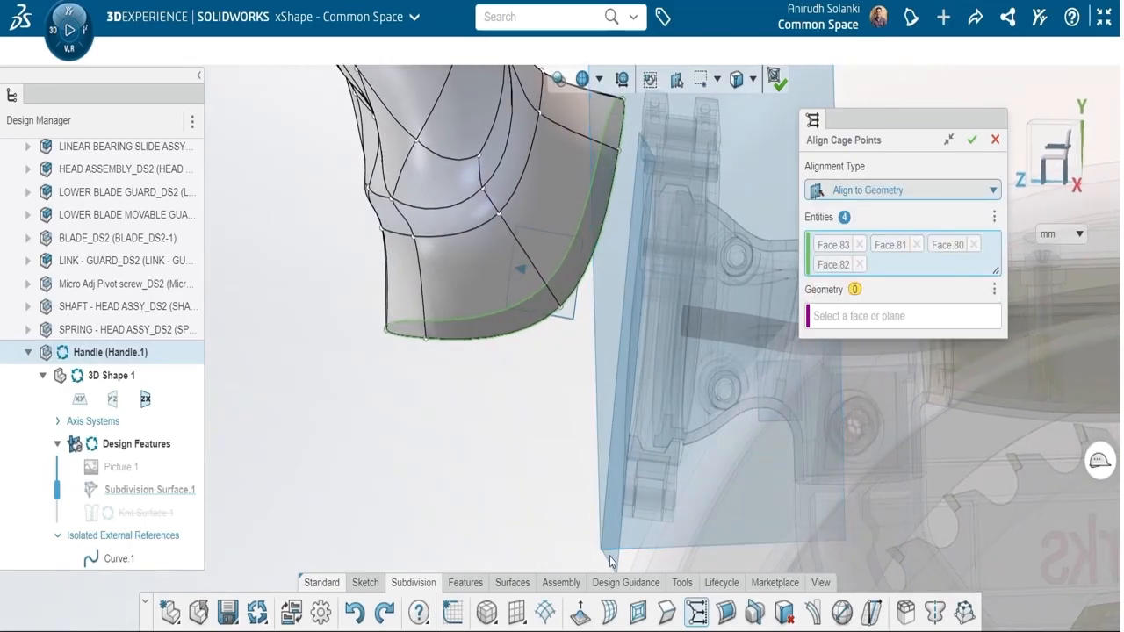
left_click(827, 319)
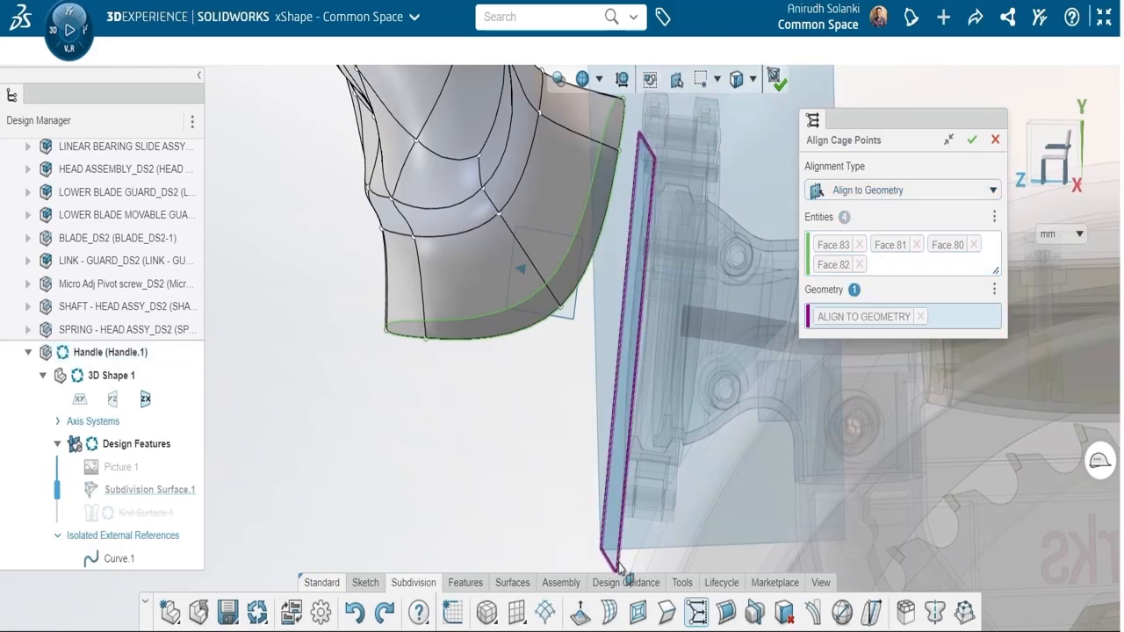
left_click(620, 567)
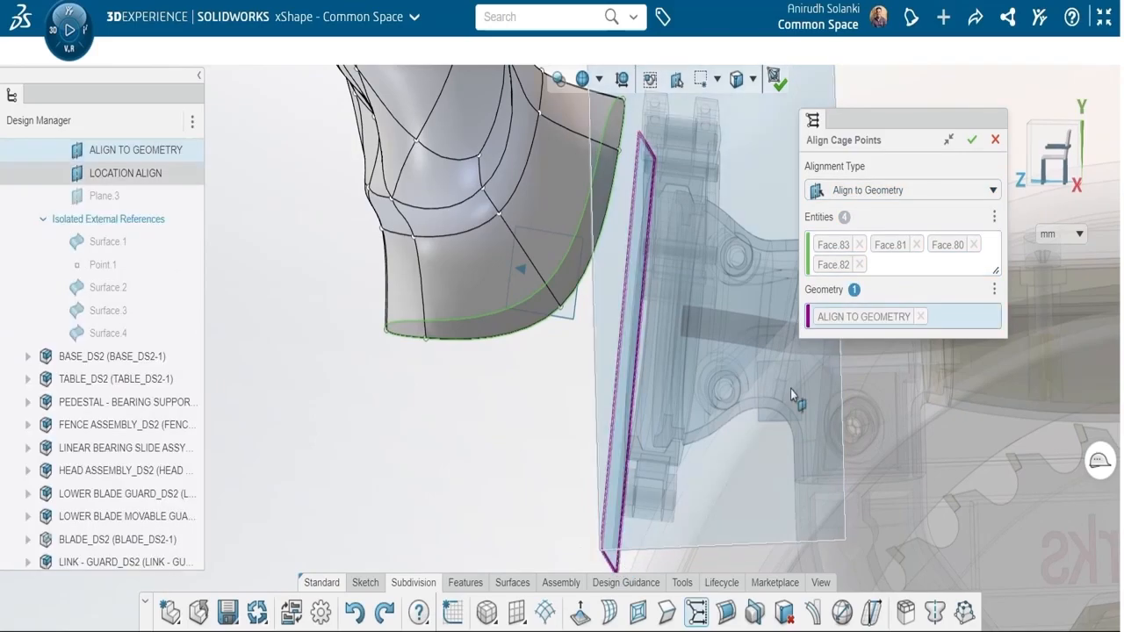
left_click(971, 139)
Step: Select the flattened end of the handle's base in the side view and move it down towards the bracket
scroll(560, 349, "up", 2)
key("ctrl+4")
left_click_drag(600, 129, 672, 409)
left_click_drag(648, 293, 649, 341)
left_click(742, 262)
middle_click_drag(746, 255, 825, 189)
key("Escape")
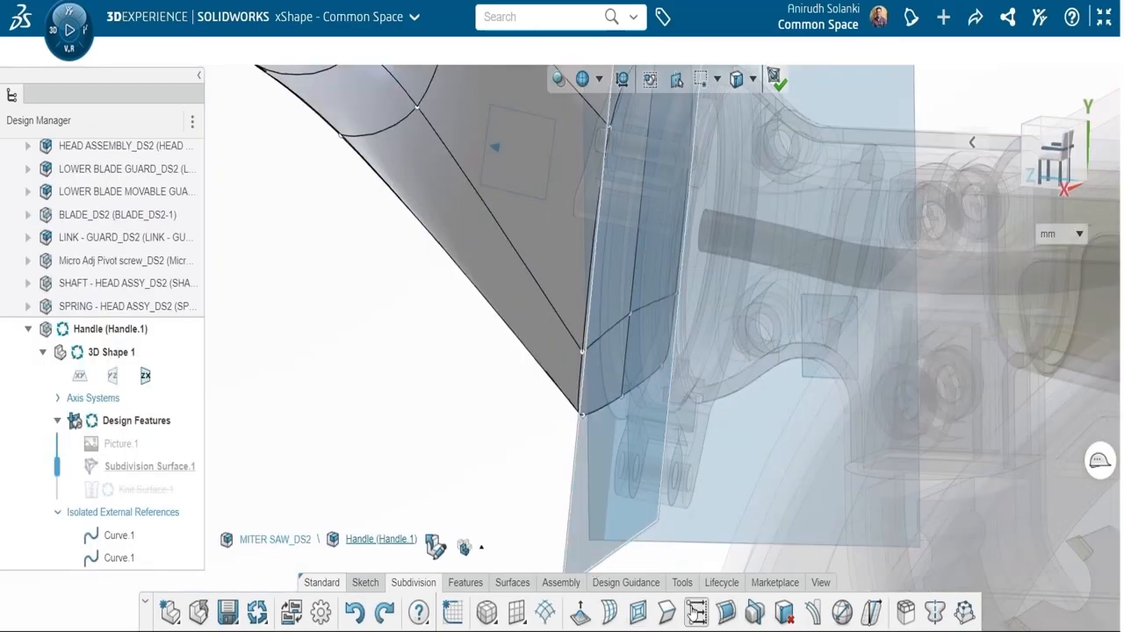
Step: Align the edge loop around the base's end face to the oval ALIGN TO CURVE sketch with Align Cage Points
left_click(696, 611)
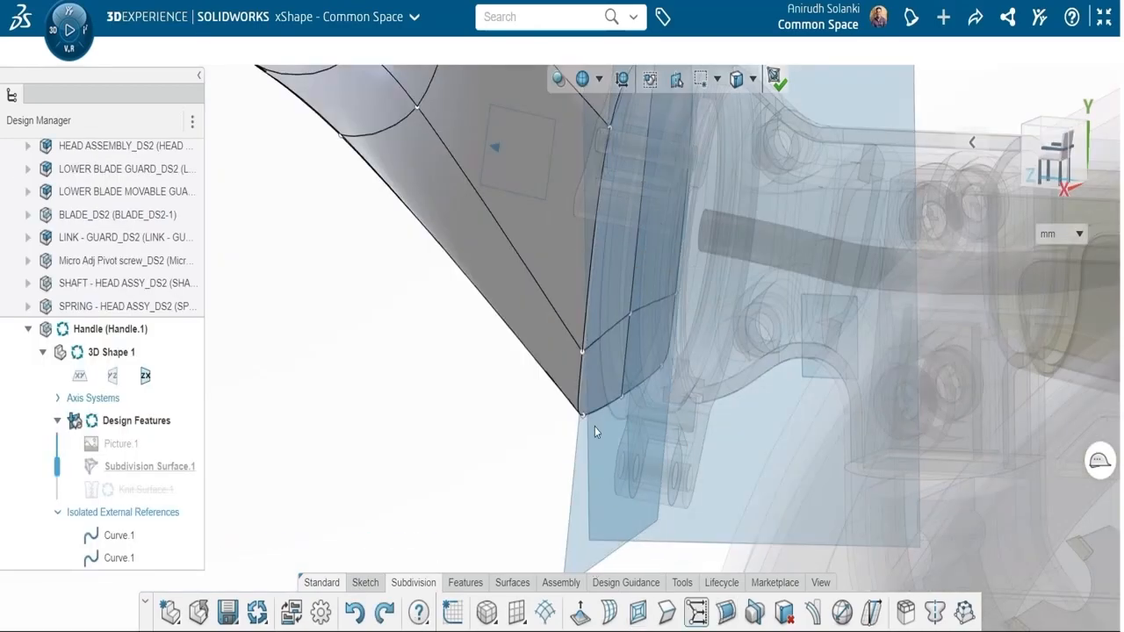
left_click(580, 379)
left_click(614, 325)
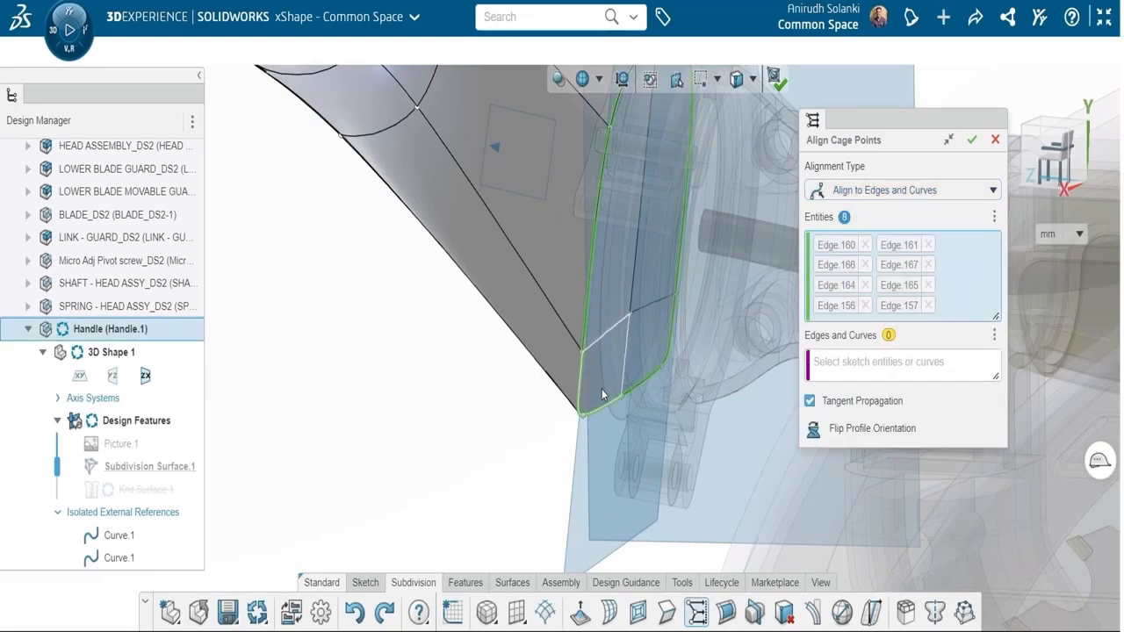
left_click(850, 364)
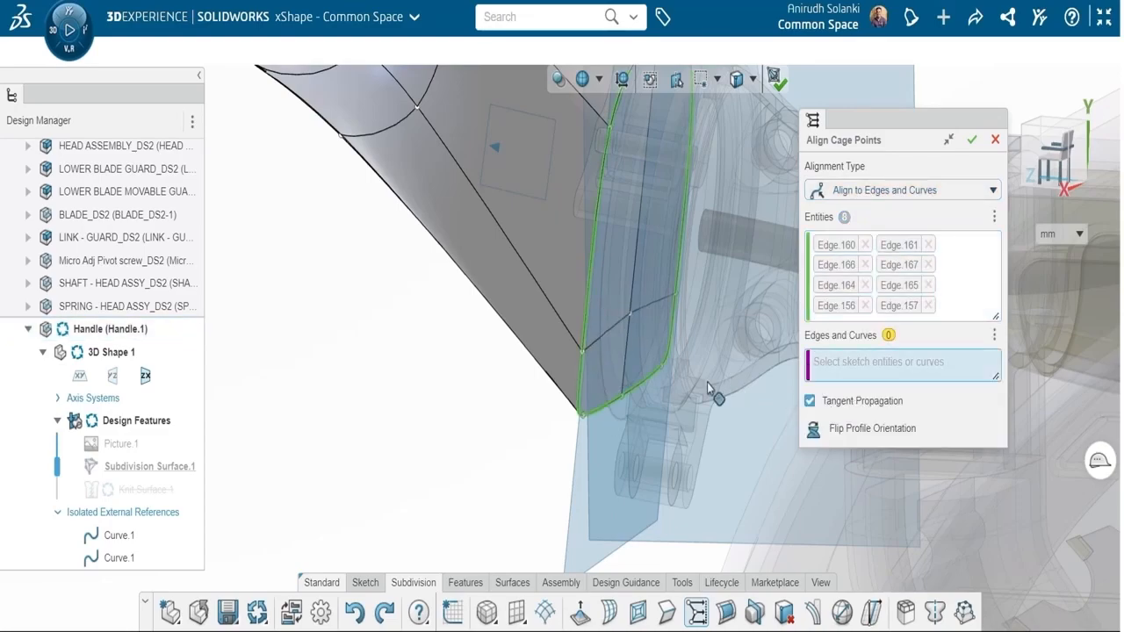
left_click(615, 419)
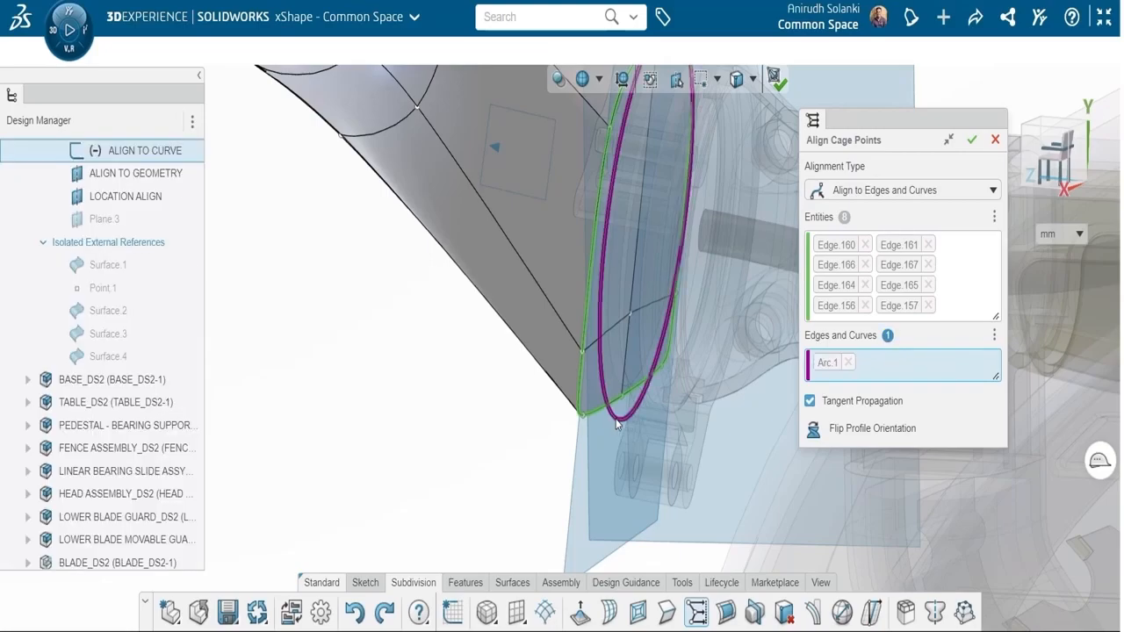
scroll(536, 283, "up", 3)
scroll(537, 283, "down", 2)
middle_click_drag(536, 284, 632, 378)
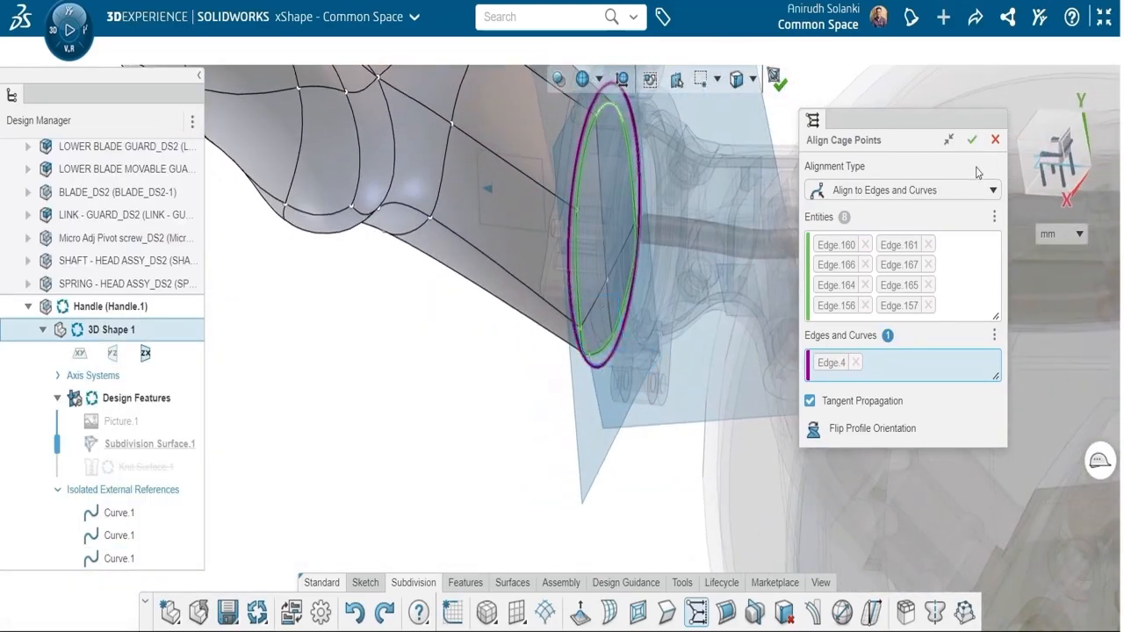
left_click(972, 142)
Step: Finish editing the handle's subdivision surface and return to the complete saw assembly
scroll(459, 479, "down", 3)
middle_click_drag(460, 479, 566, 252)
left_click(775, 86)
middle_click_drag(504, 436, 334, 472)
scroll(388, 431, "down", 2)
double_click(367, 444)
scroll(457, 359, "down", 3)
scroll(132, 395, "up", 1)
Step: Color the handle's Design Features set olive green to match the saw's other parts
left_click(131, 472)
left_click(193, 377)
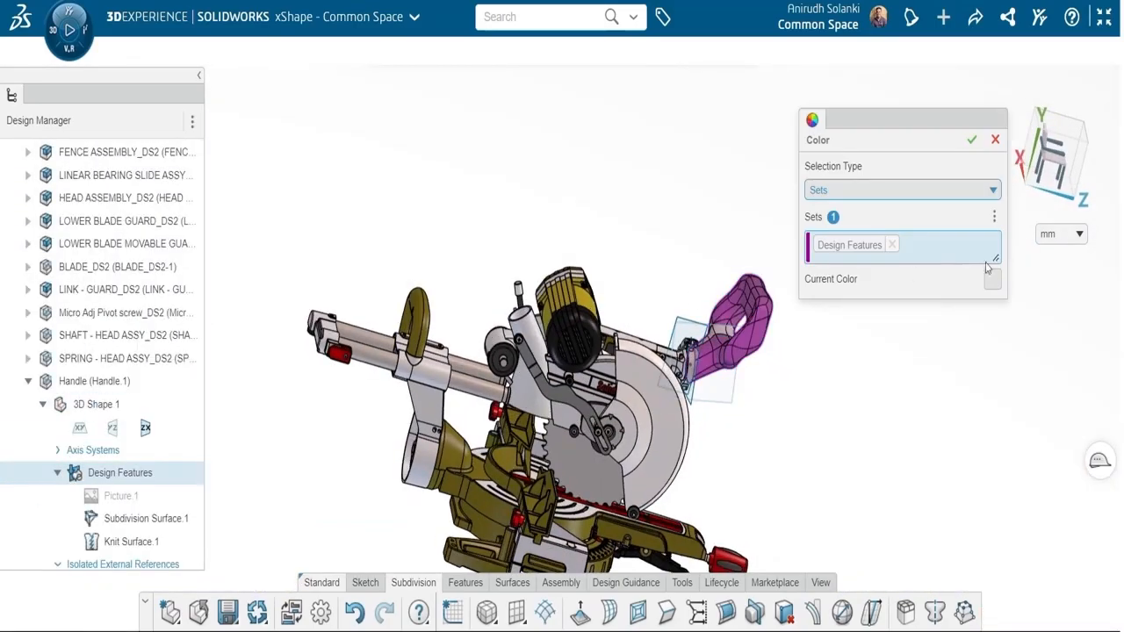
left_click(992, 280)
left_click(896, 374)
left_click(849, 285)
left_click_drag(850, 284, 857, 304)
left_click(950, 491)
Step: Show the complete saw in an isometric view and examine the new handle on it
left_click(93, 404)
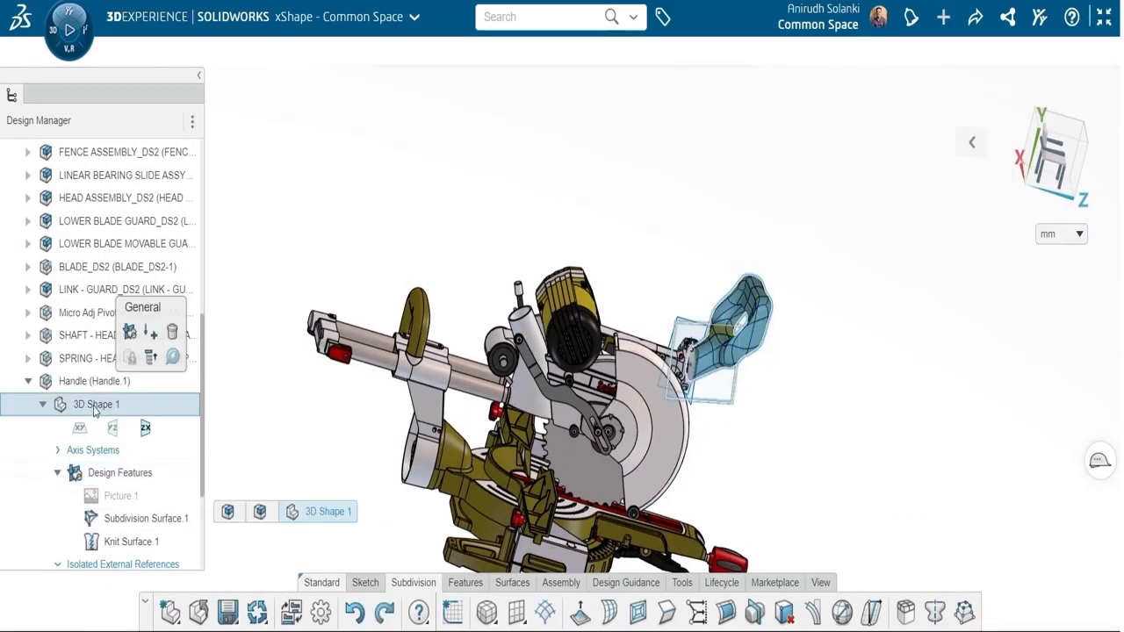
left_click(819, 582)
left_click(752, 612)
left_click(597, 275)
left_click(594, 301)
left_click(695, 77)
middle_click_drag(671, 435, 669, 422)
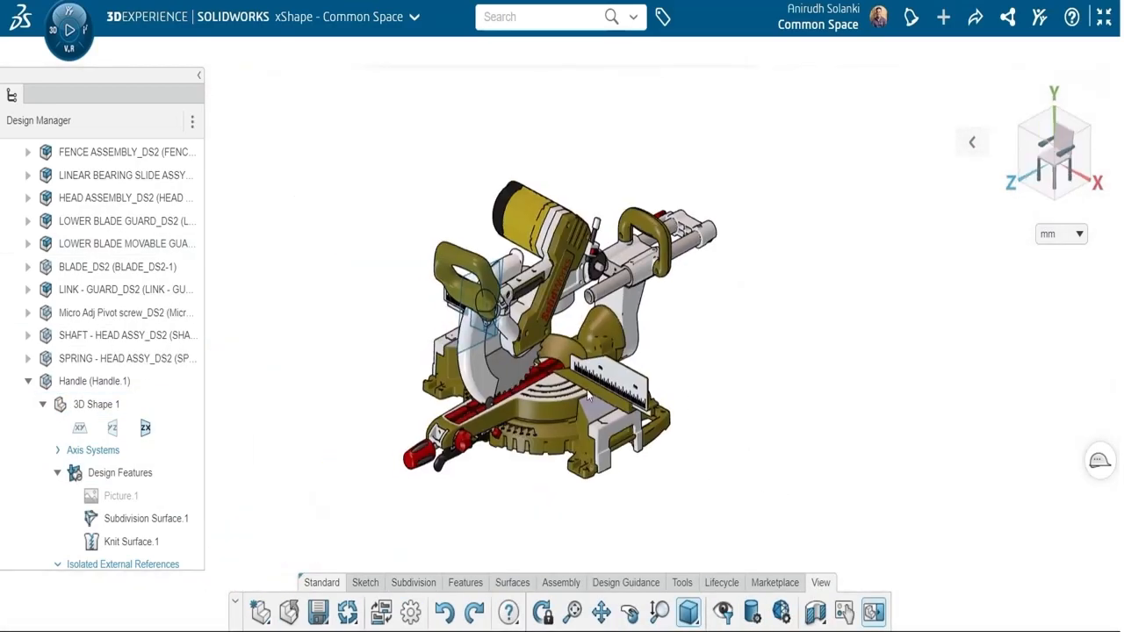
scroll(511, 387, "down", 3)
middle_click_drag(406, 394, 395, 394)
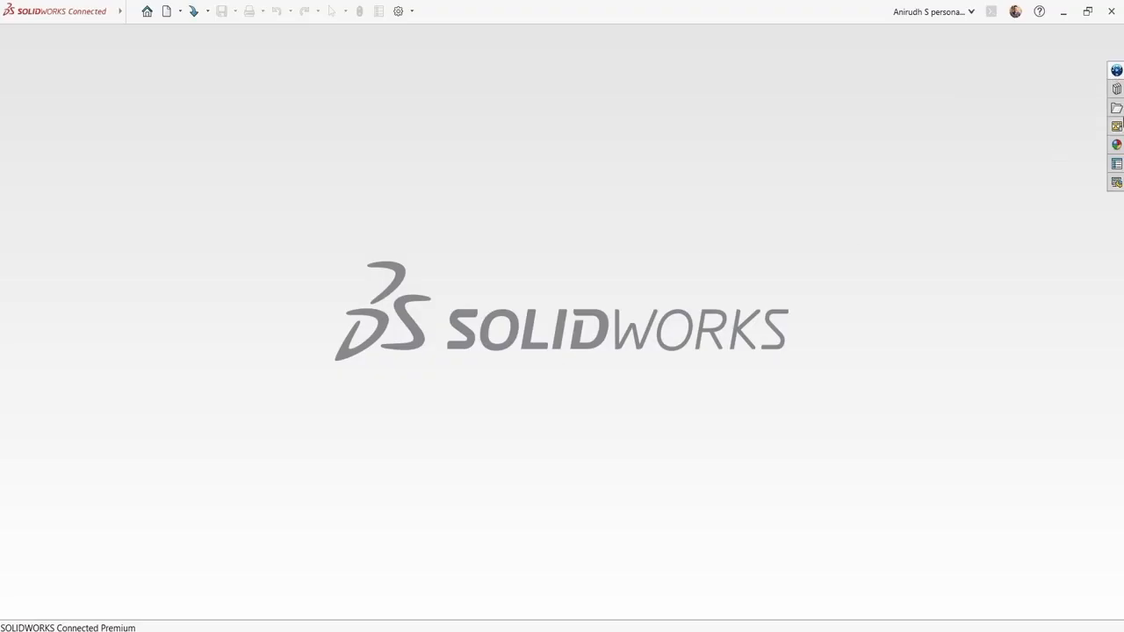
Step: Switch to SOLIDWORKS Connected, search 3DEXPERIENCE for "handle" and open the Handle model from the results
left_click(1117, 70)
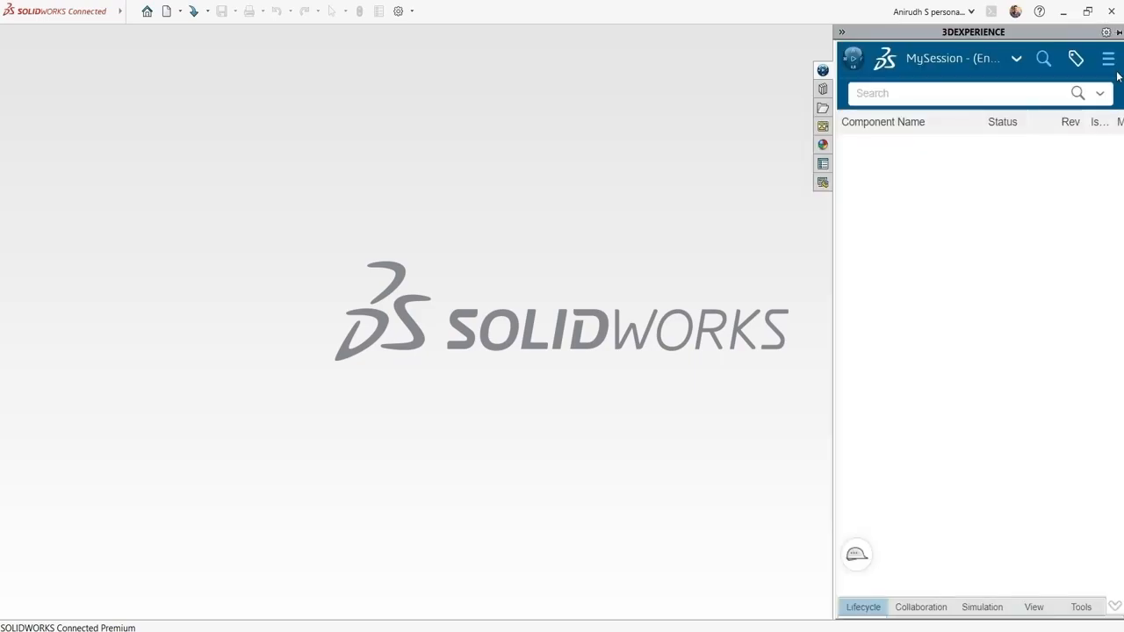
left_click(899, 91)
left_click(917, 129)
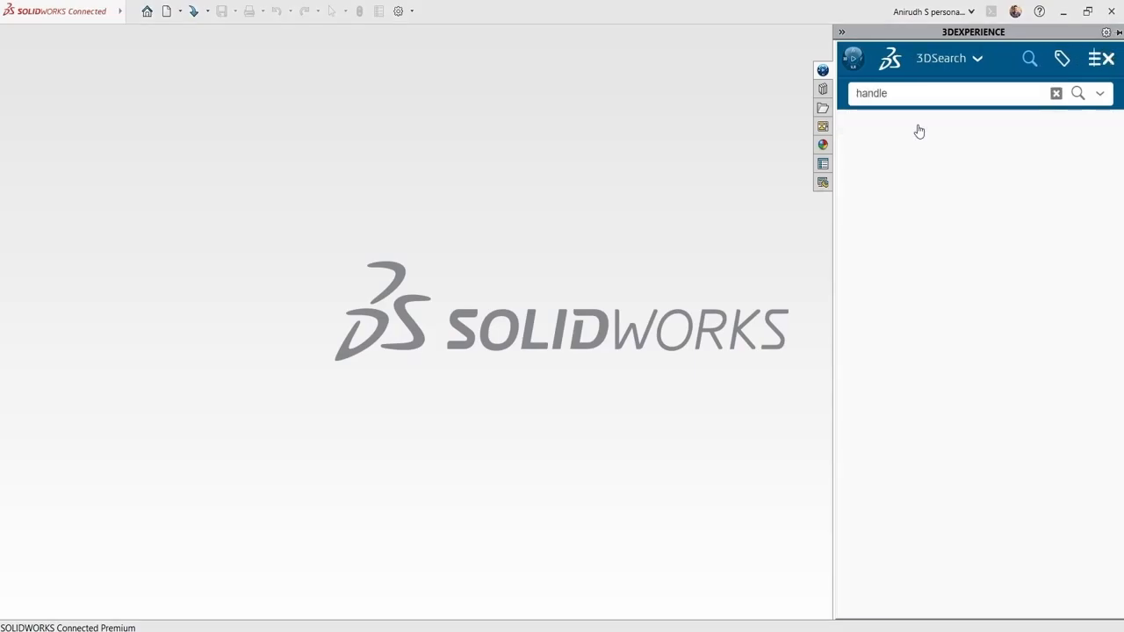
left_click_drag(905, 560, 605, 295)
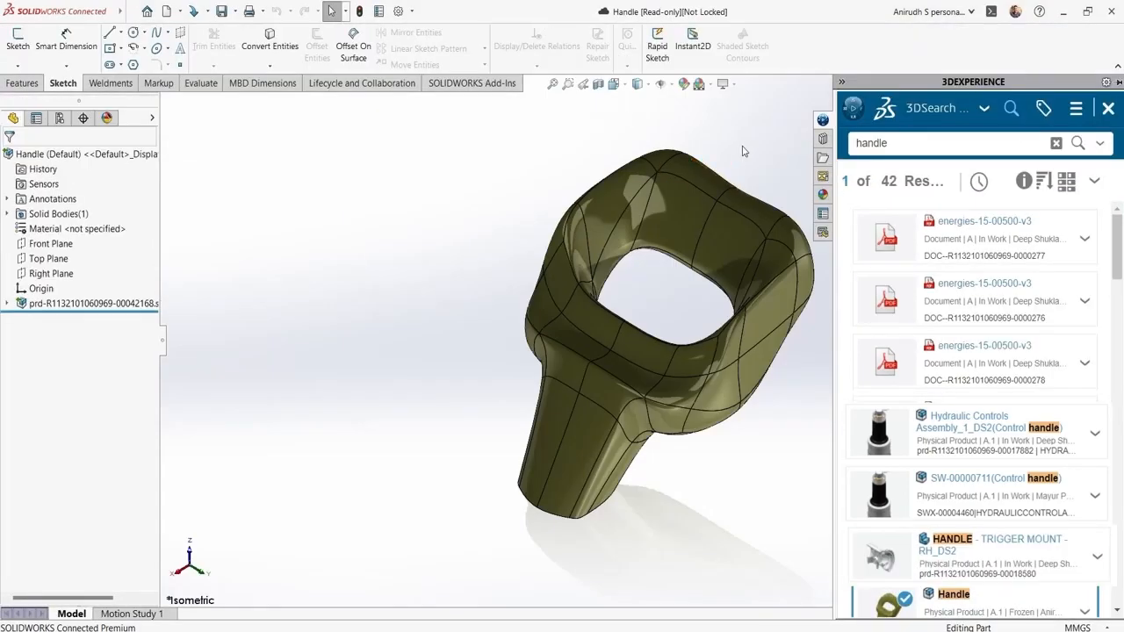
Step: Shell the handle body inward with a 1.2 mm wall thickness, without removing any faces
left_click(743, 153)
middle_click_drag(758, 199, 562, 421)
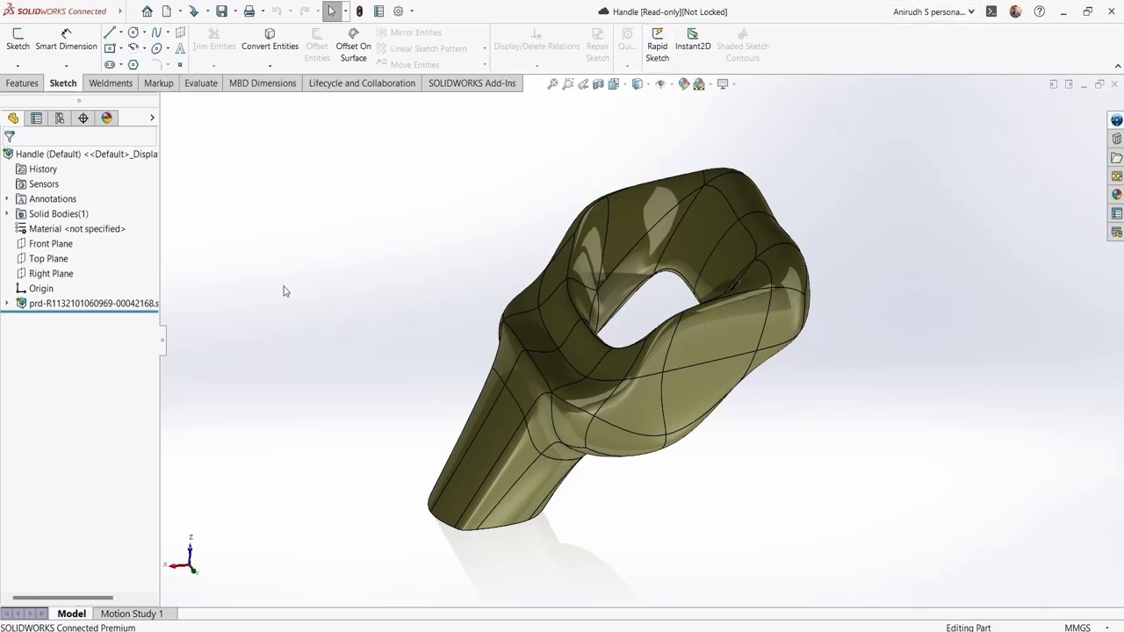
middle_click_drag(375, 382, 431, 381, "ctrl")
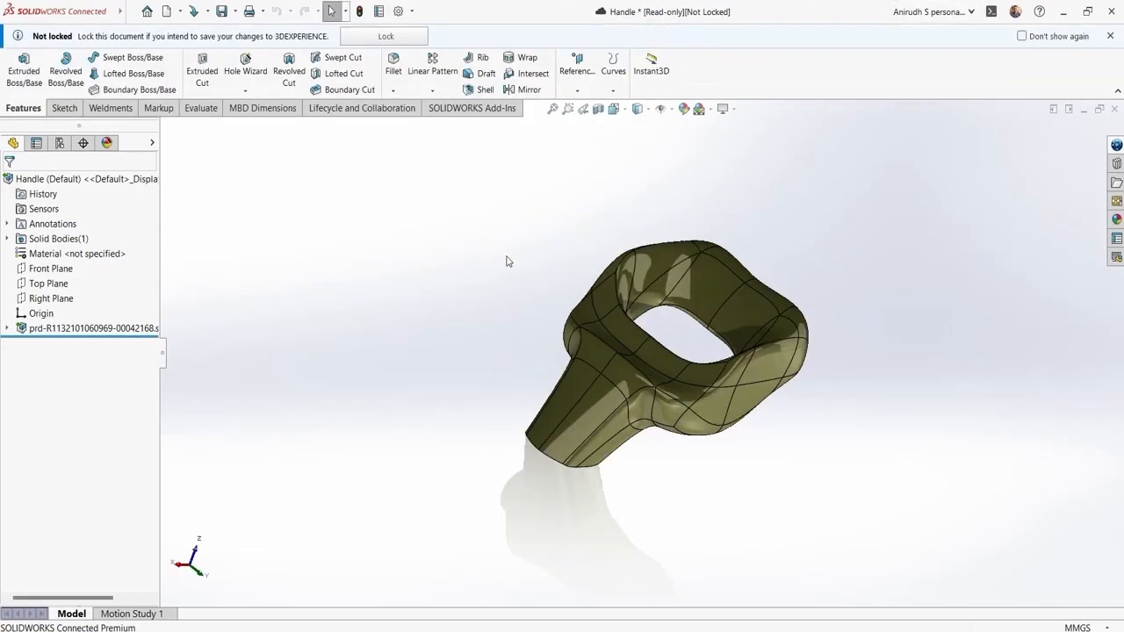
scroll(506, 255, "up", 1)
middle_click_drag(507, 255, 499, 255)
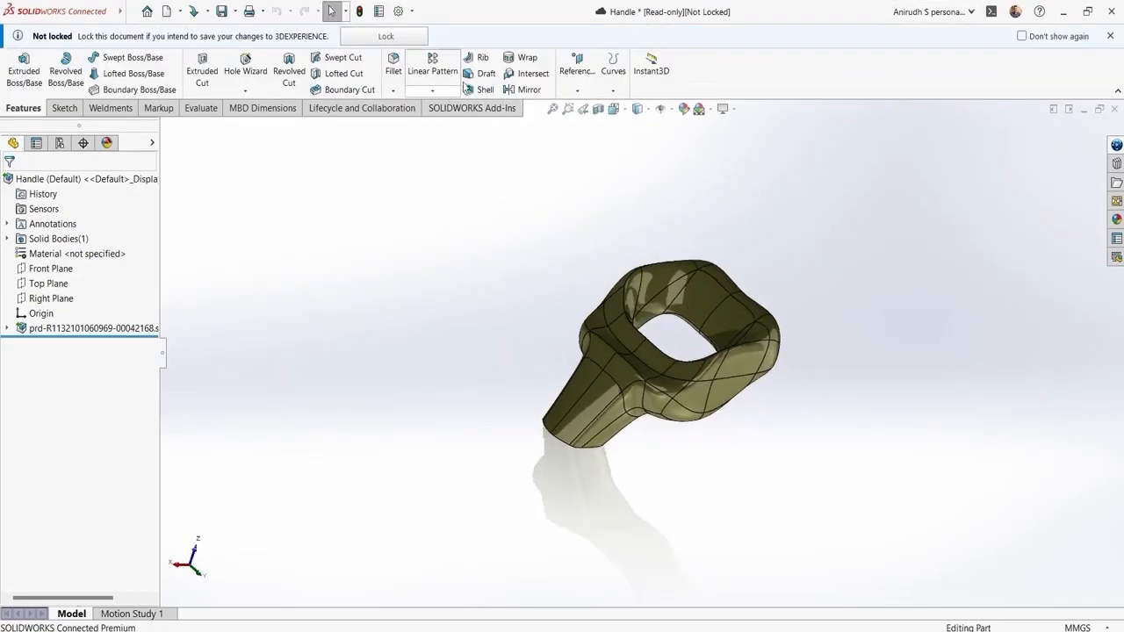
left_click(480, 90)
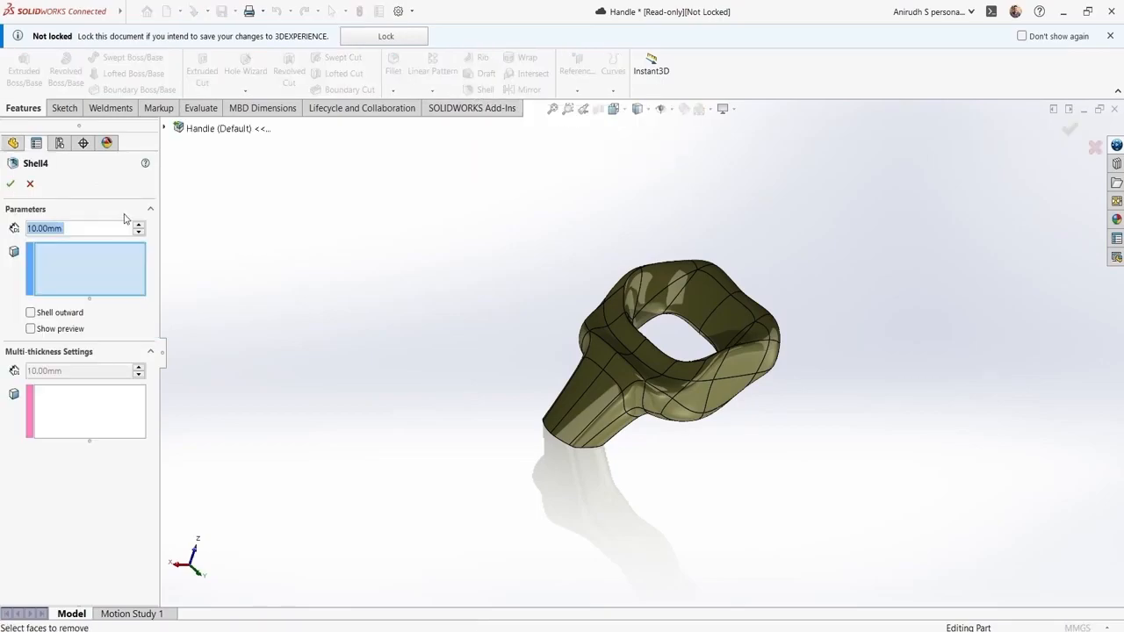
type("1.2")
key("Return")
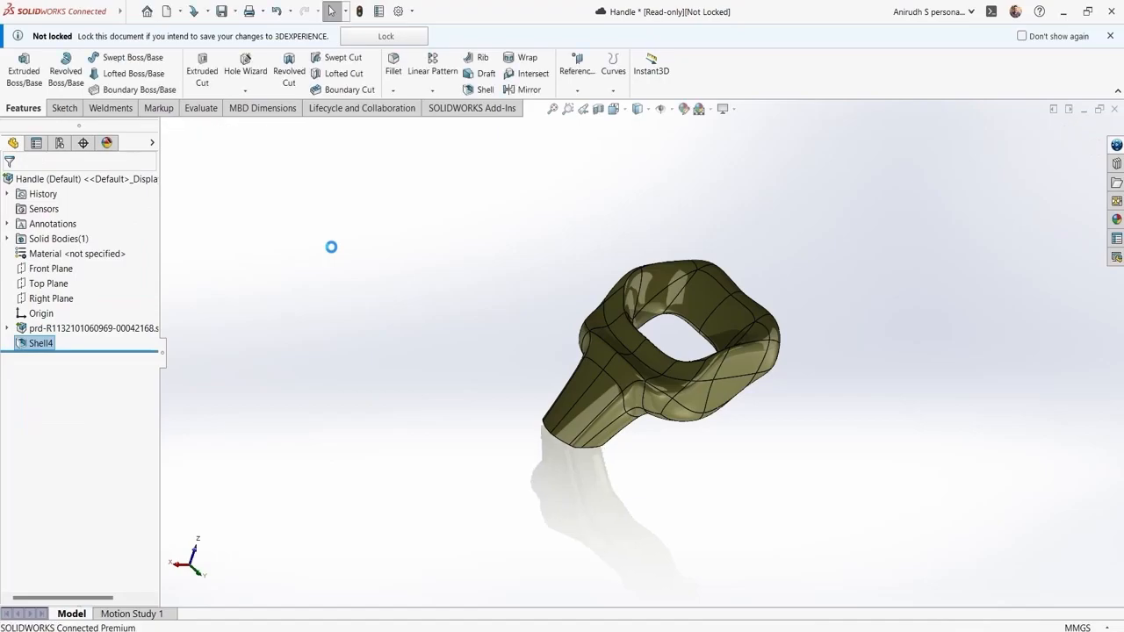
Step: Cut the handle with a section view parallel to the Front Plane and shift the plane along the handle to inspect the wall
middle_click_drag(441, 369, 464, 401)
key("ctrl+4")
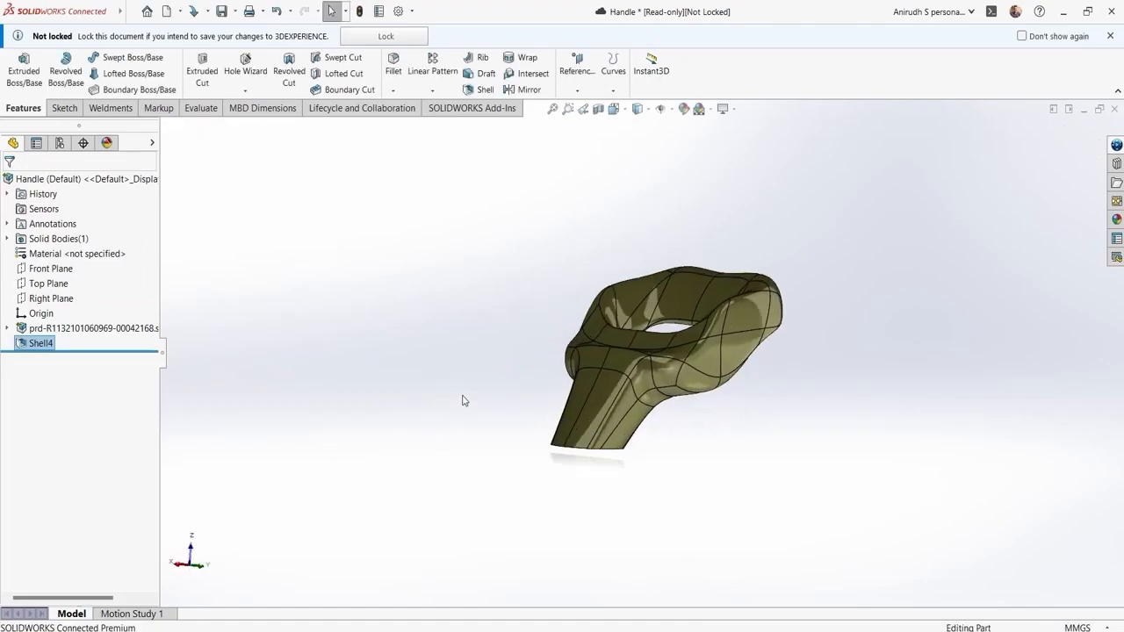
left_click(598, 109)
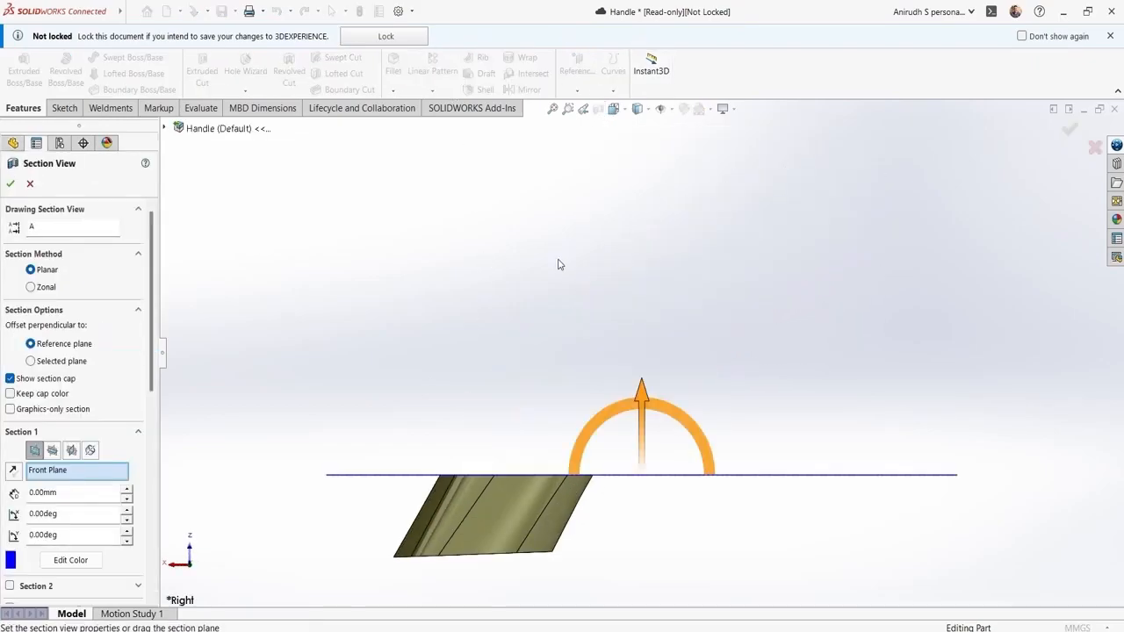
scroll(558, 260, "up", 3)
left_click_drag(642, 345, 636, 367)
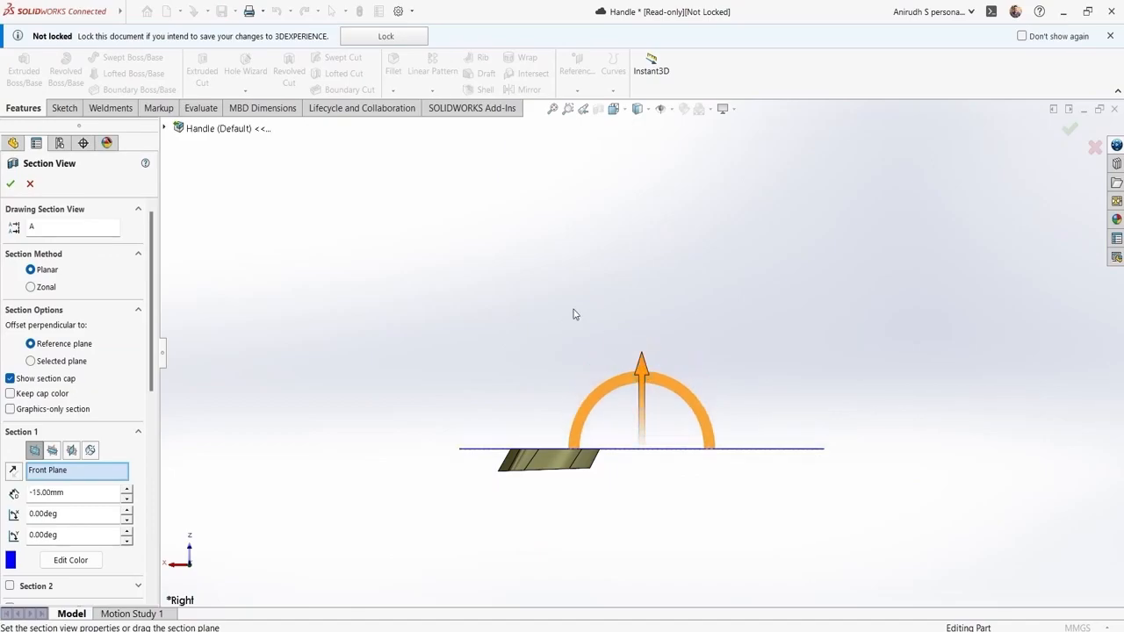
key("ctrl+7")
left_click_drag(628, 297, 606, 180)
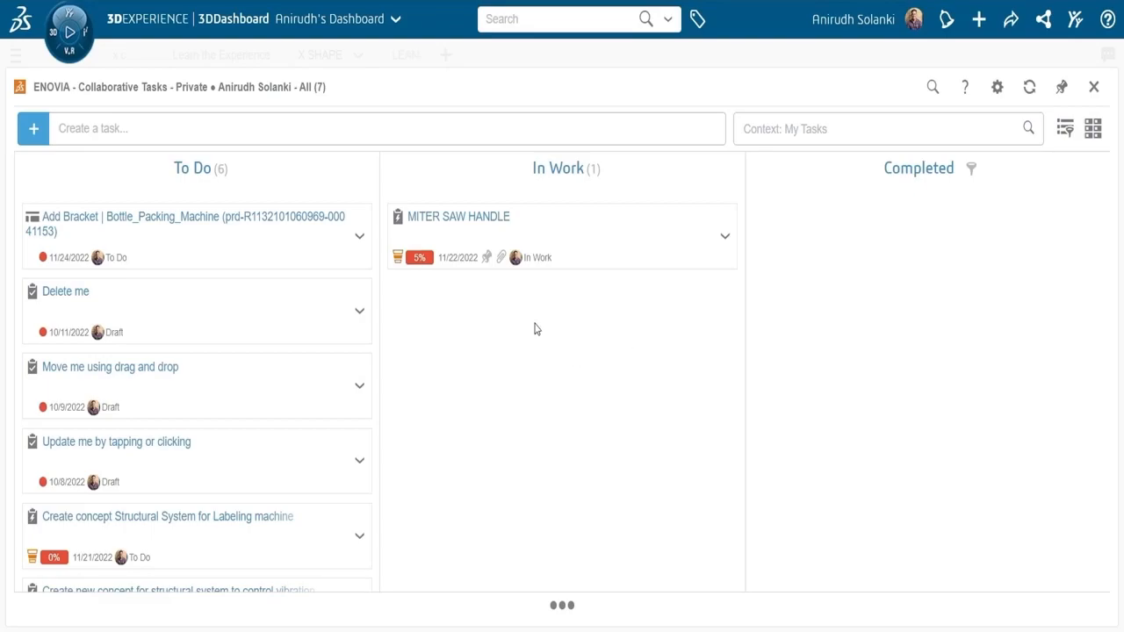
Step: Switch to 3DDashboard and set the MITER SAW HANDLE task's maturity state to Completed and percent complete to 100%
left_click(725, 241)
left_click(735, 255)
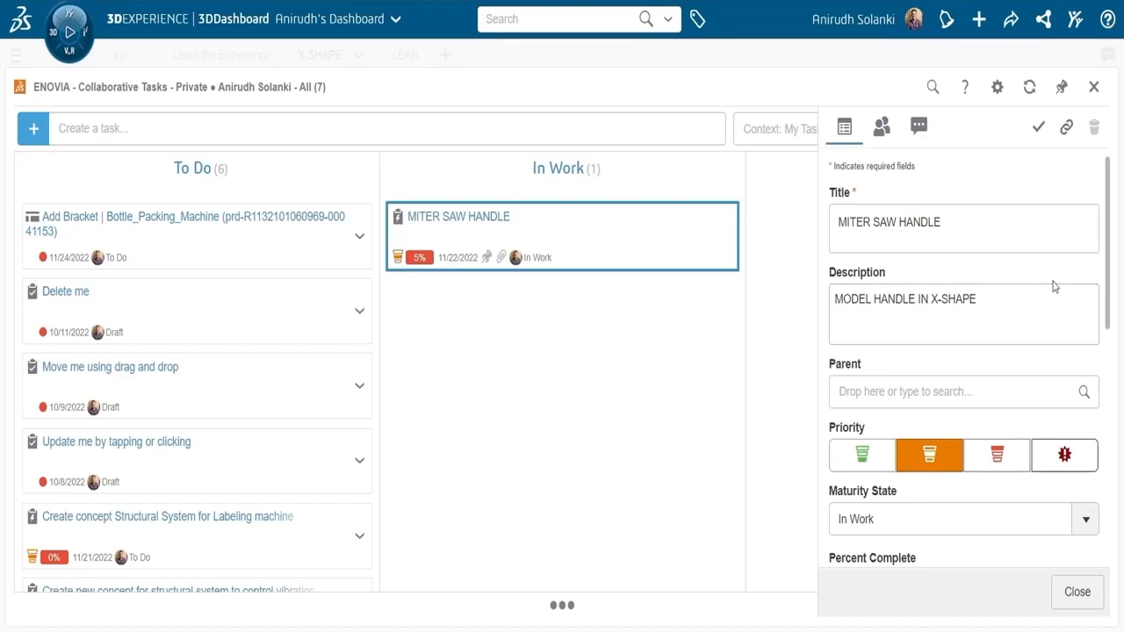
left_click_drag(1106, 261, 1108, 289)
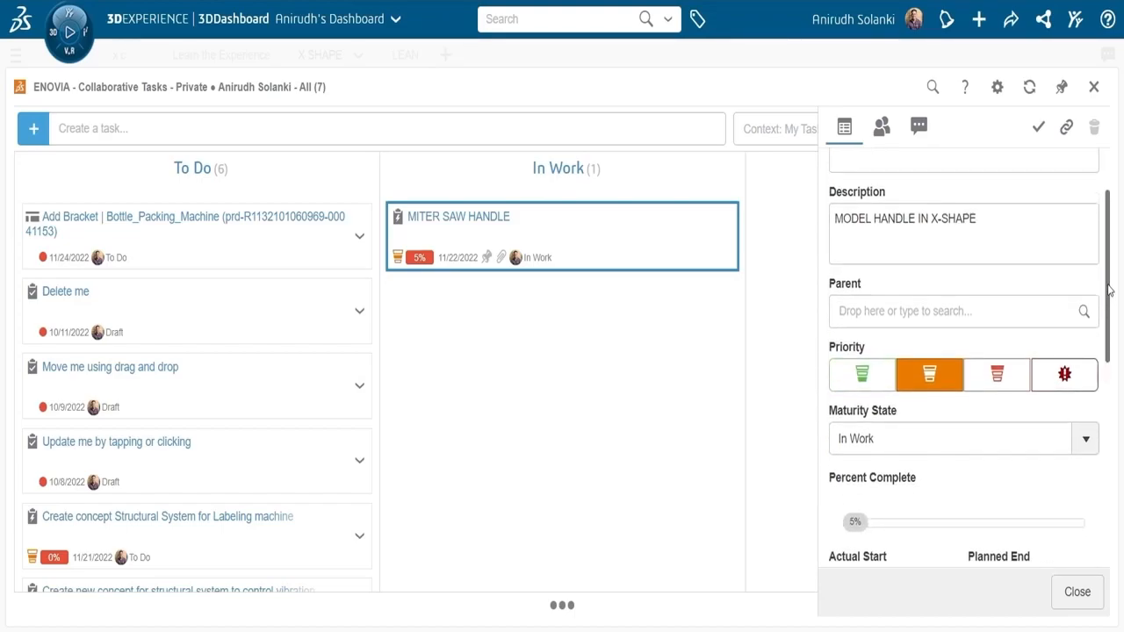
left_click(1081, 440)
left_click(926, 540)
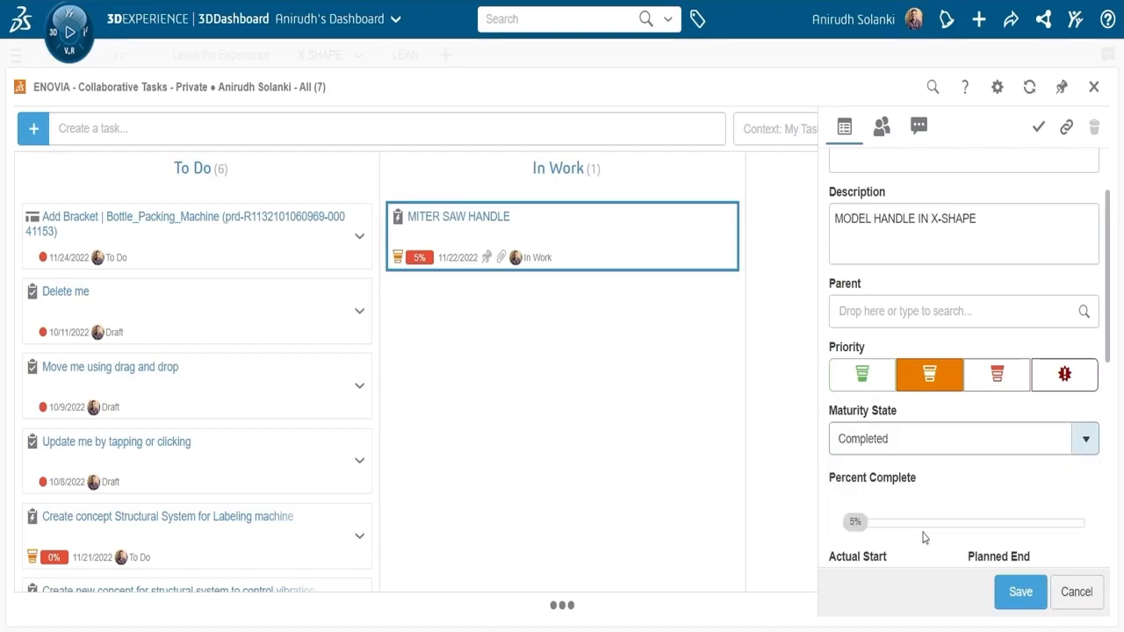
left_click_drag(874, 527, 1121, 527)
Step: Add Assembly with New HANDLE.PNG and the Handle model as the task's deliverables, review its details and save it
left_click_drag(1108, 325, 1106, 572)
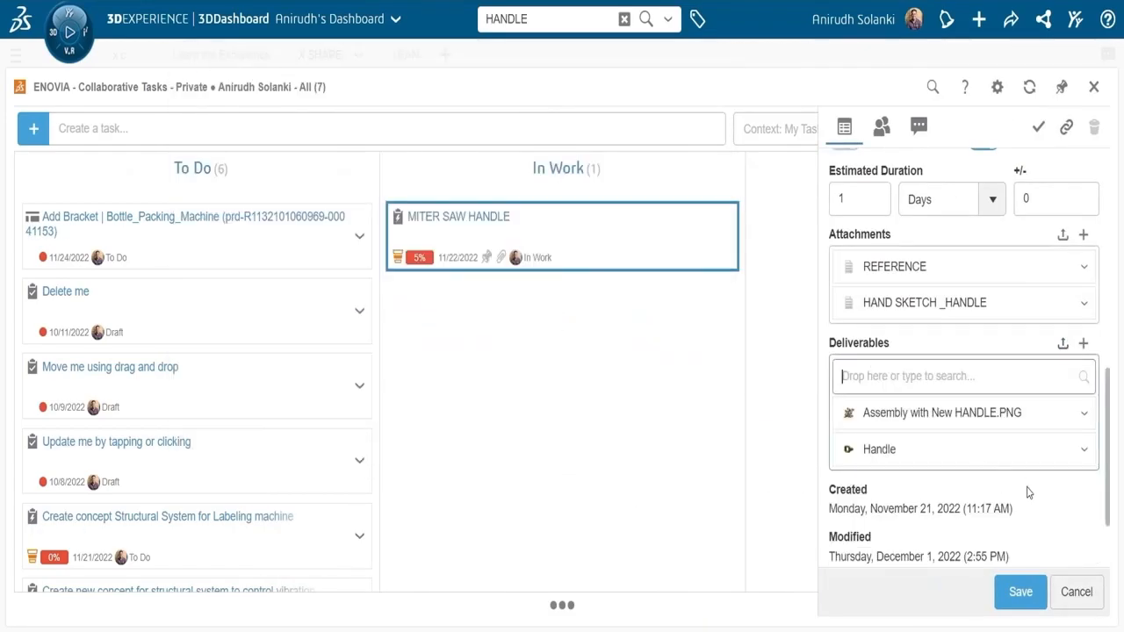
scroll(1036, 465, "down", 2)
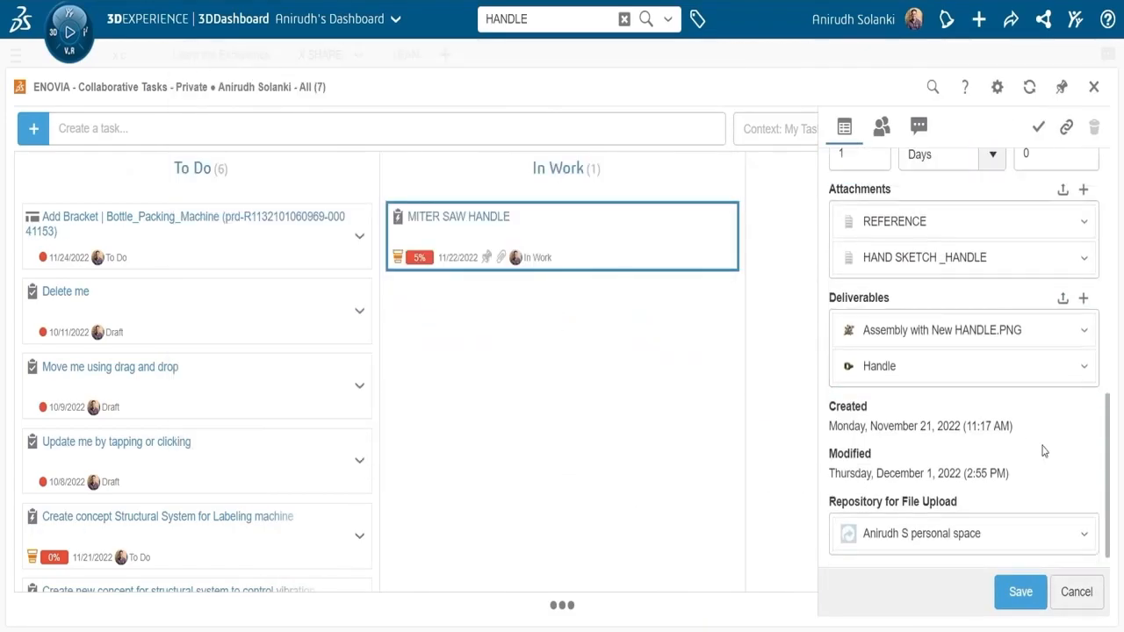
scroll(1010, 422, "up", 10)
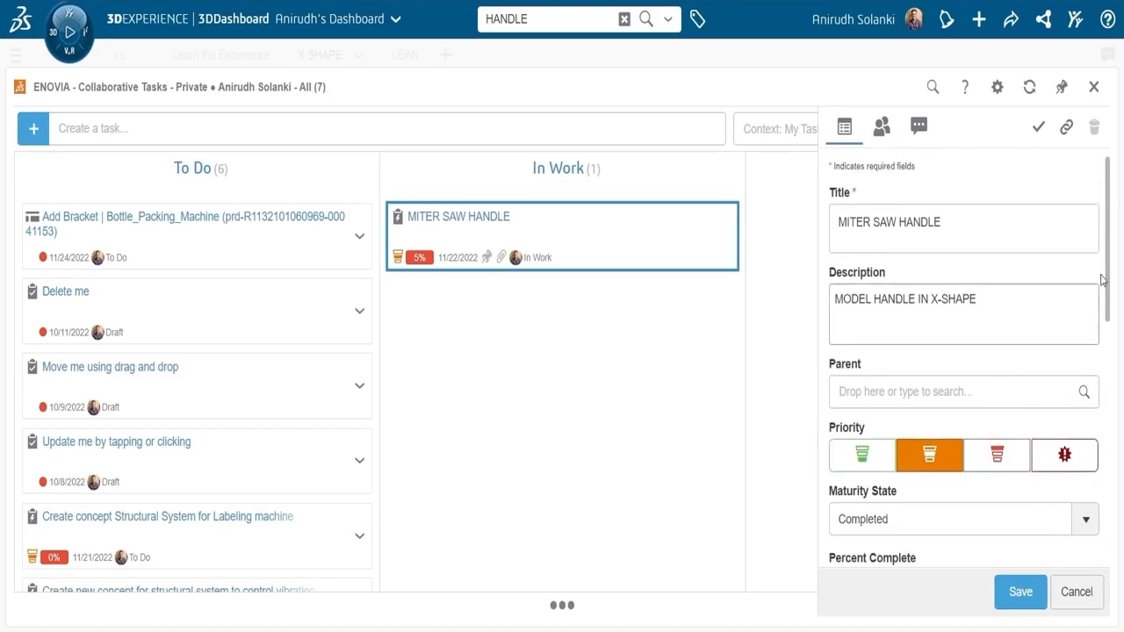
left_click_drag(1107, 276, 1110, 605)
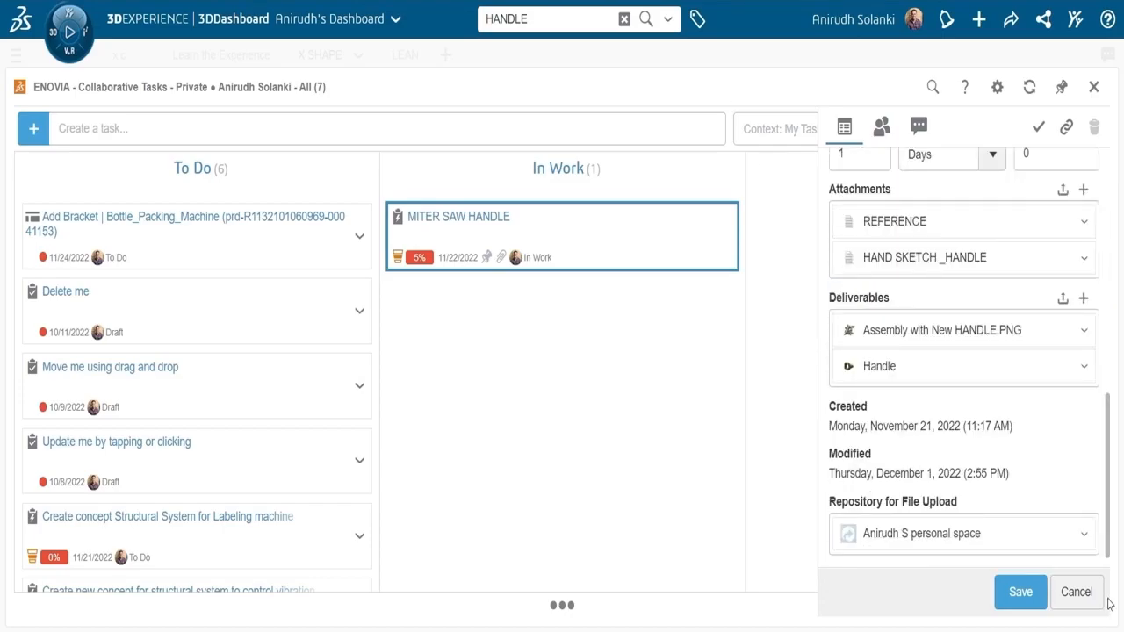
left_click(1016, 594)
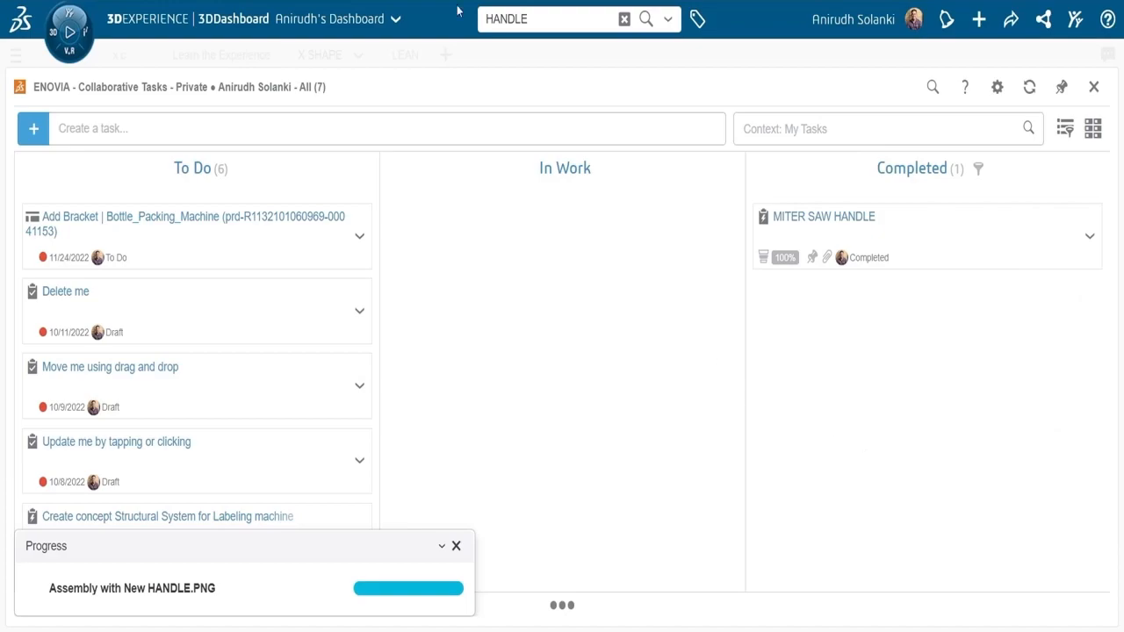